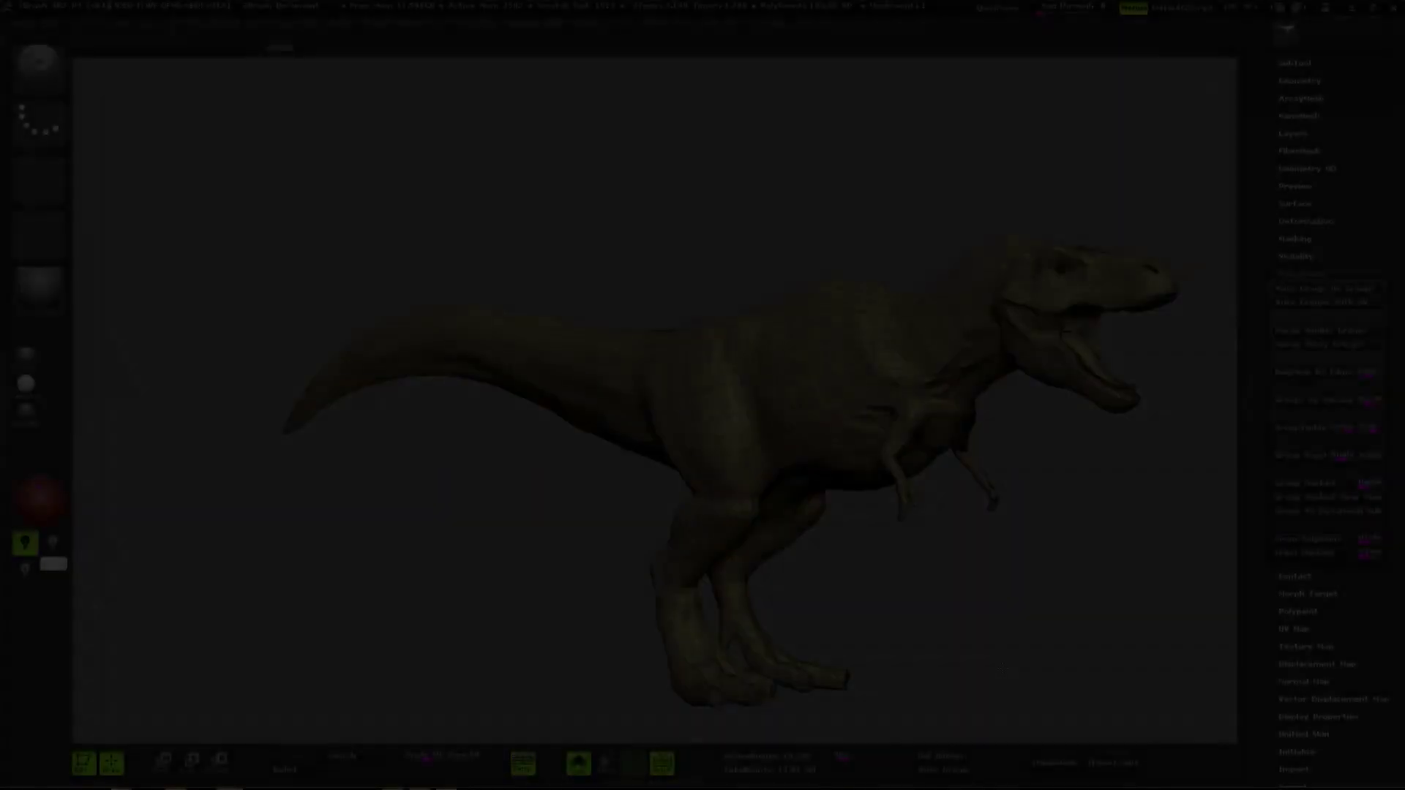
# - Create polygroups on the T-rex from its UVs using Uv Groups
pyautogui.moveTo(1010, 614); pyautogui.dragTo(1141, 512)
pyautogui.click(1350, 289)
pyautogui.click(1307, 274)
pyautogui.click(1304, 346)
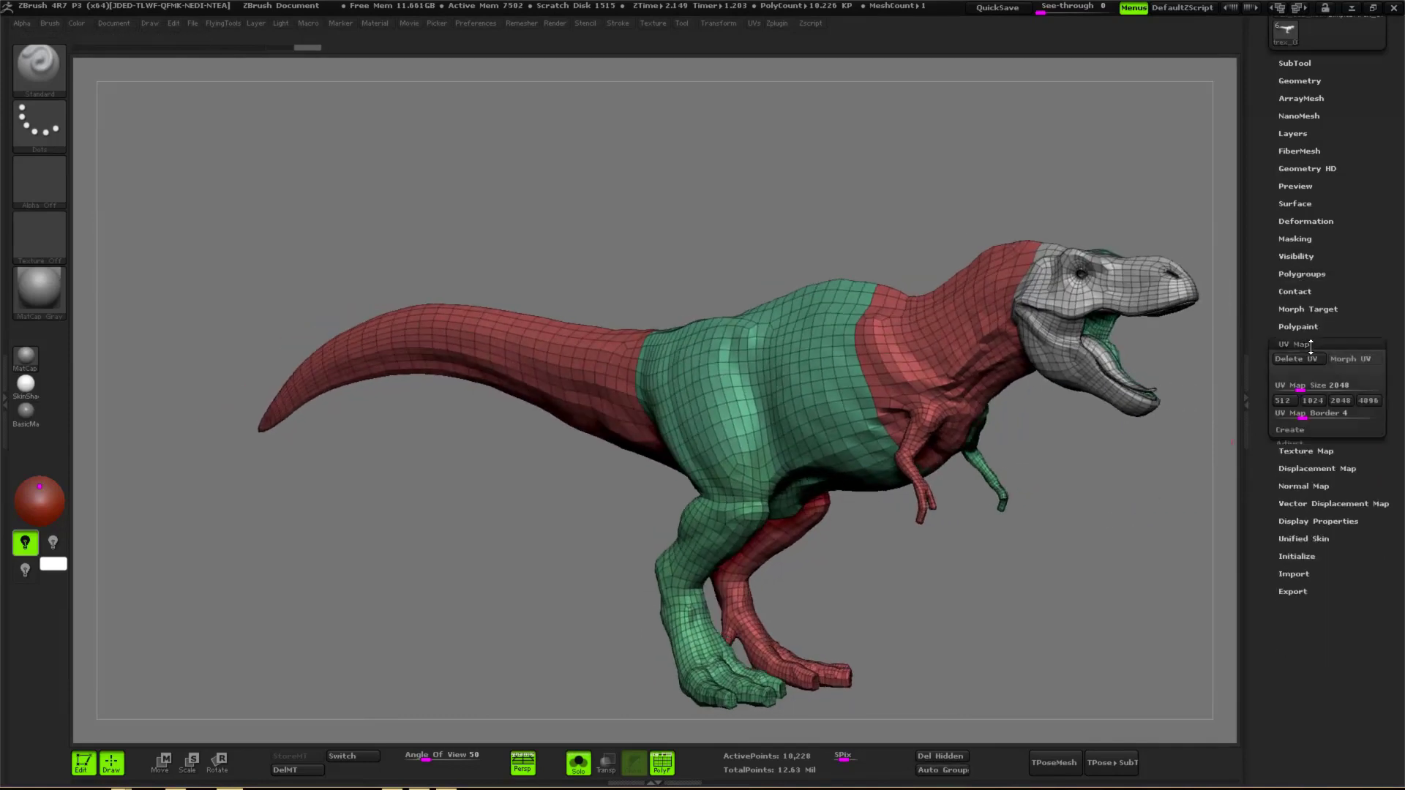
pyautogui.click(1299, 344)
# - Start importing an image for the texture map, browse to the mDisp\002 folder and copy its path
pyautogui.click(1306, 361)
pyautogui.click(1311, 384)
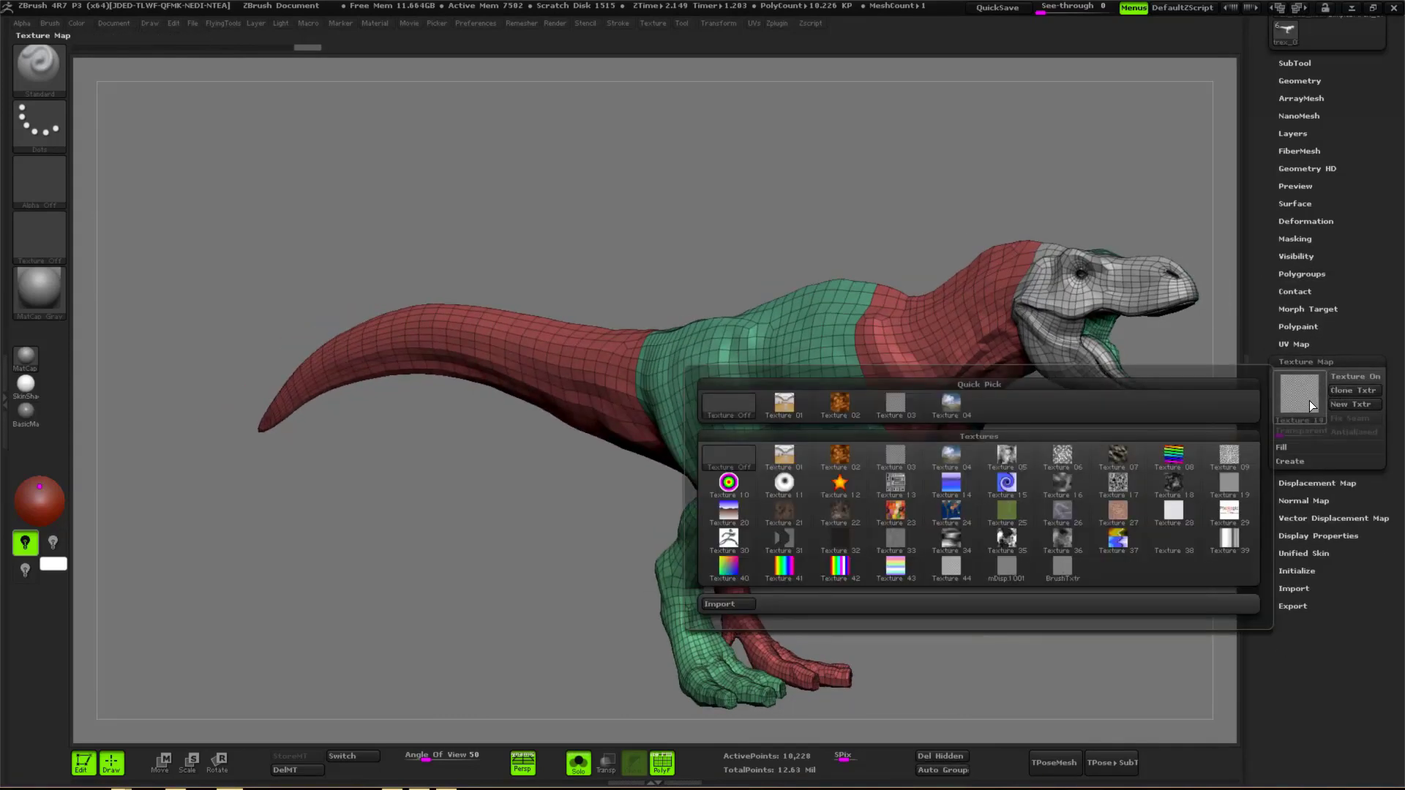
pyautogui.click(724, 604)
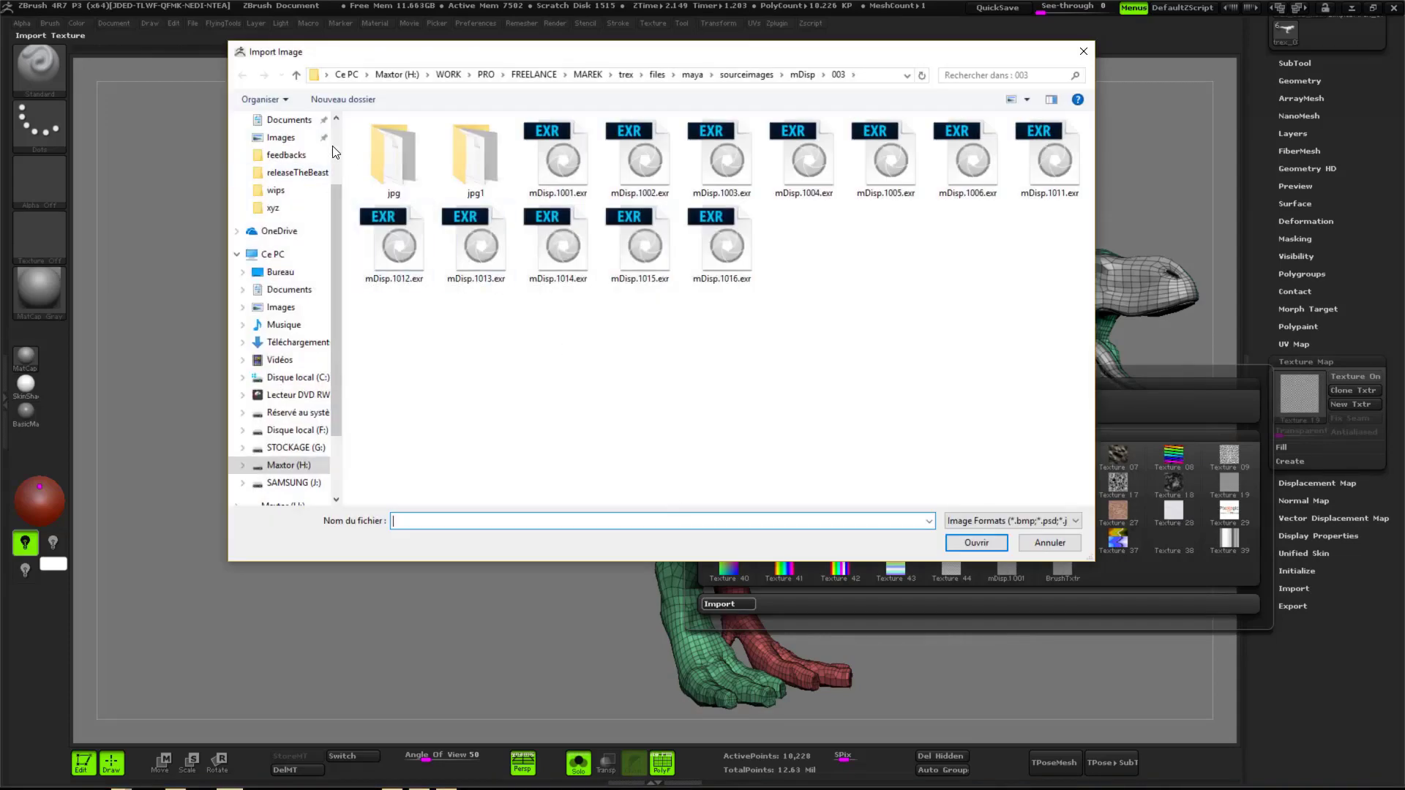
pyautogui.click(803, 75)
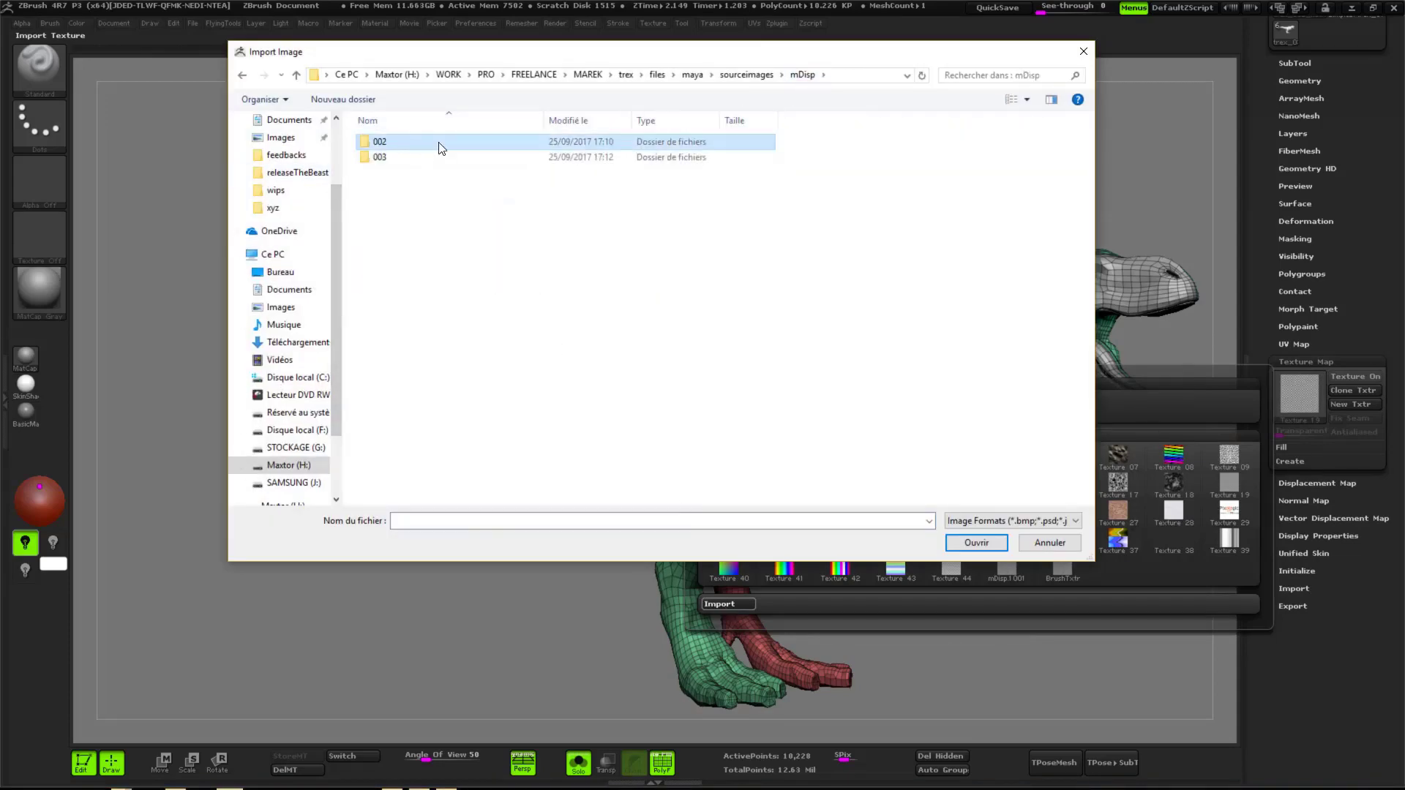
pyautogui.doubleClick(435, 142)
pyautogui.click(866, 76)
pyautogui.scroll(3, 285, 197)
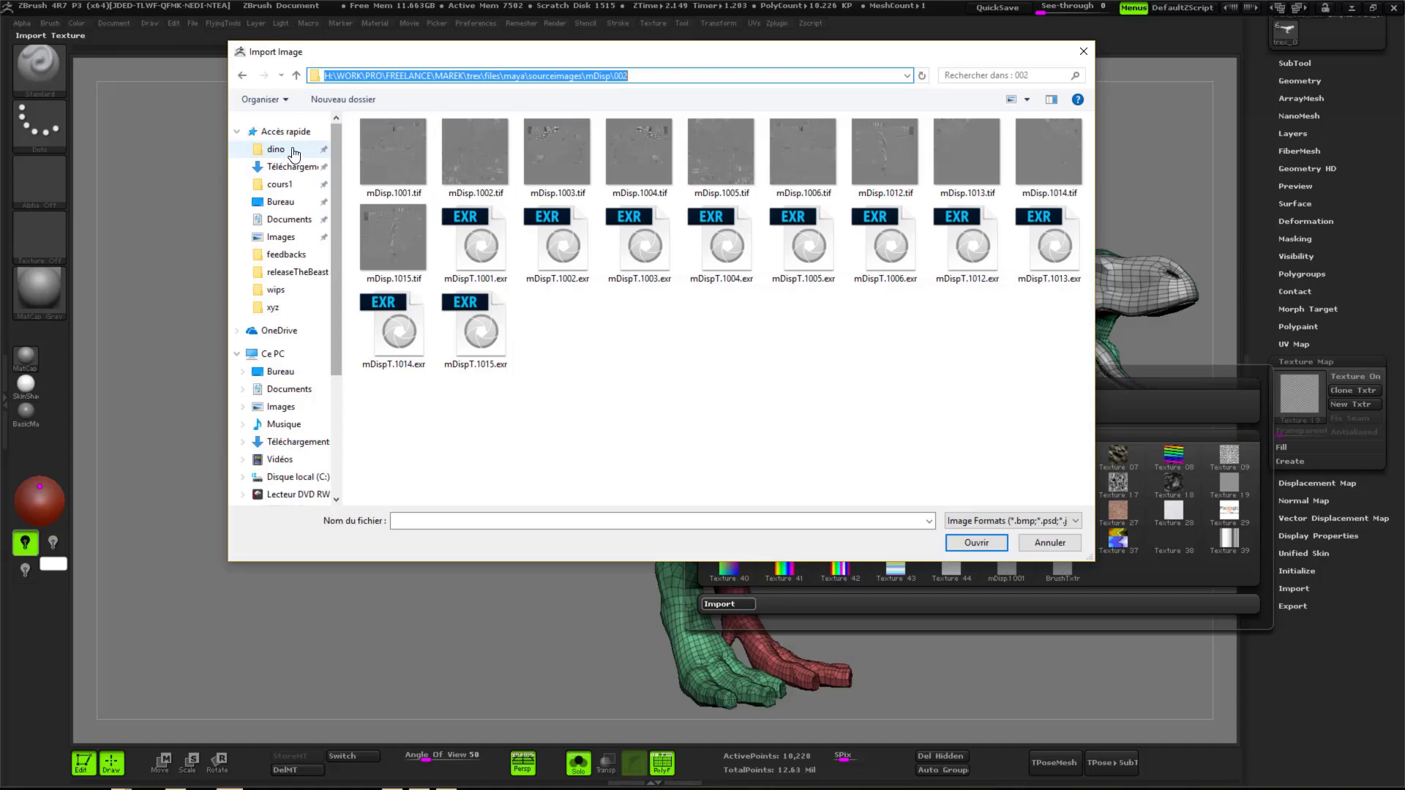
# - Import whiteSquare.jpg from the Bureau folder as the model's texture map
pyautogui.click(280, 202)
pyautogui.doubleClick(725, 391)
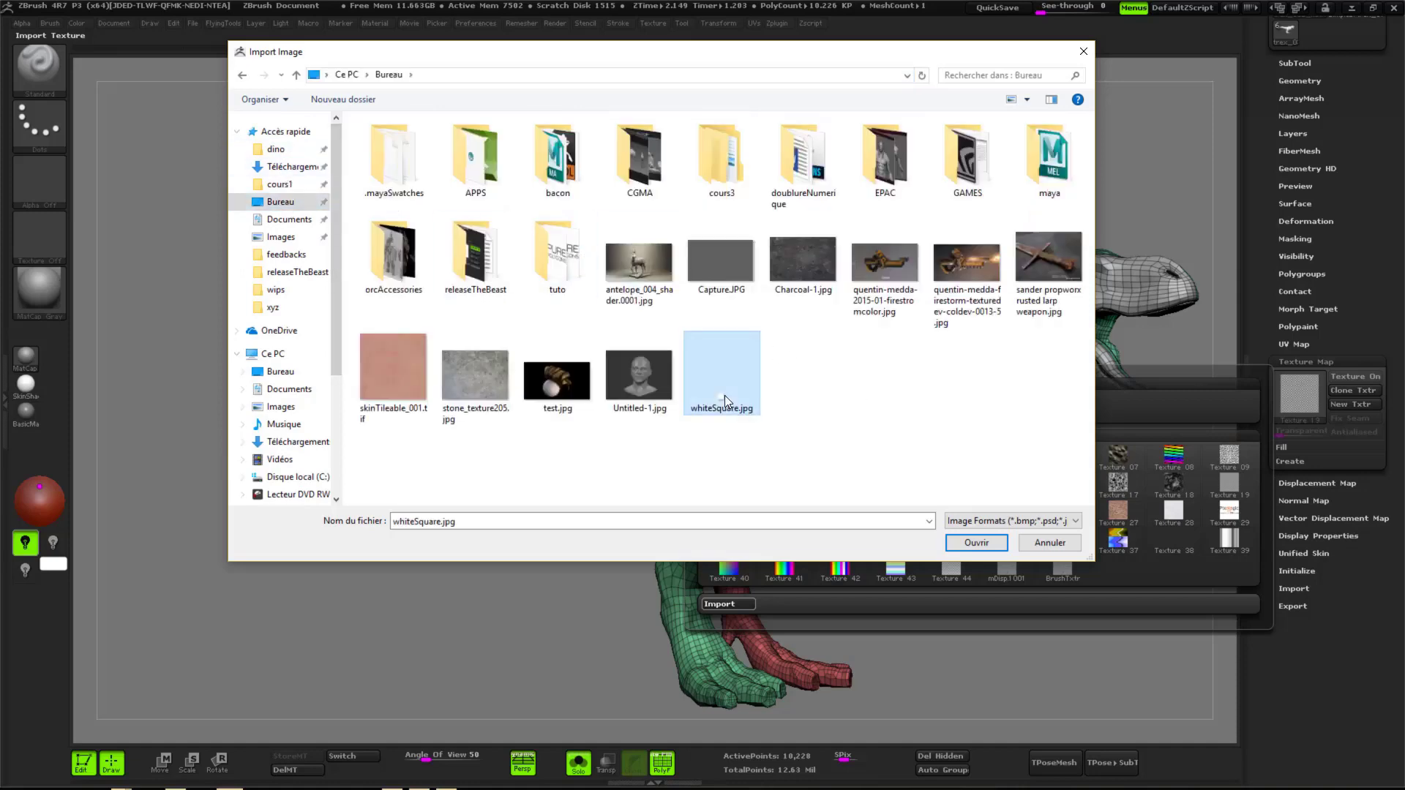
pyautogui.moveTo(611, 559); pyautogui.dragTo(571, 563)
pyautogui.moveTo(826, 550); pyautogui.dragTo(993, 568)
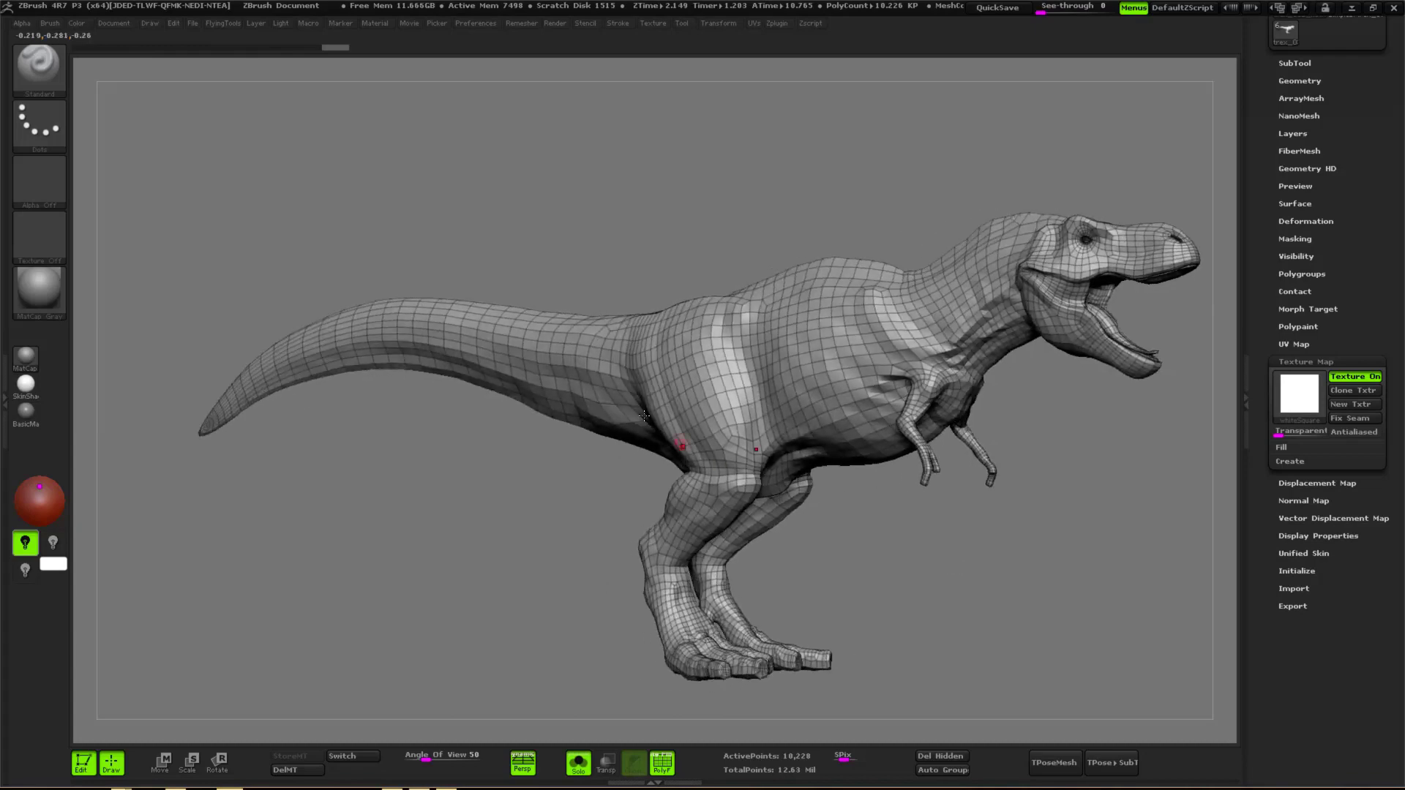
# - Turn the texture display off, isolate the tail polygroup to check it, and show the whole model again
pyautogui.click(1364, 378)
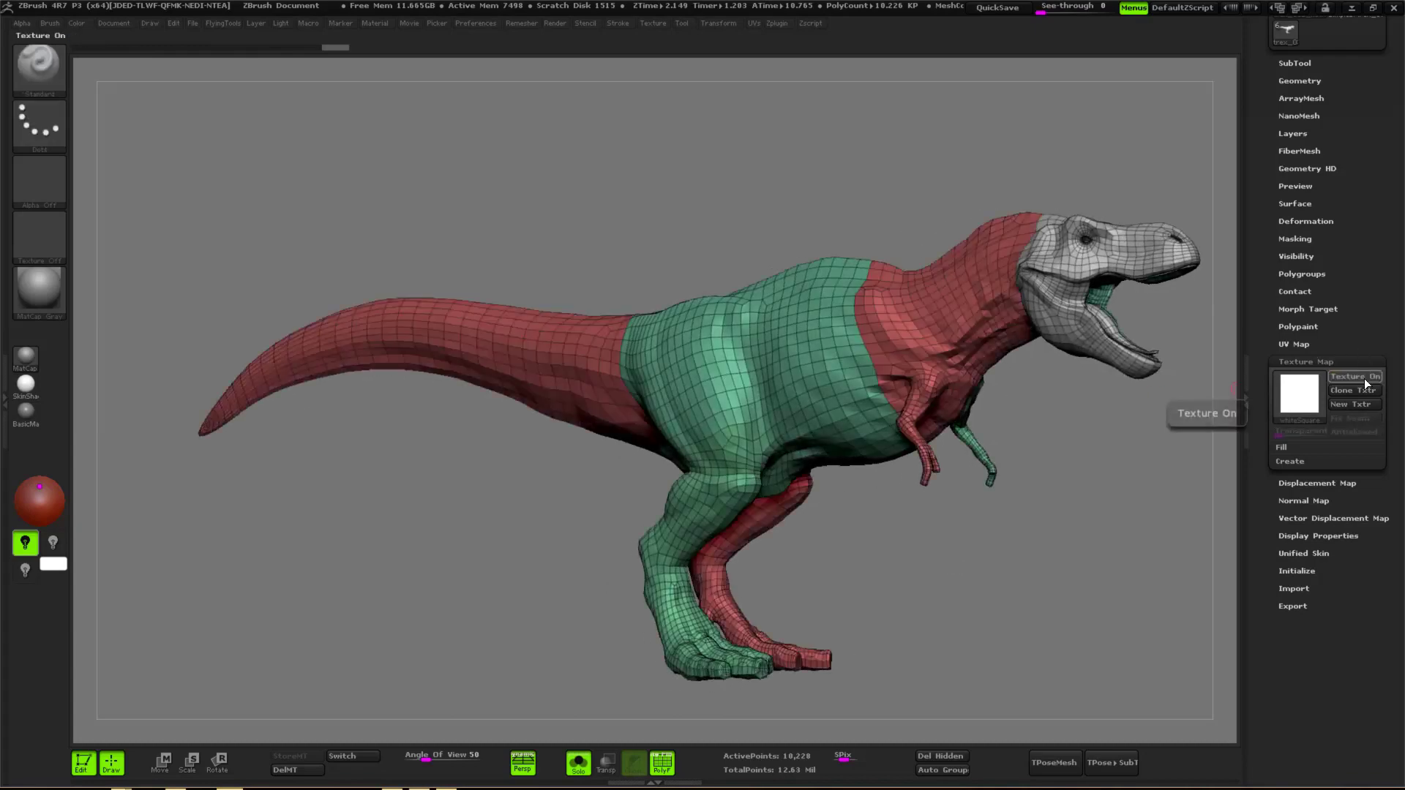
pyautogui.keyDown('ctrl'); pyautogui.keyDown('shift'); pyautogui.click(554, 383); pyautogui.keyUp('shift'); pyautogui.keyUp('ctrl')
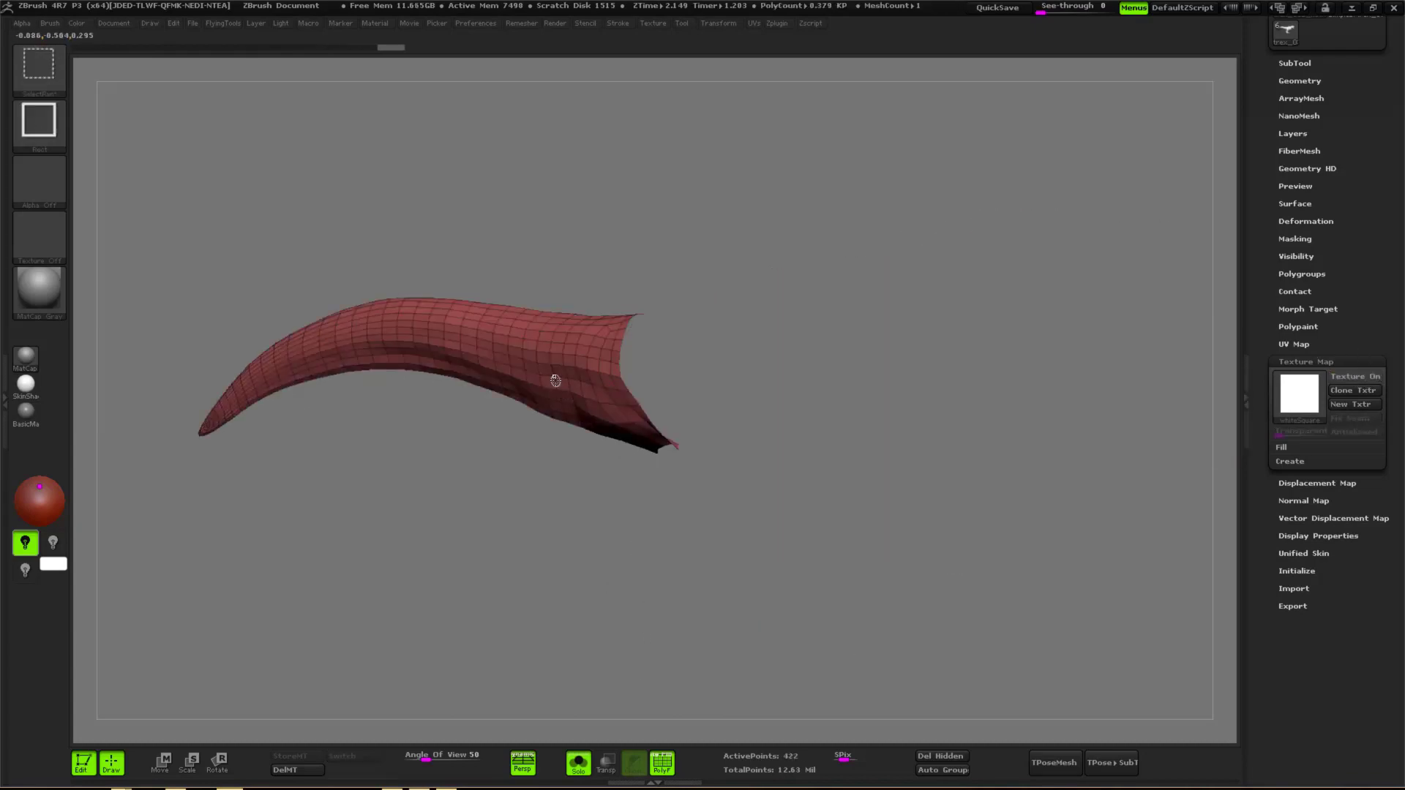
pyautogui.keyDown('ctrl'); pyautogui.keyDown('shift'); pyautogui.click(555, 384); pyautogui.keyUp('shift'); pyautogui.keyUp('ctrl')
pyautogui.keyDown('ctrl'); pyautogui.keyDown('shift'); pyautogui.click(1222, 386); pyautogui.keyUp('shift'); pyautogui.keyUp('ctrl')
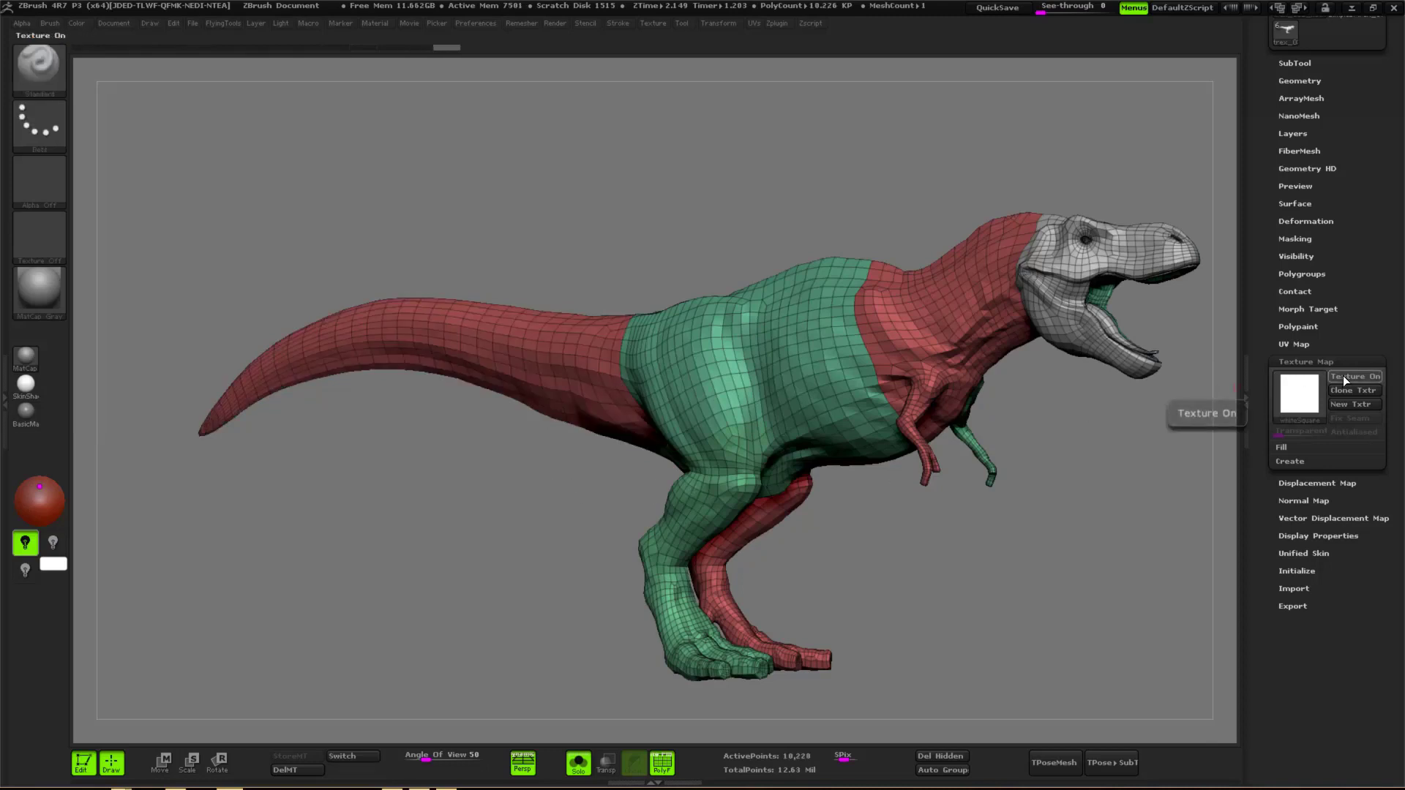
# - Raise the model to its highest existing subdivision level and divide it once more to SDiv 7
pyautogui.click(1300, 81)
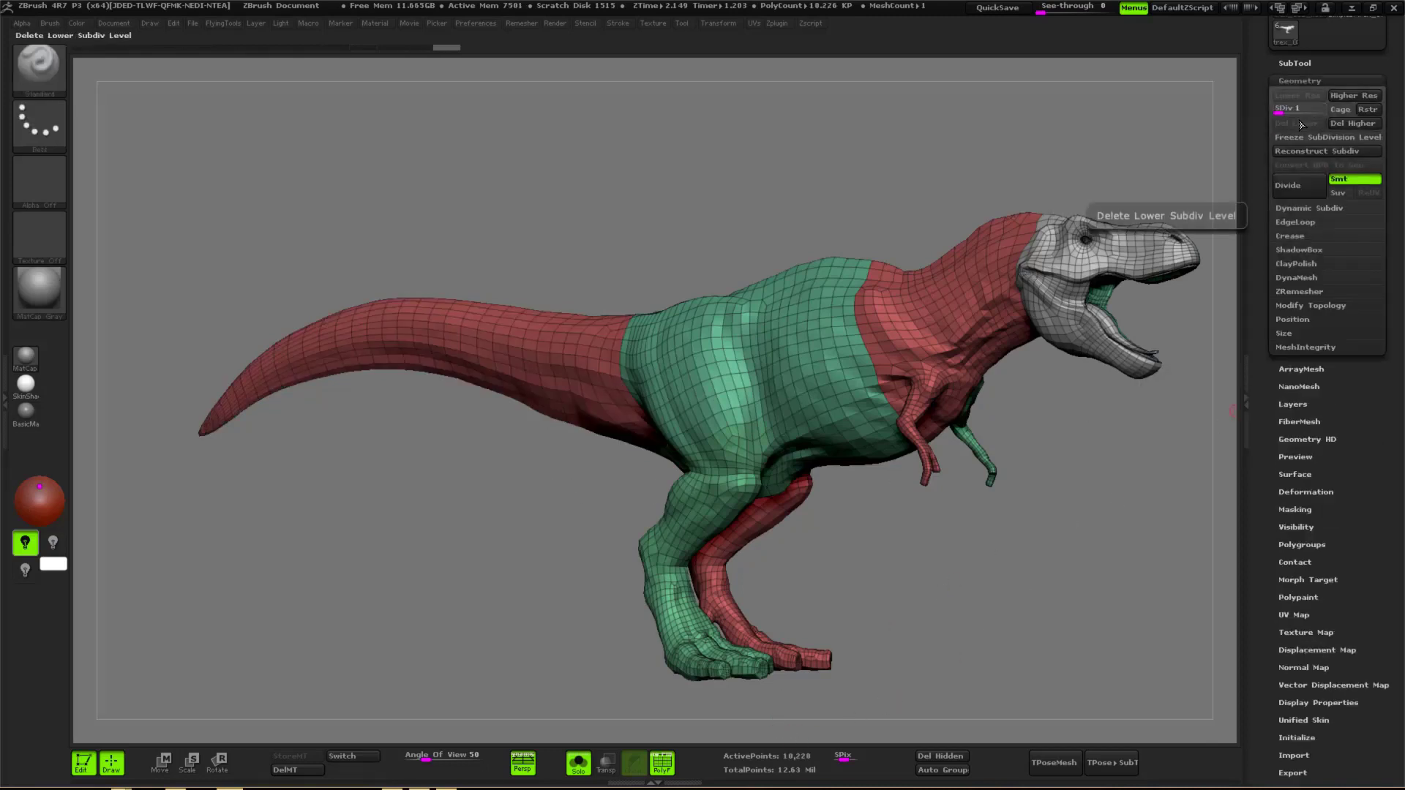
pyautogui.moveTo(1275, 108); pyautogui.dragTo(1323, 109)
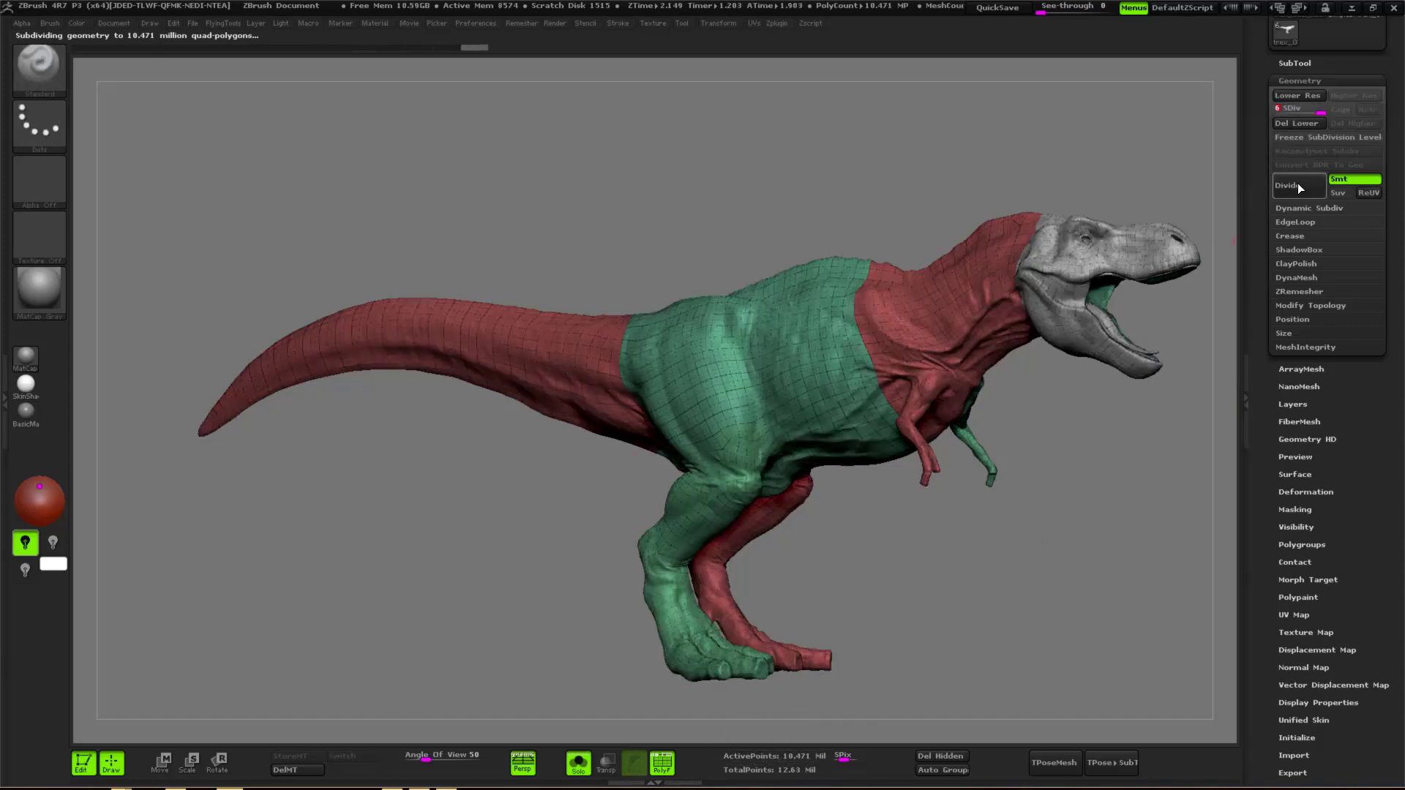
pyautogui.hotkey('ctrl', 'd')
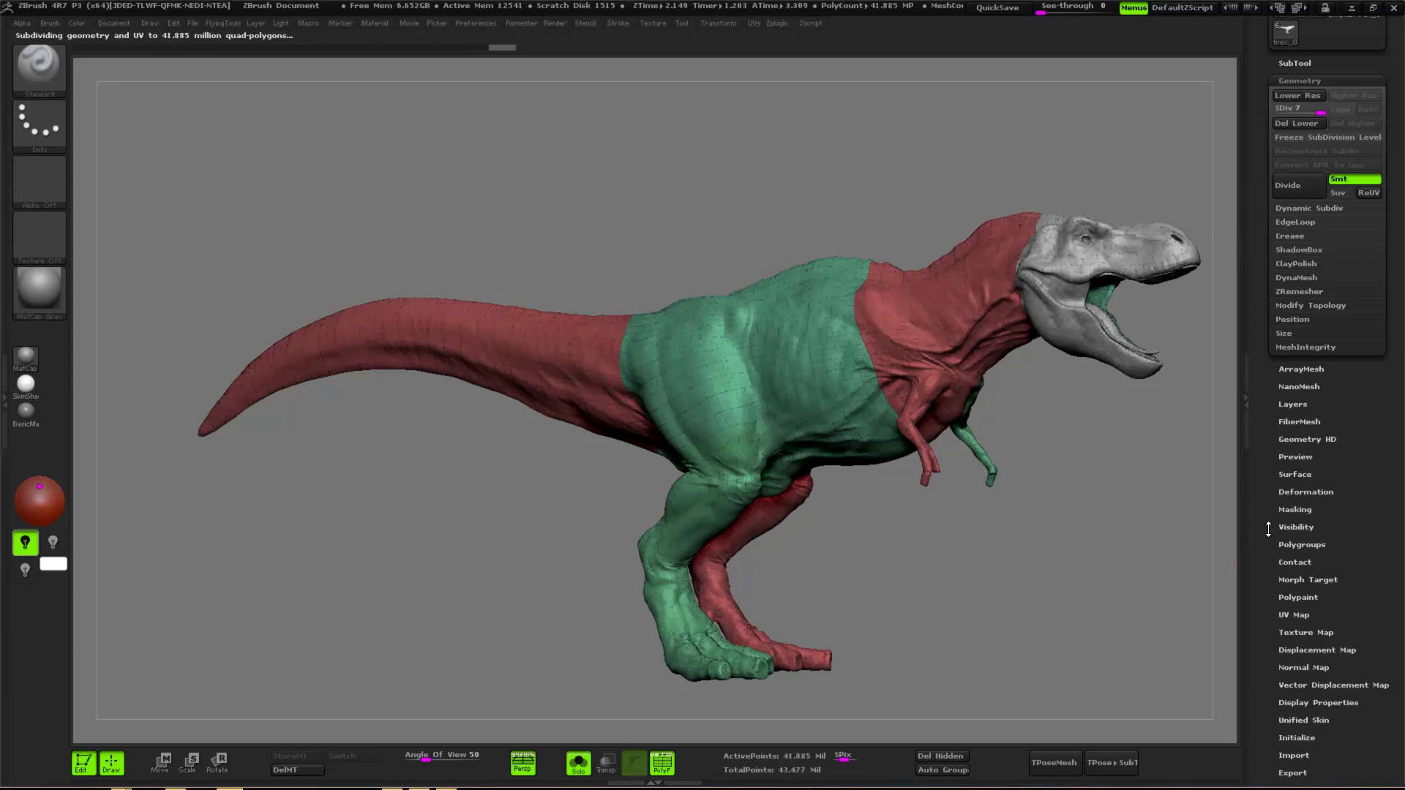
# - Add a new sculpting layer and rename it displacement
pyautogui.click(1299, 403)
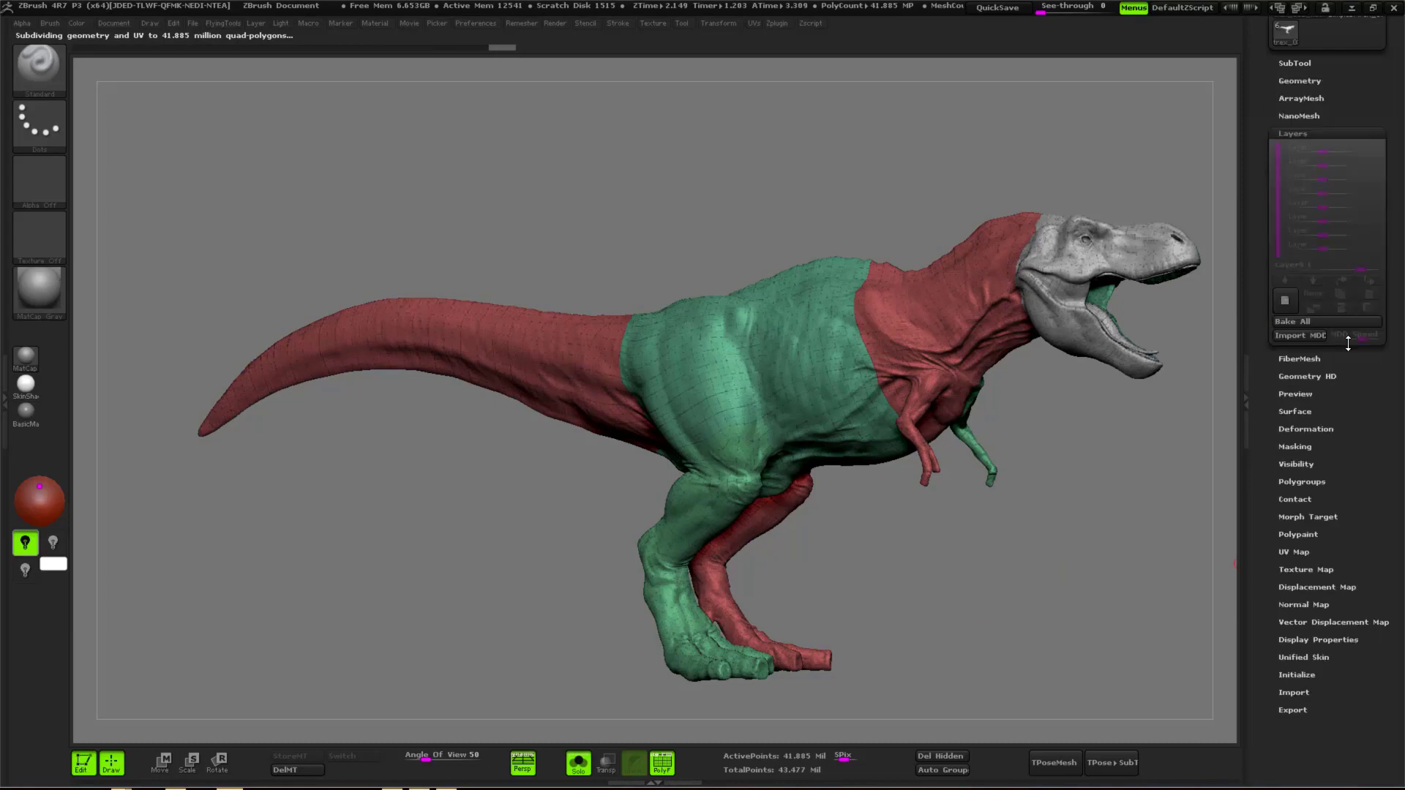
pyautogui.click(1302, 300)
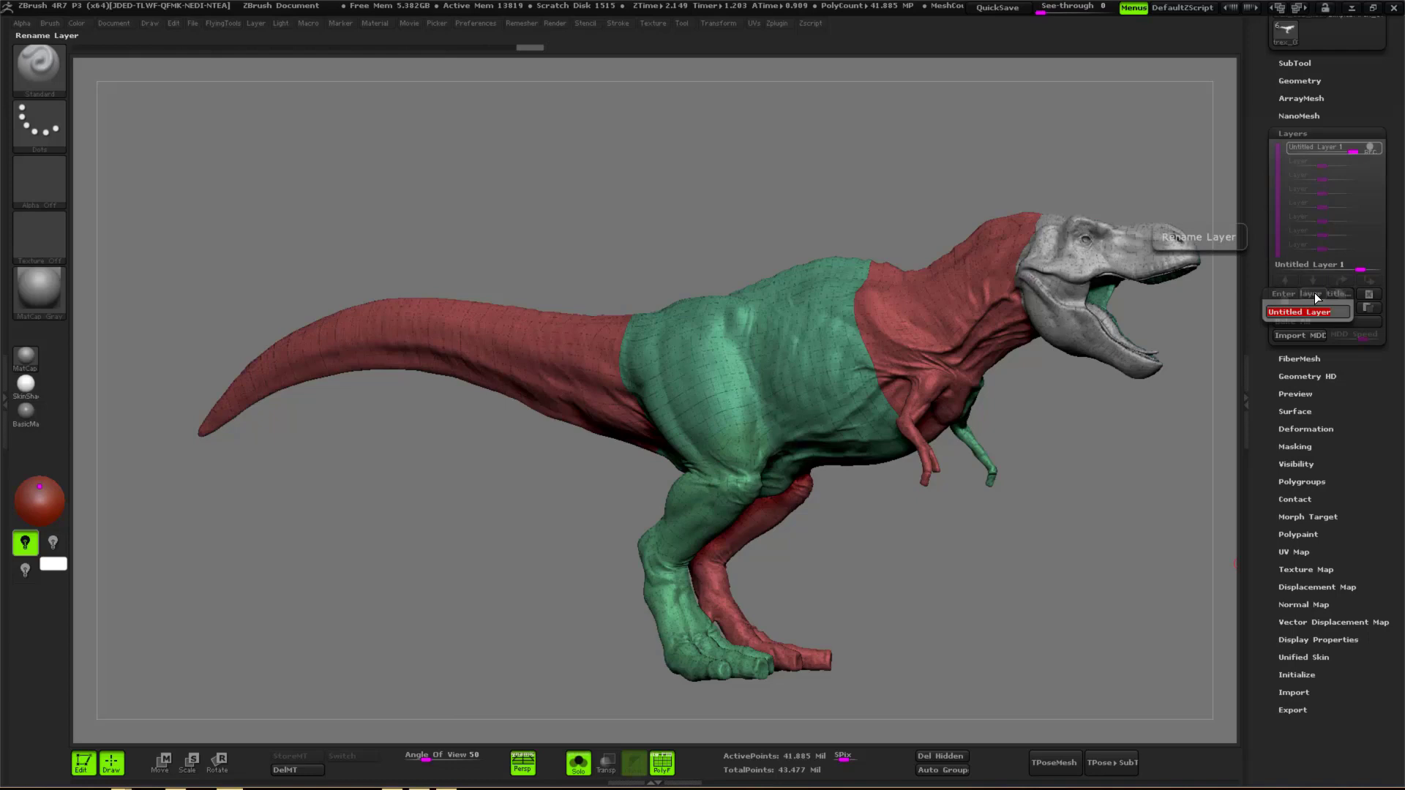
pyautogui.click(1314, 293)
pyautogui.write('displaceme')
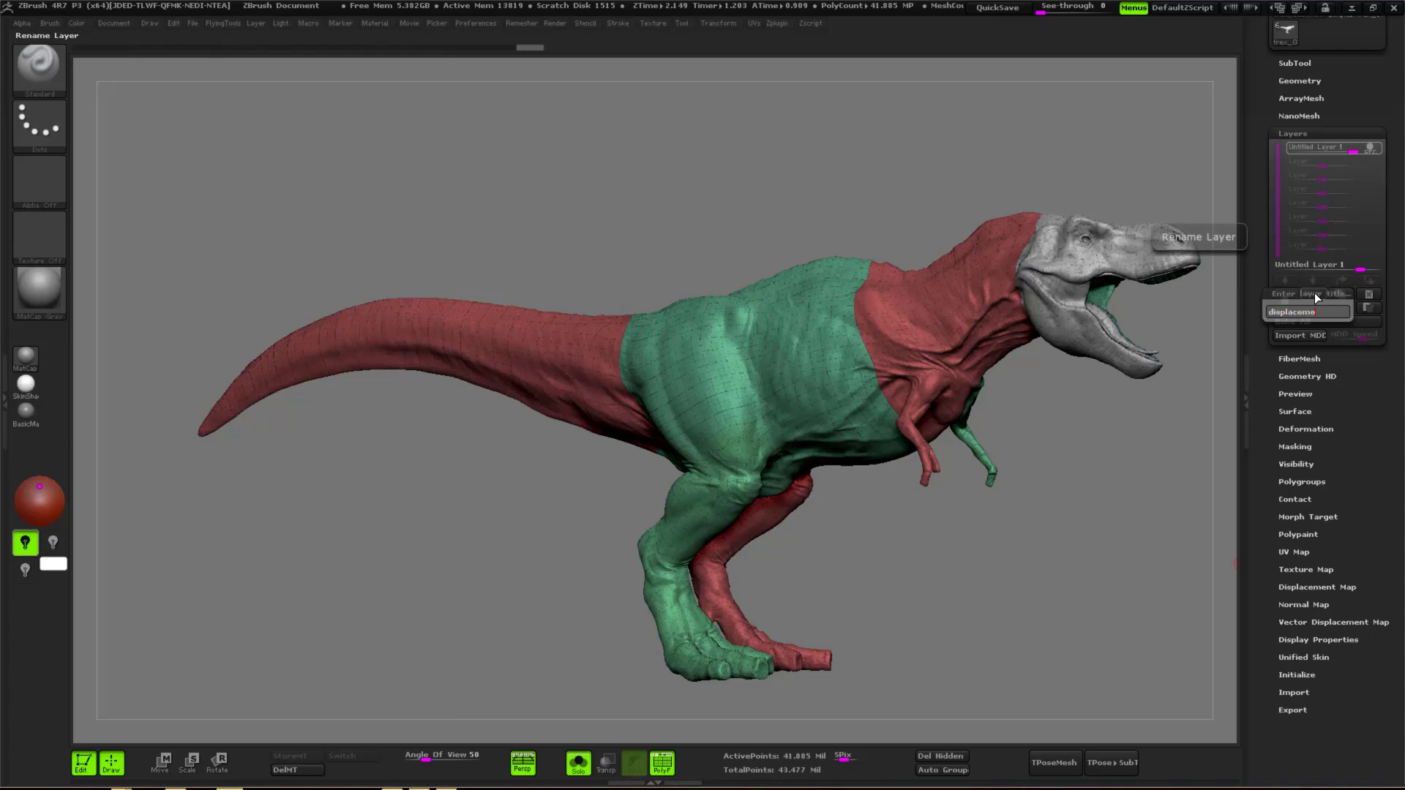
pyautogui.write('nt')
pyautogui.press('Return')
pyautogui.click(1296, 133)
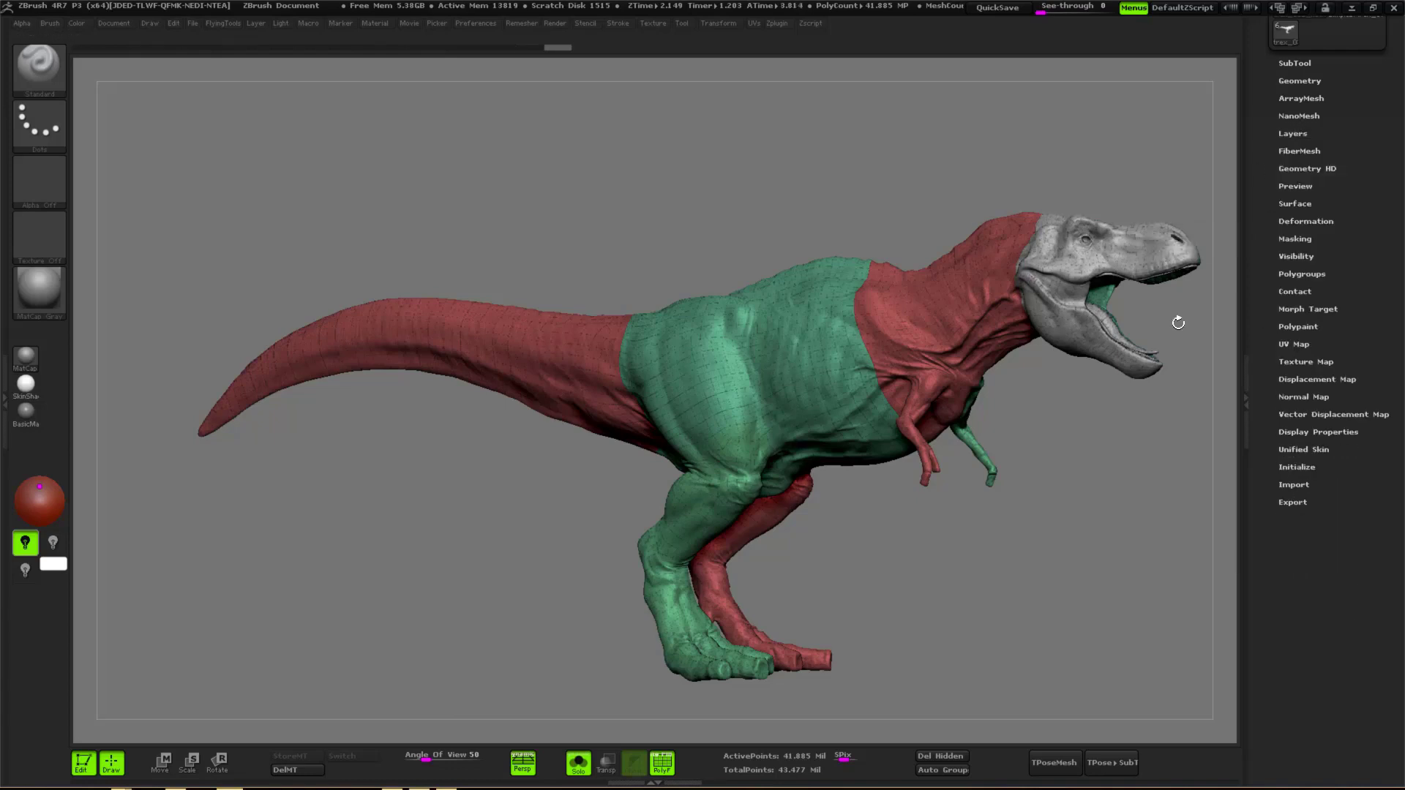
# - Turn the white texture back on and isolate the tail polygroup in a close view
pyautogui.moveTo(1178, 322); pyautogui.dragTo(1129, 464)
pyautogui.click(1306, 362)
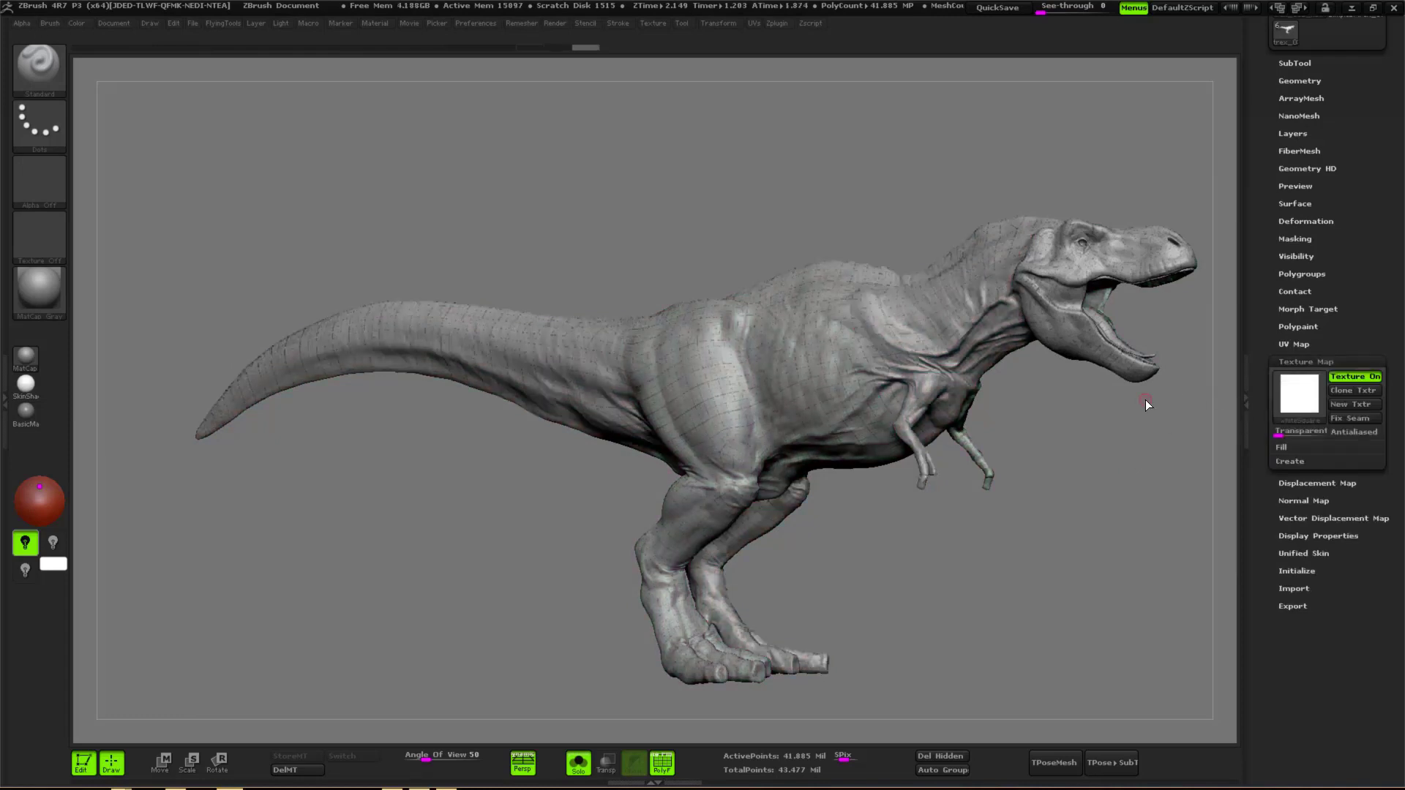
pyautogui.hotkey('ctrl', 'shift')
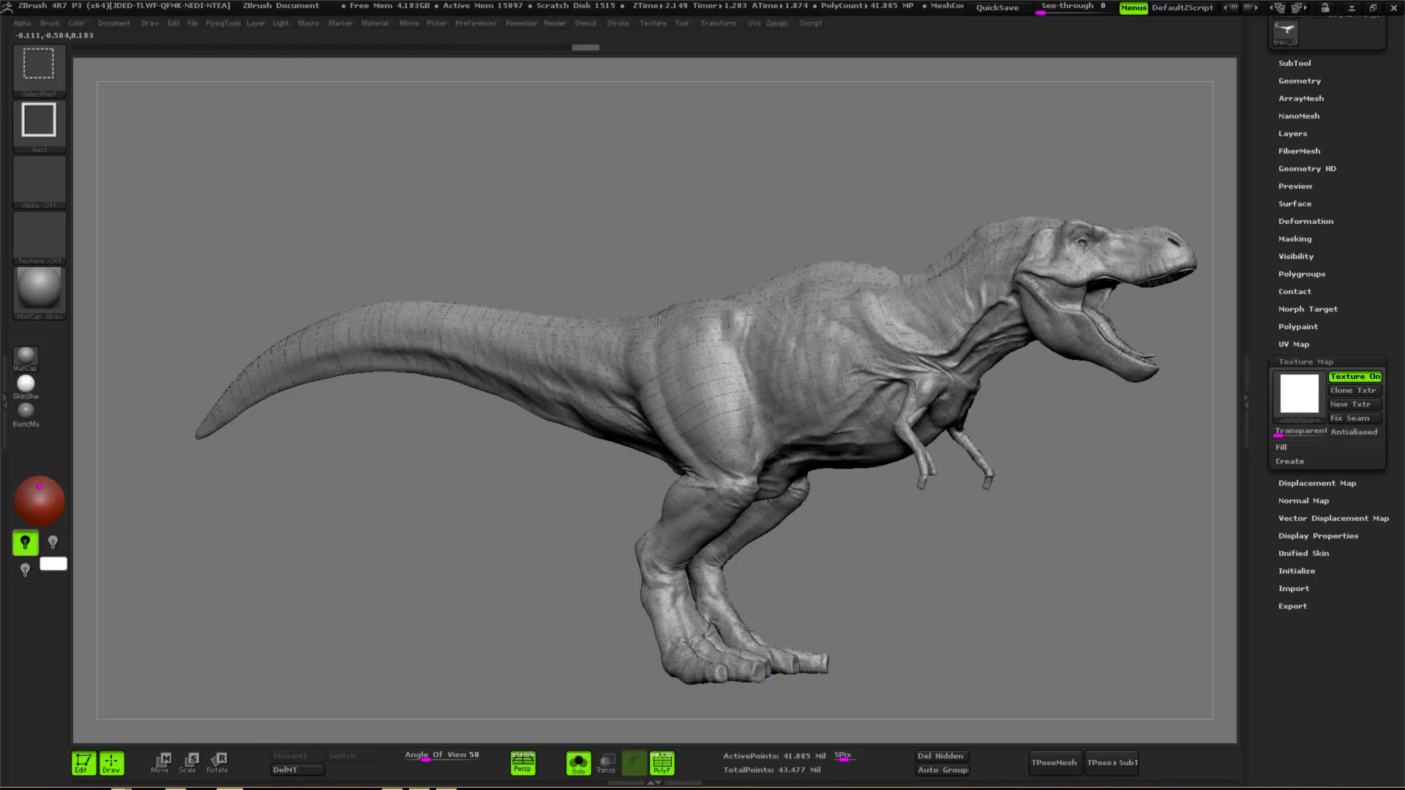
pyautogui.keyDown('ctrl'); pyautogui.keyDown('shift'); pyautogui.click(631, 328); pyautogui.keyUp('shift'); pyautogui.keyUp('ctrl')
pyautogui.keyDown('ctrl'); pyautogui.moveTo(636, 258); pyautogui.dragTo(1081, 382, button='right'); pyautogui.keyUp('ctrl')
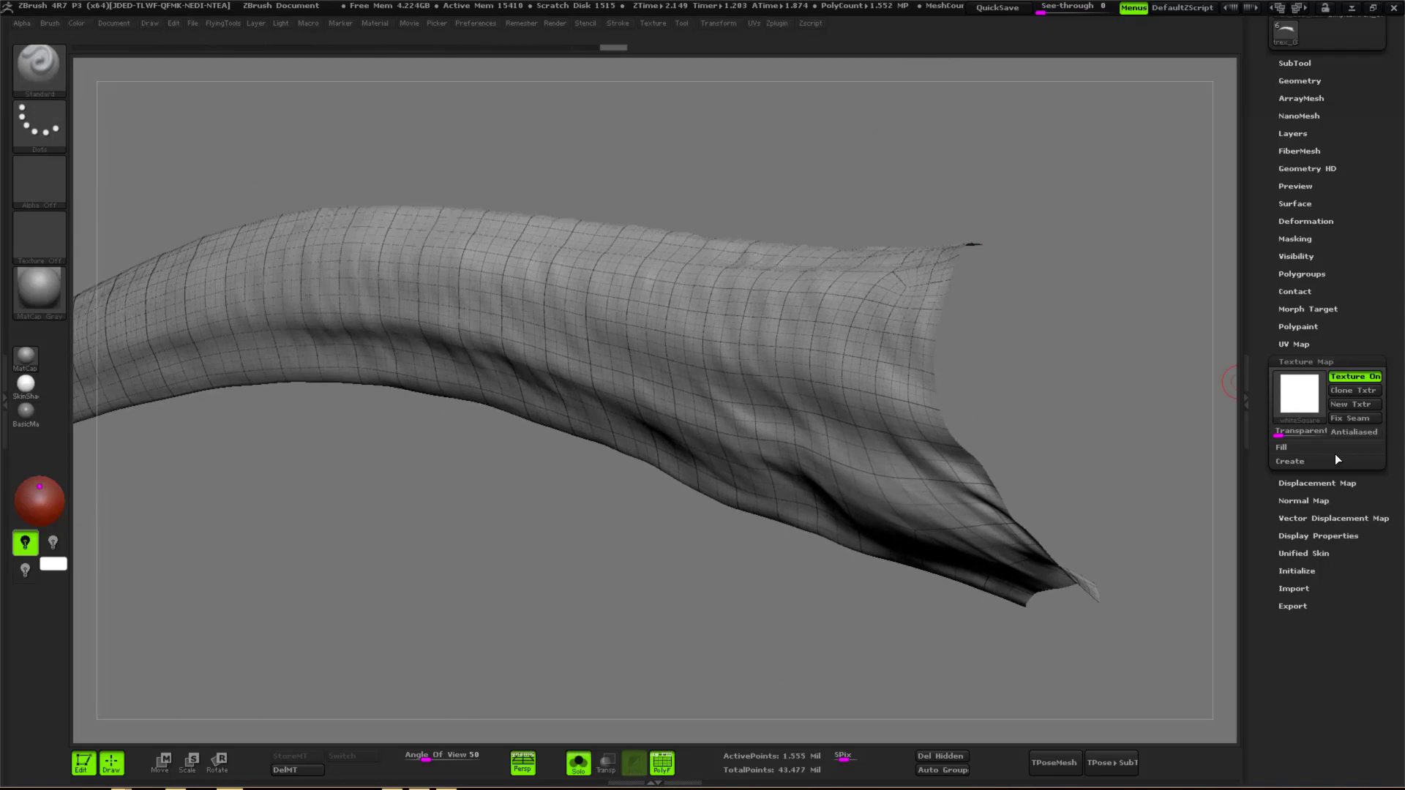
# - Import mDisp.1001.tif from the mDisp\002 folder into the texture library
pyautogui.click(655, 23)
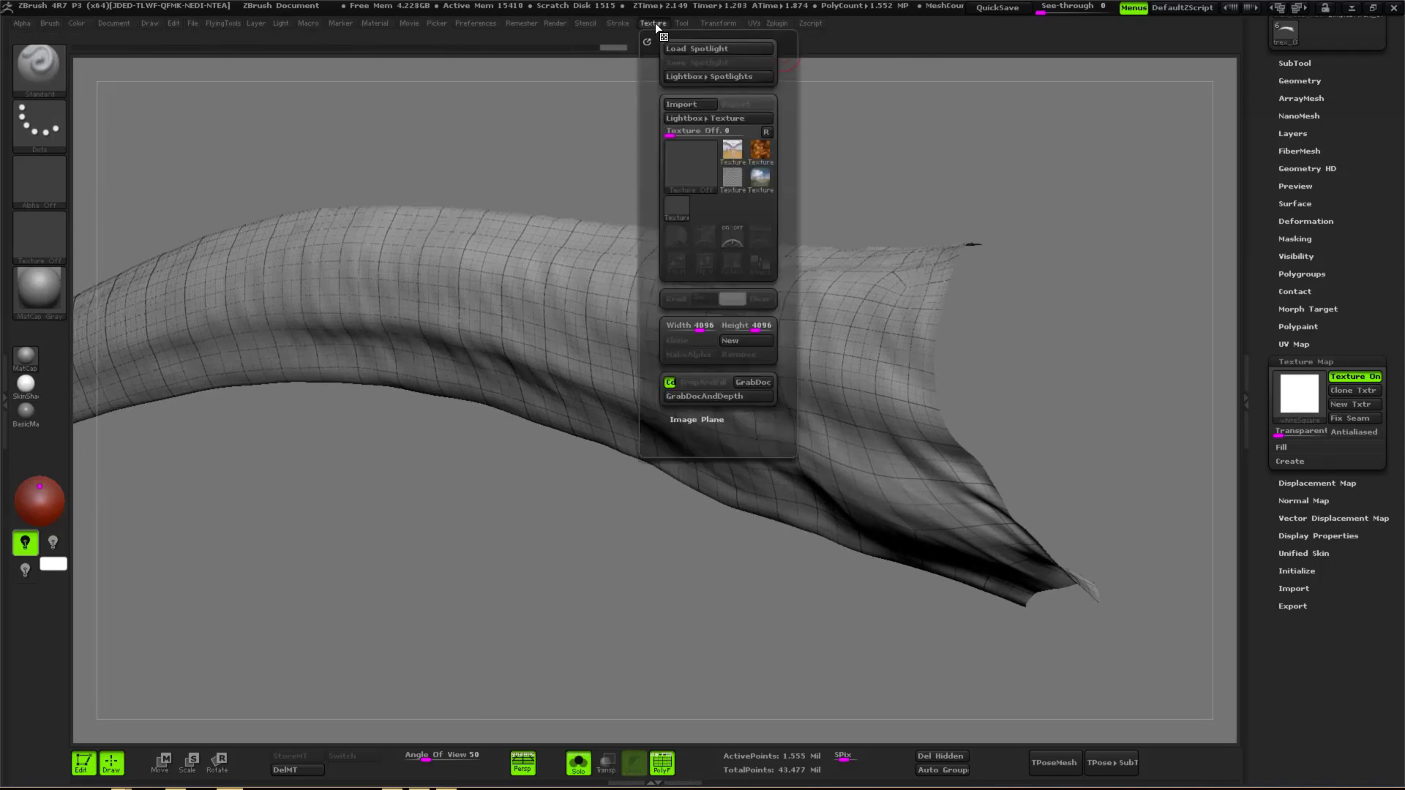
pyautogui.click(682, 104)
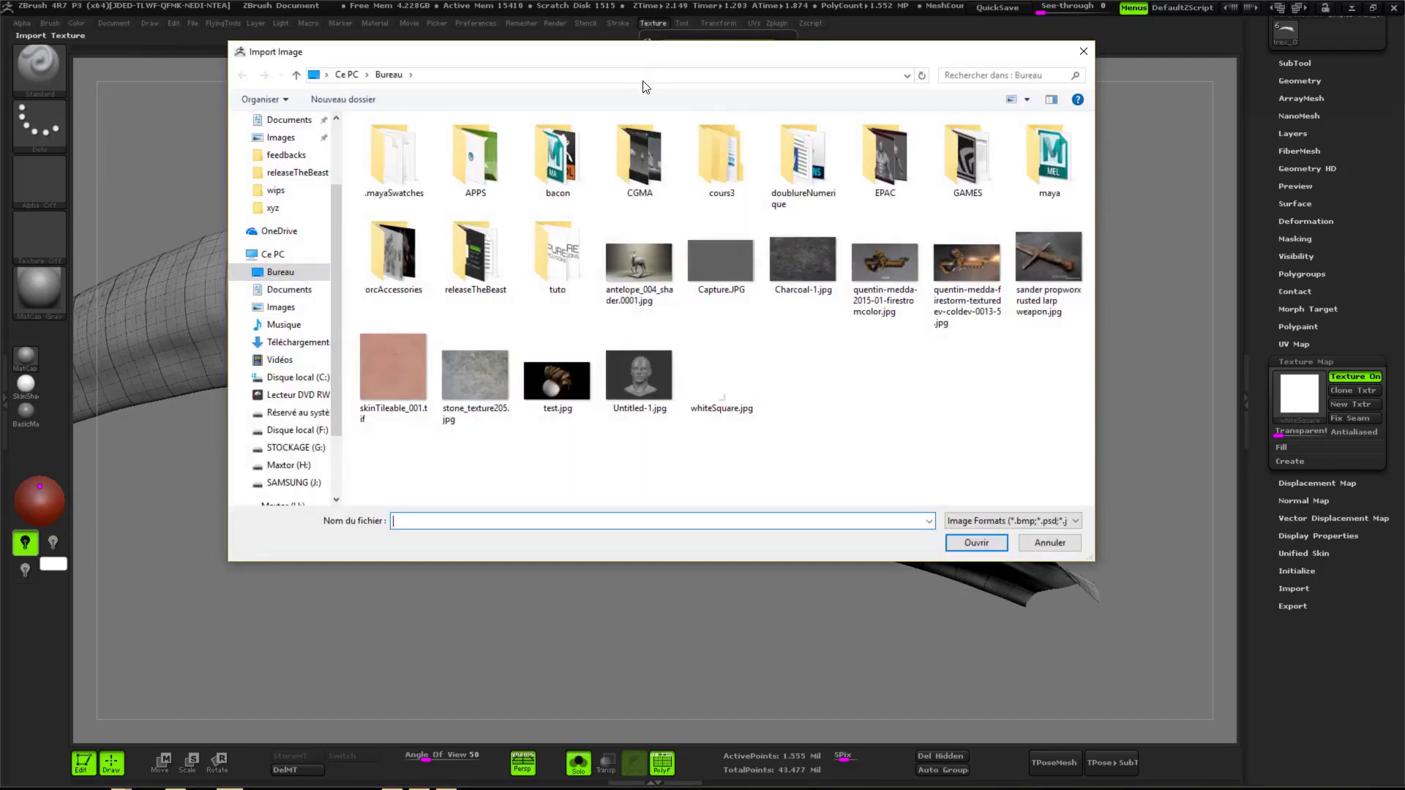
pyautogui.click(644, 79)
pyautogui.write('H:\\WORK\\PRO\\FREELANCE\\MAREK\\trex\\files\\maya\\sourceimages\\mDisp\\002')
pyautogui.press('Return')
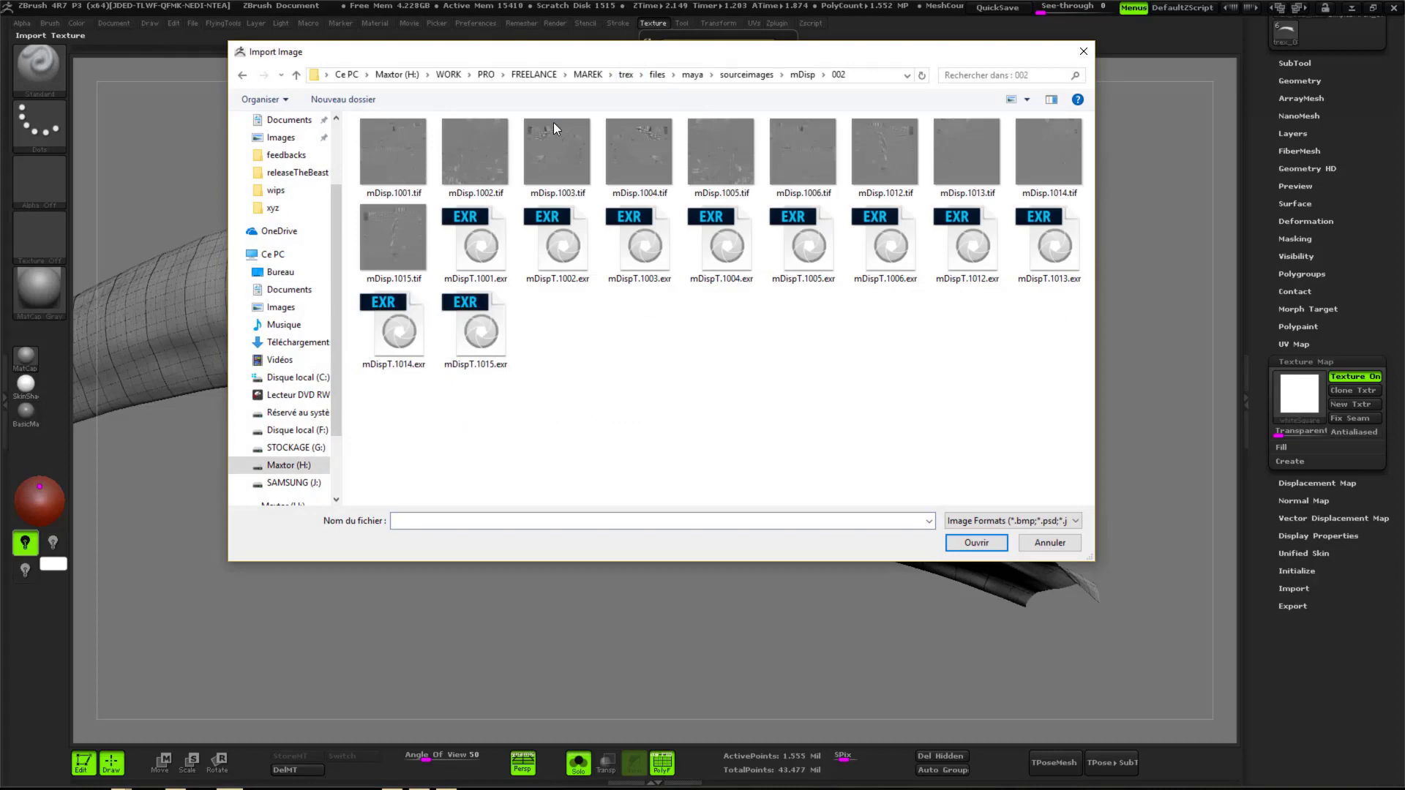
pyautogui.click(416, 165)
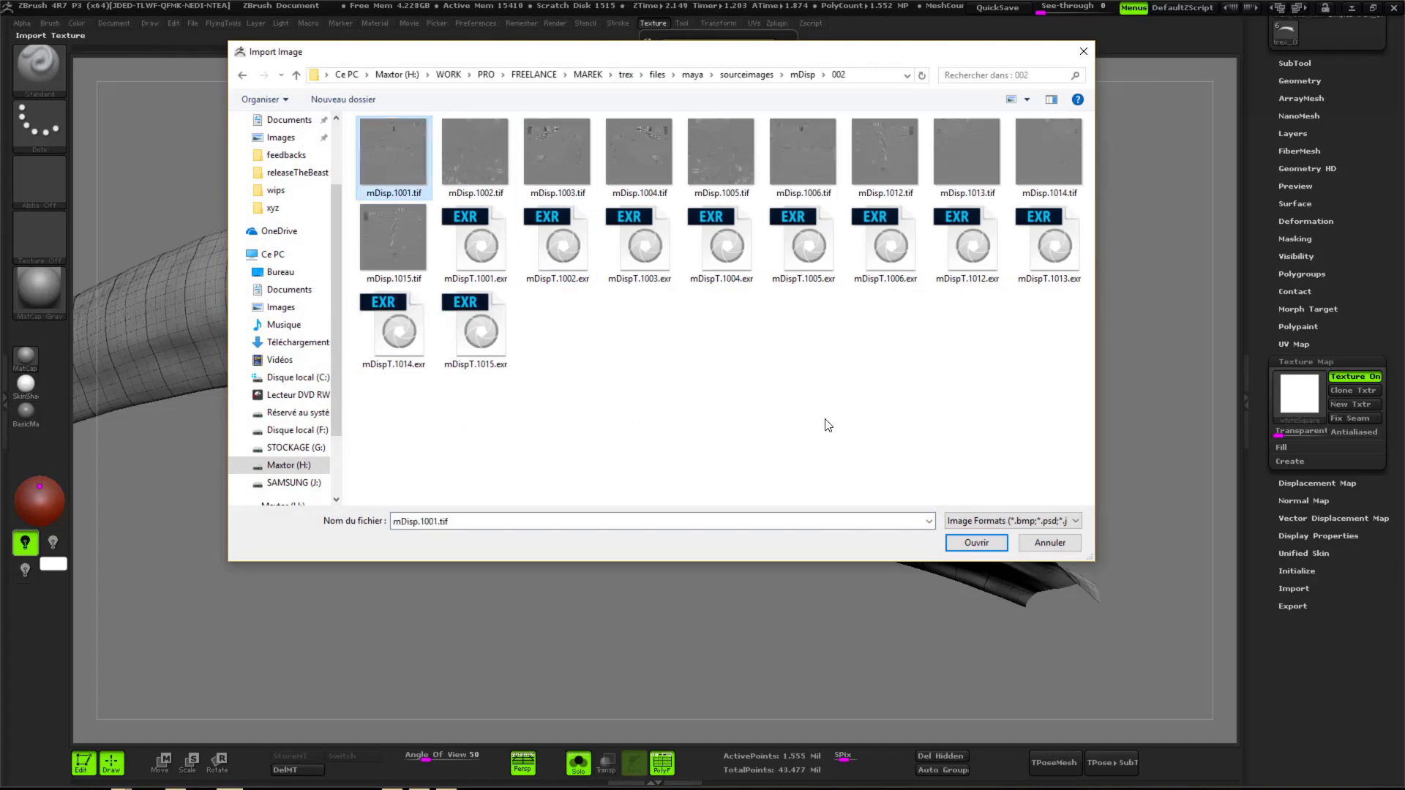
pyautogui.click(976, 542)
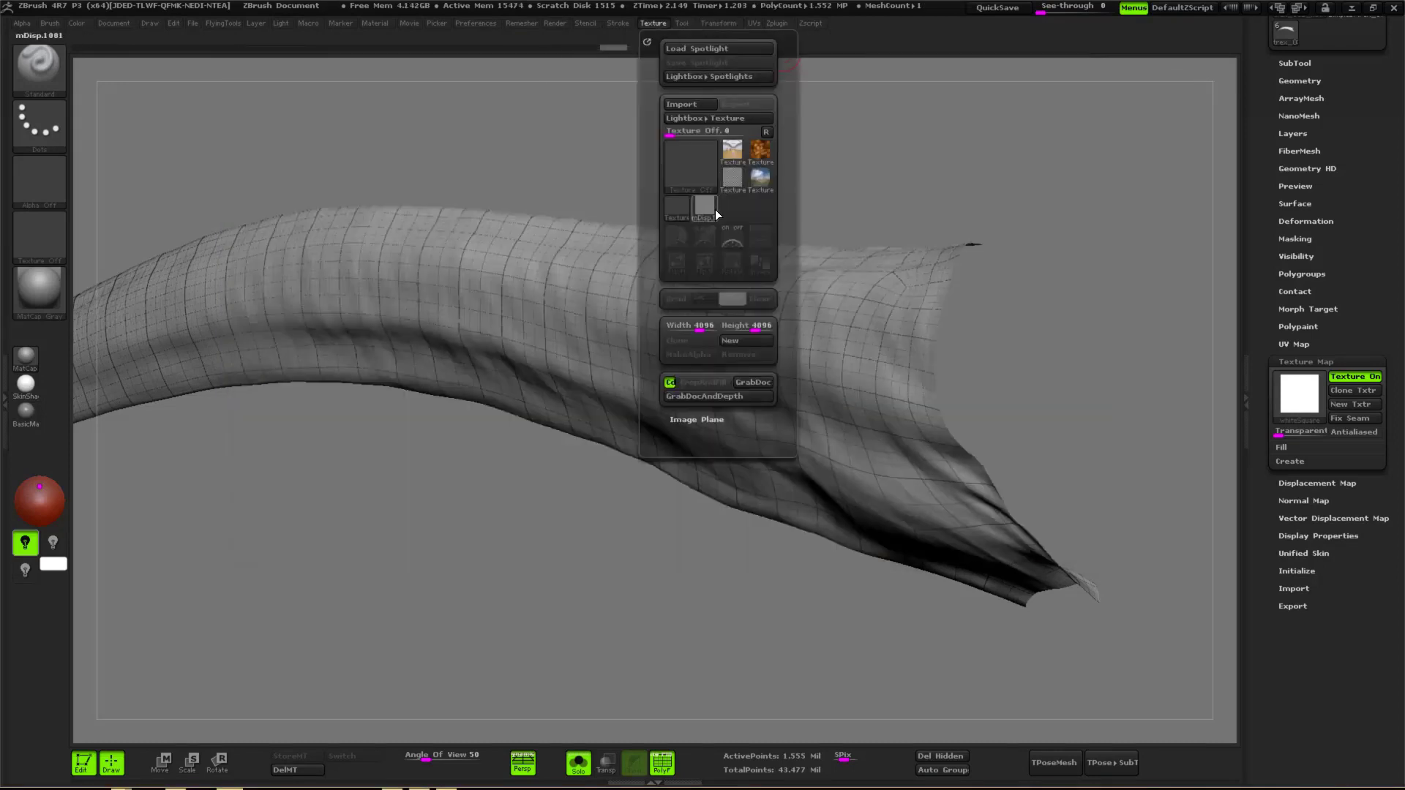
# - Flip the mDisp.1001 texture vertically and convert it to an alpha
pyautogui.click(709, 208)
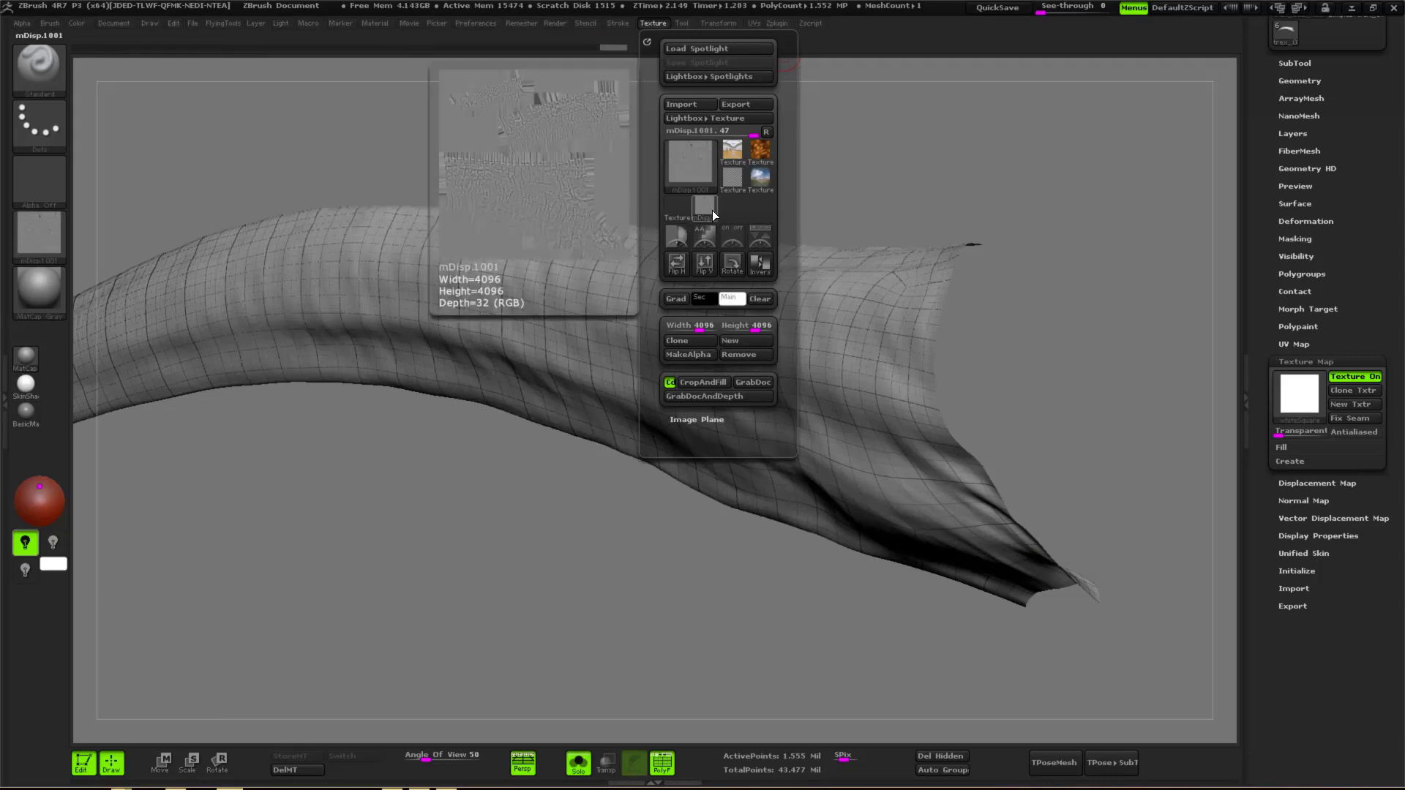
pyautogui.click(704, 264)
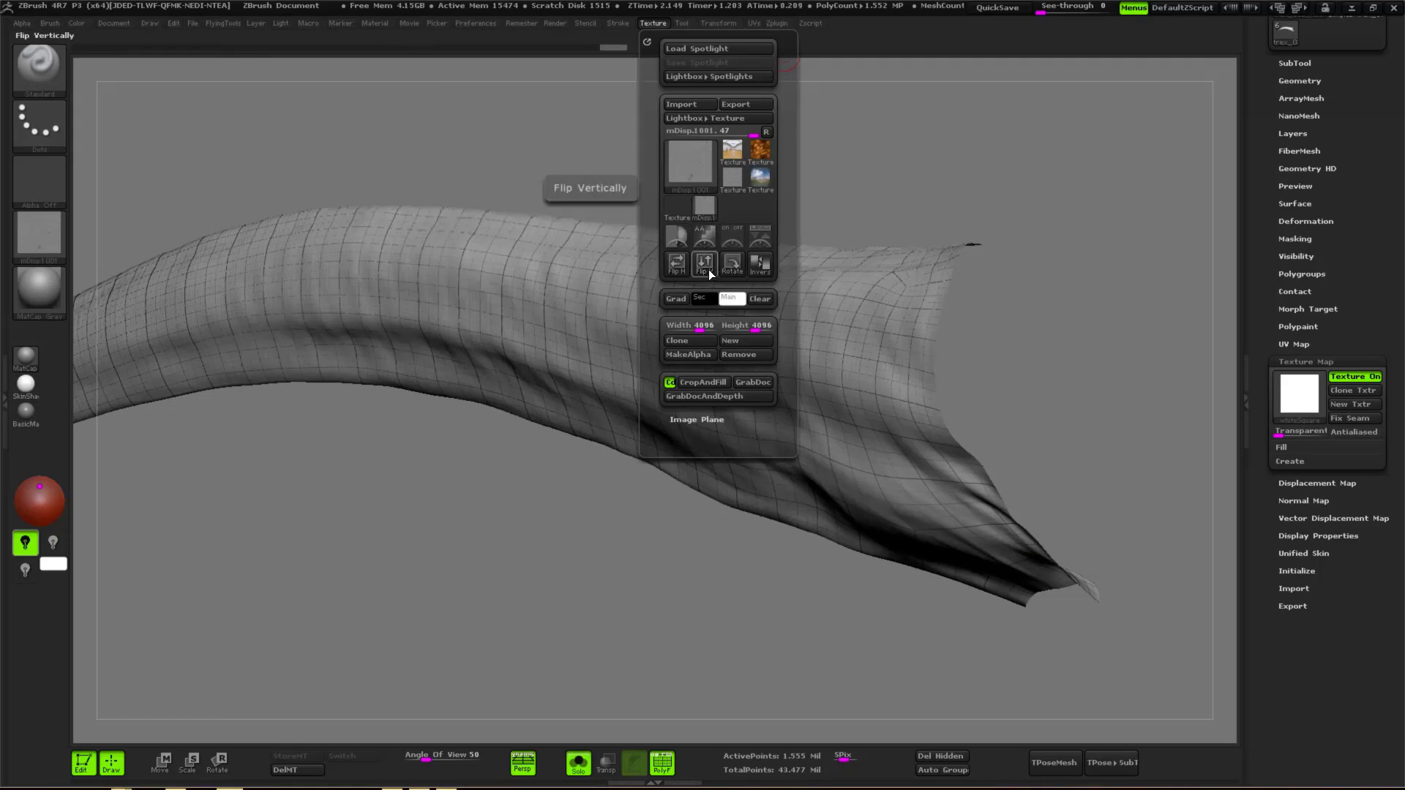
pyautogui.click(694, 355)
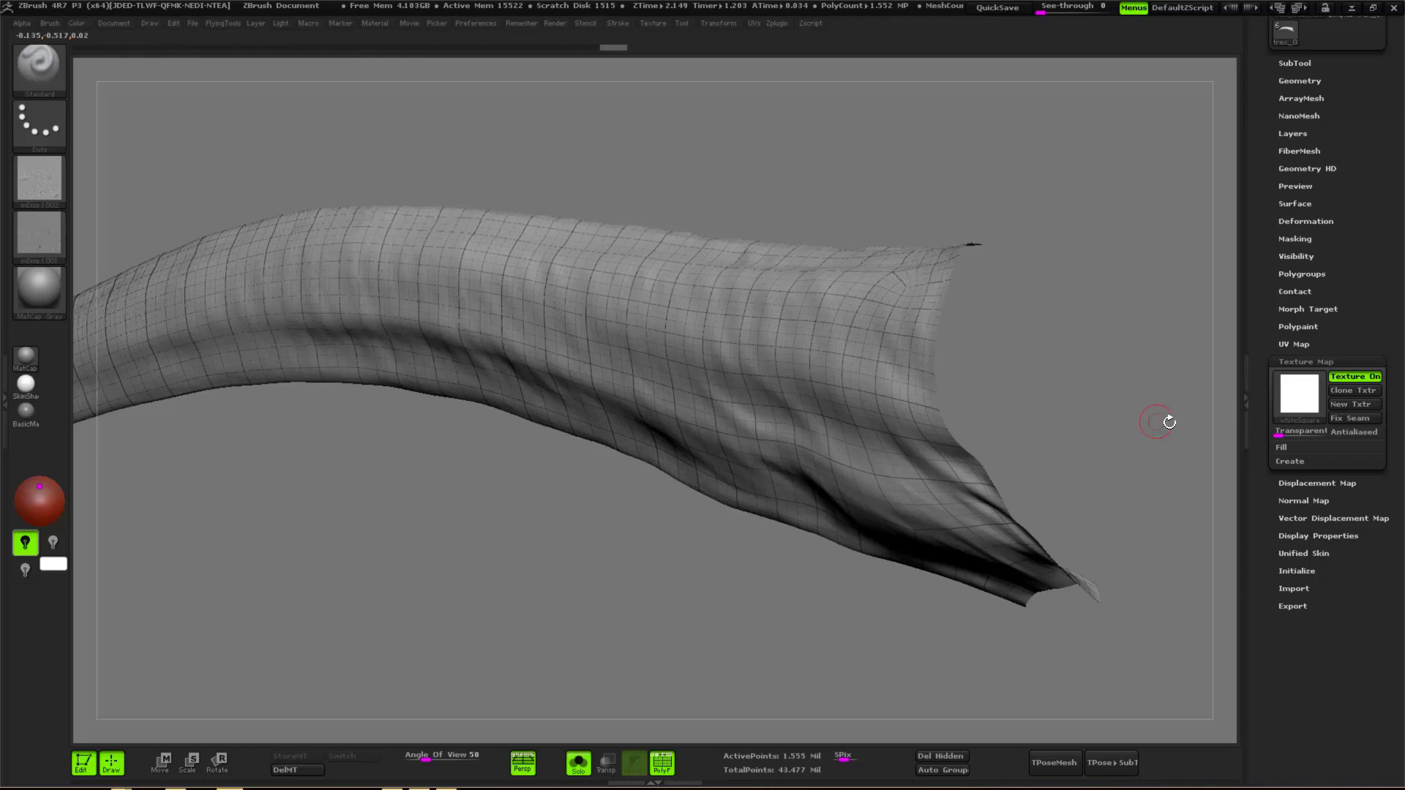
# - Assign the flipped mDisp.1001 alpha as the tail's displacement map
pyautogui.click(1309, 361)
pyautogui.click(1330, 379)
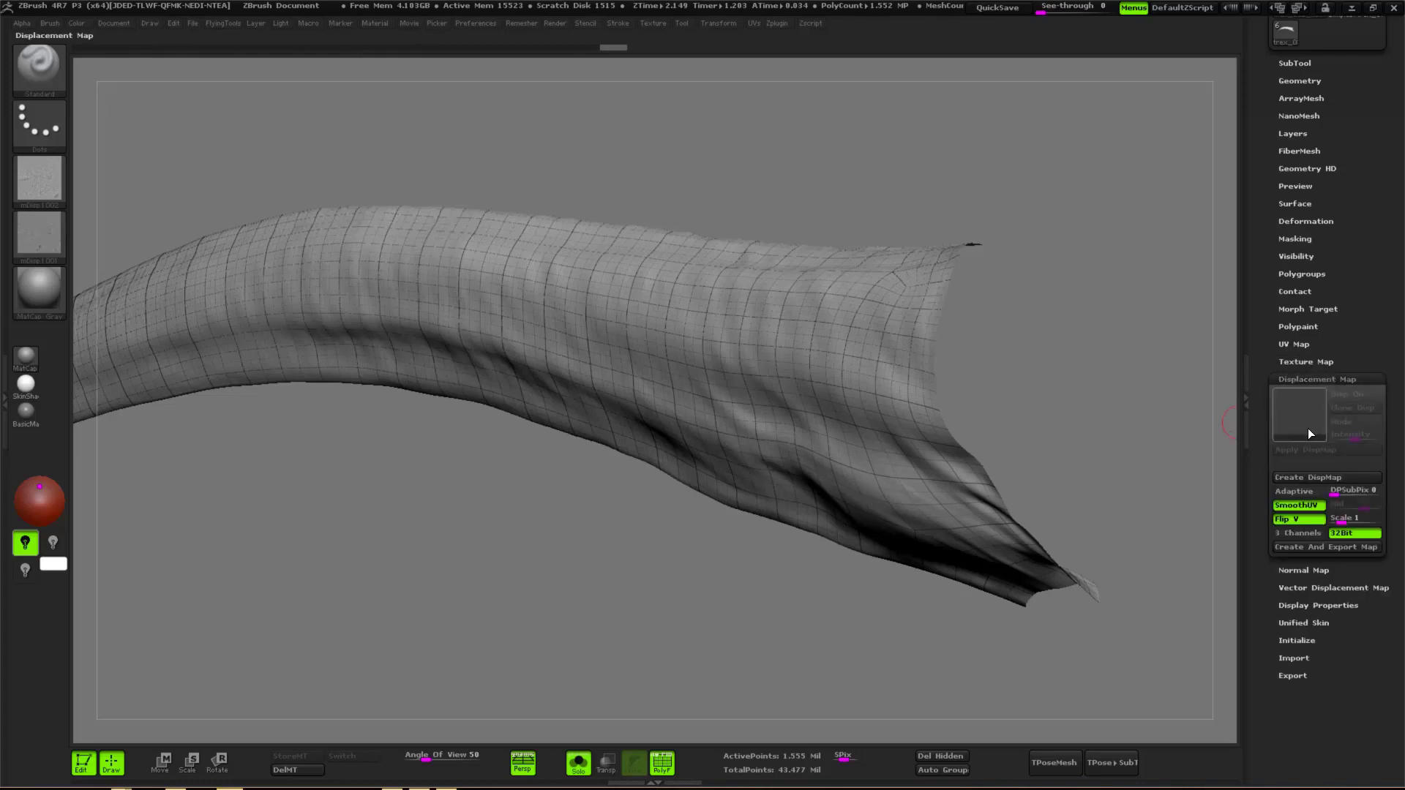
pyautogui.click(1305, 424)
pyautogui.click(963, 618)
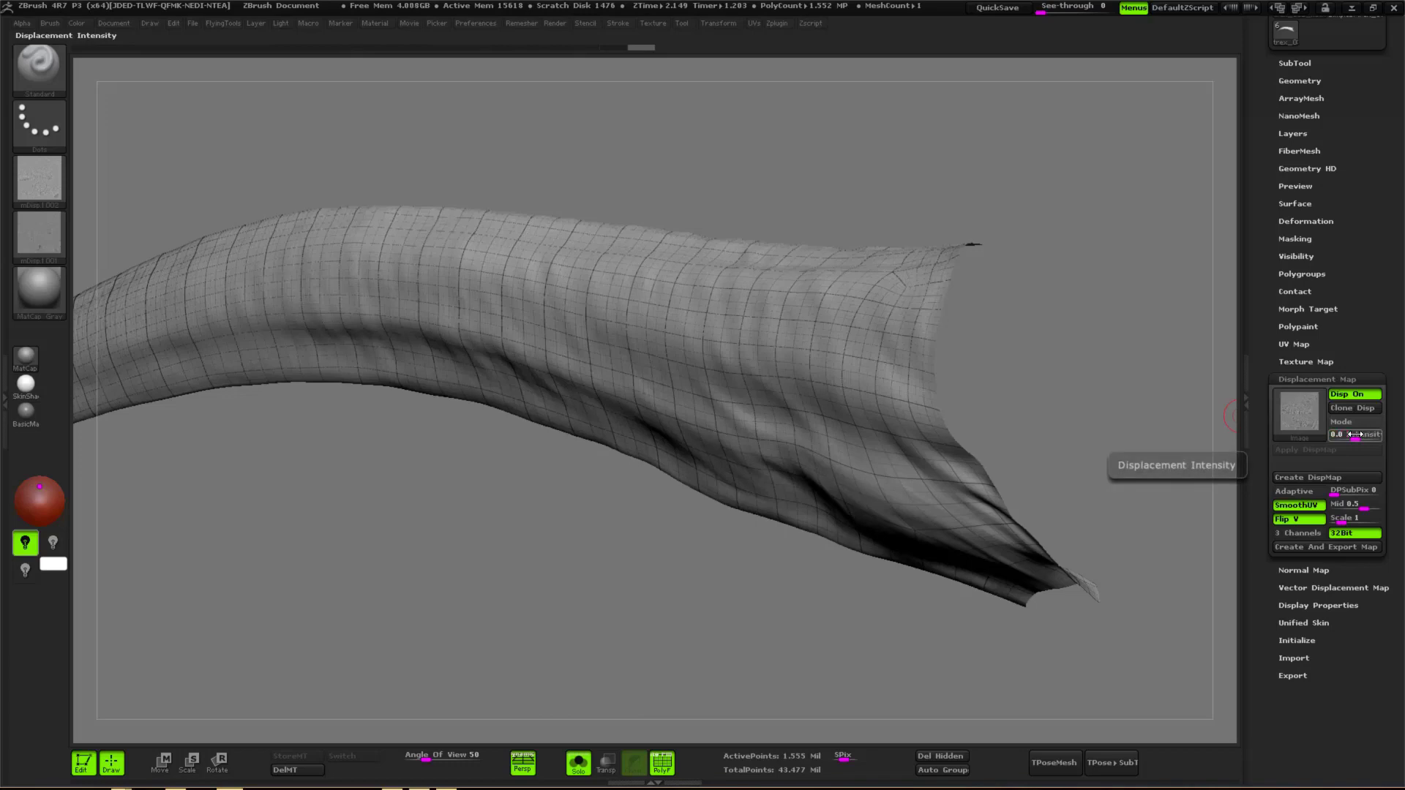
# - Adjust the displacement intensity while previewing the scales on the tail, and apply the displacement map to the geometry
pyautogui.moveTo(1355, 434); pyautogui.dragTo(1360, 434)
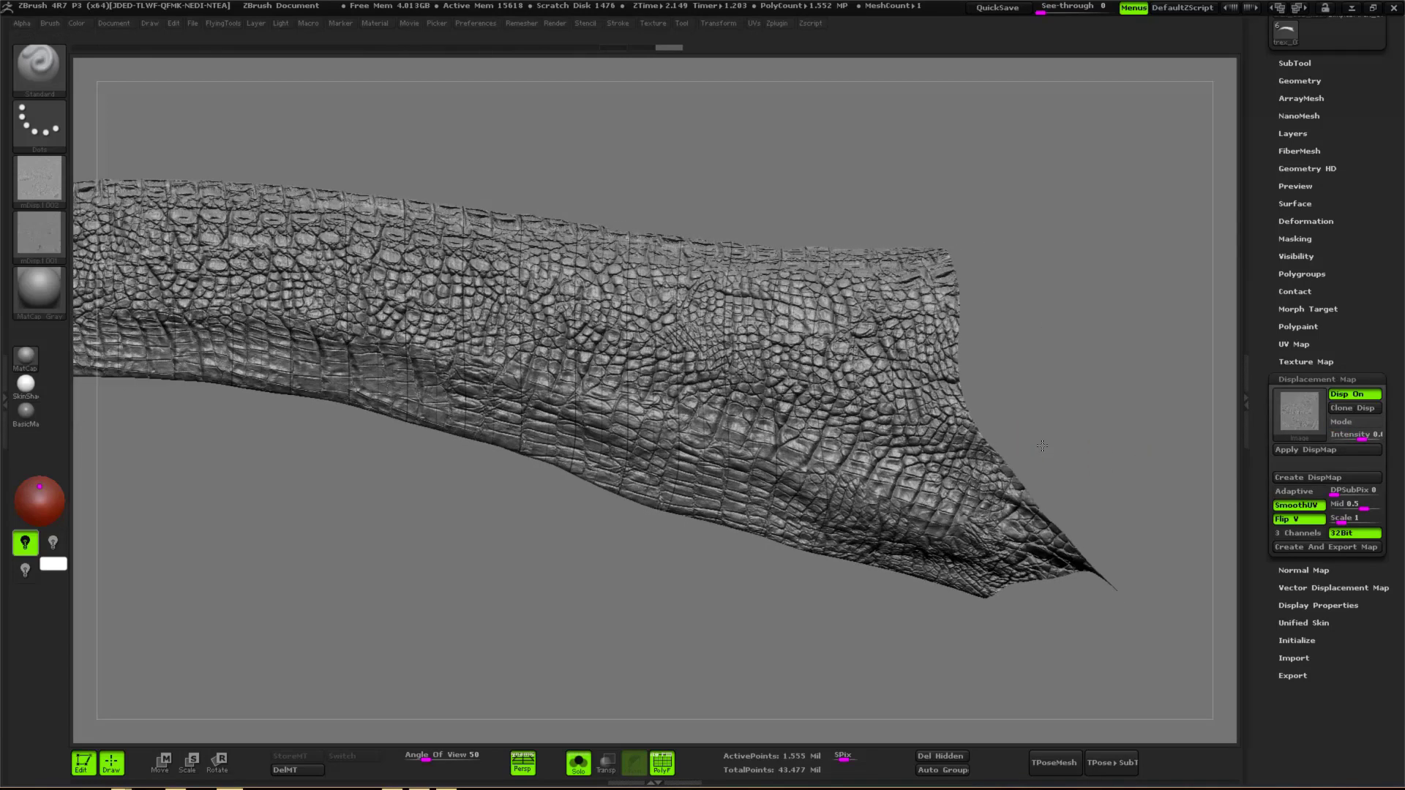
pyautogui.moveTo(1027, 443); pyautogui.dragTo(1012, 439)
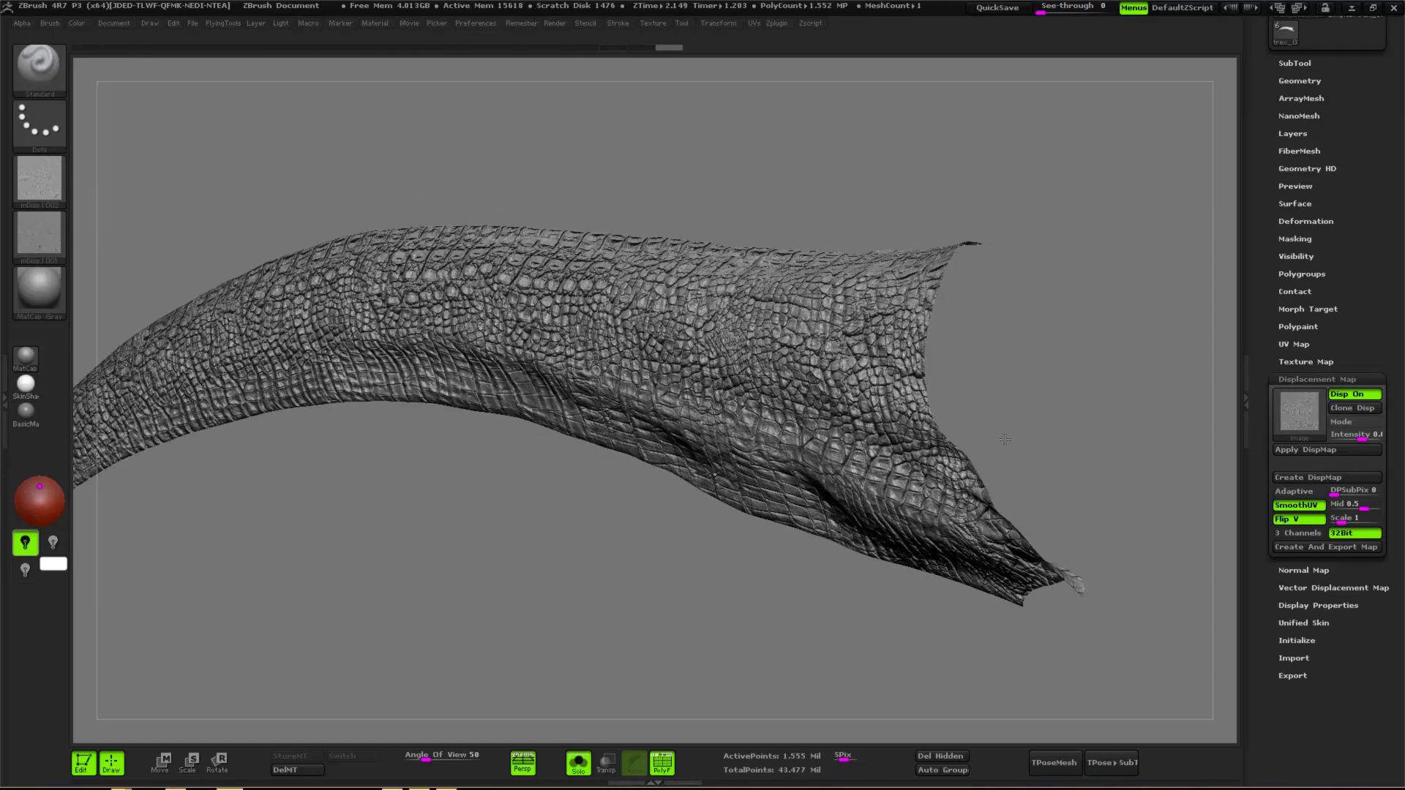
pyautogui.click(1361, 434)
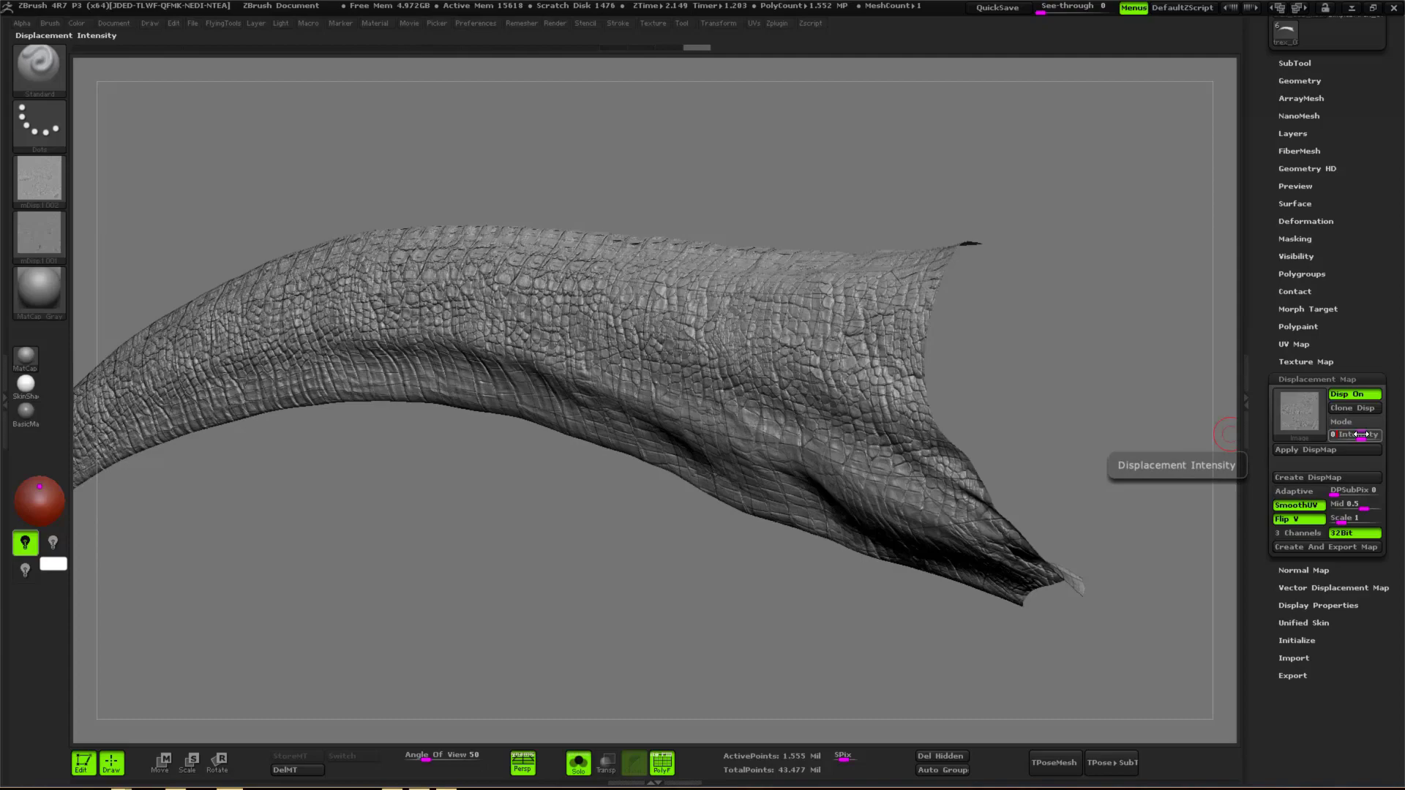
pyautogui.click(1361, 434)
pyautogui.moveTo(1117, 443)
pyautogui.mouseDown()
pyautogui.moveTo(1146, 448)
pyautogui.moveTo(1136, 526)
pyautogui.moveTo(1096, 434)
pyautogui.moveTo(1118, 437)
pyautogui.mouseUp()
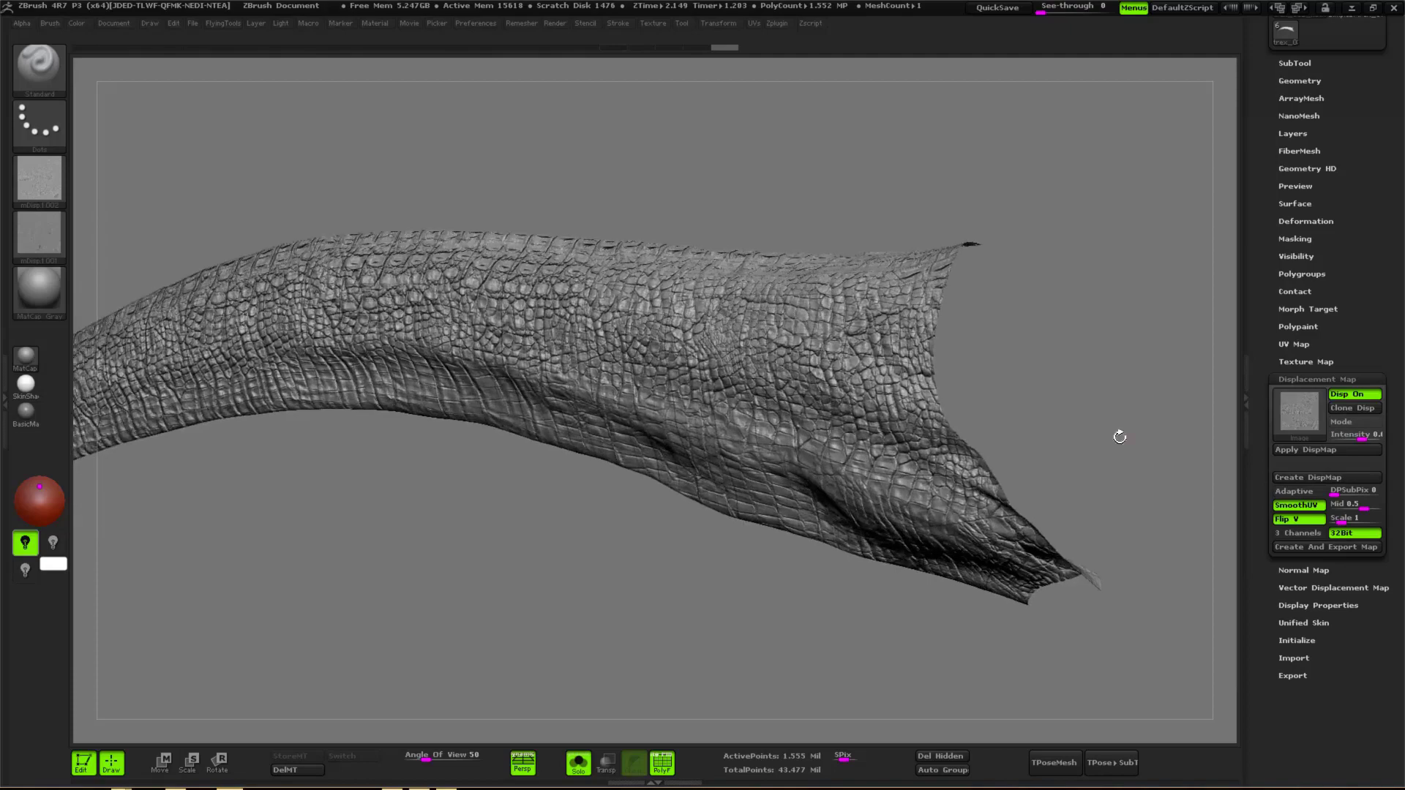
pyautogui.click(1311, 453)
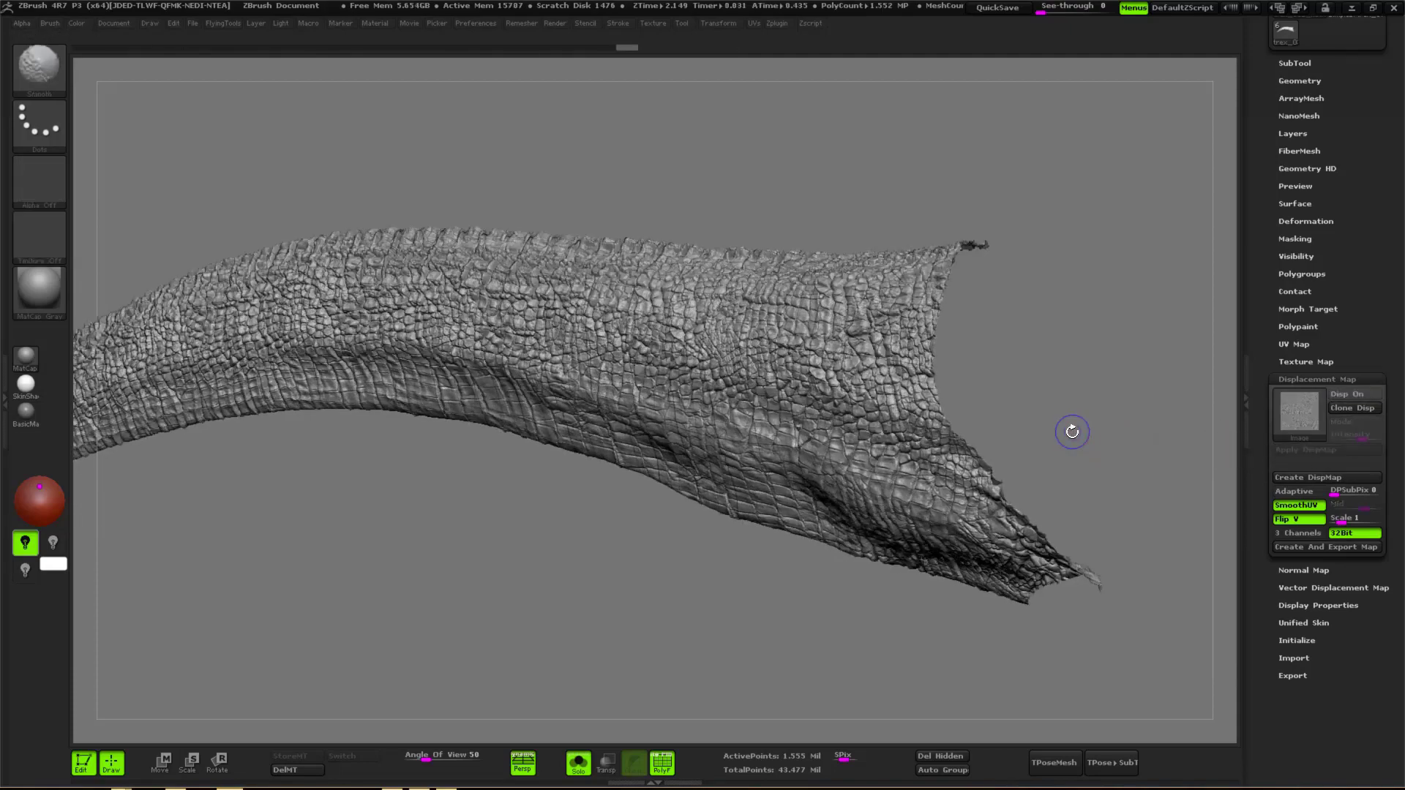
# - Check the system memory usage in Task Manager and unhide the rest of the T-rex around the displaced tail
pyautogui.moveTo(1034, 380)
pyautogui.mouseDown()
pyautogui.moveTo(1085, 389)
pyautogui.moveTo(1076, 399)
pyautogui.moveTo(1049, 377)
pyautogui.mouseUp()
pyautogui.hotkey('ctrl', 'z')
pyautogui.keyDown('ctrl'); pyautogui.moveTo(1039, 430); pyautogui.dragTo(1013, 331, button='right'); pyautogui.keyUp('ctrl')
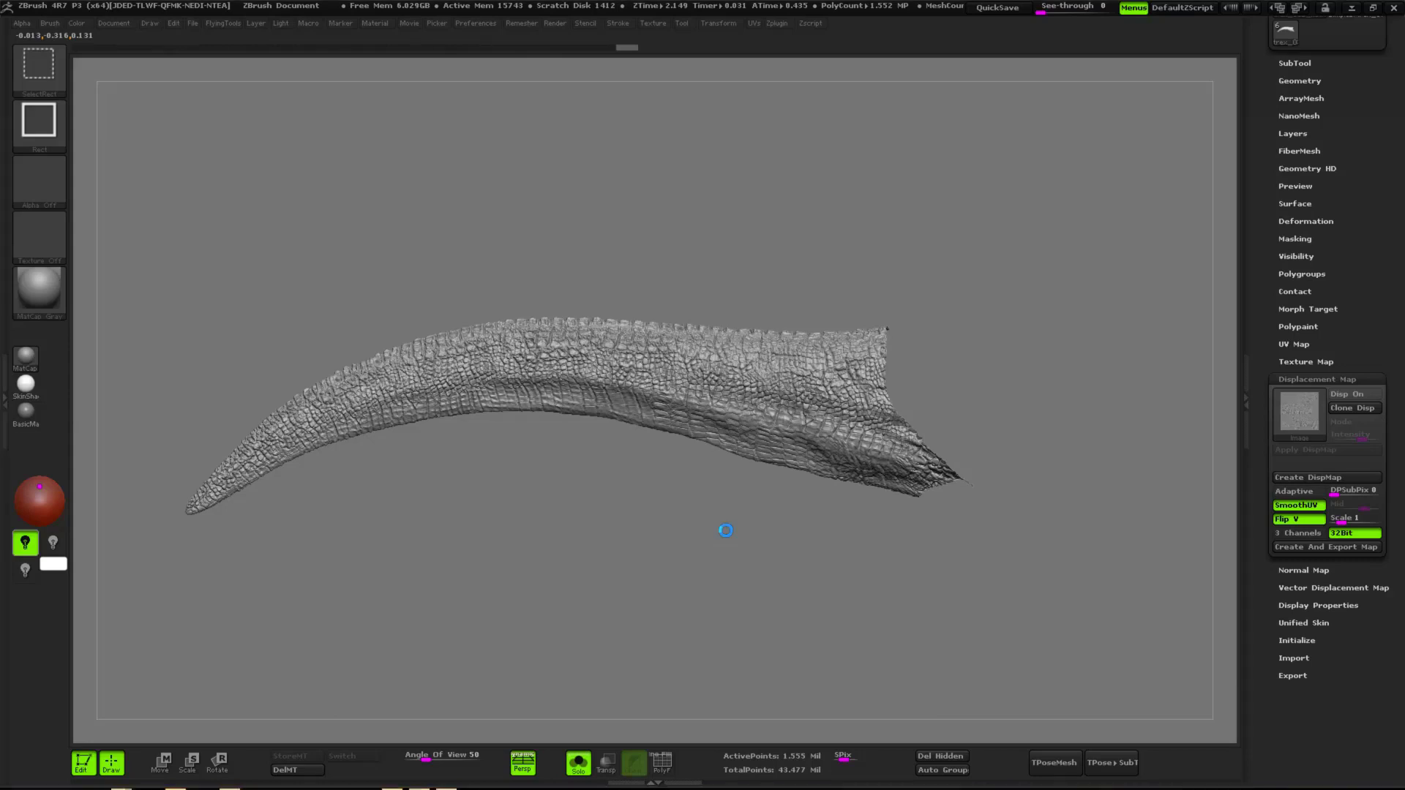
pyautogui.hotkey('alt', 'Tab')
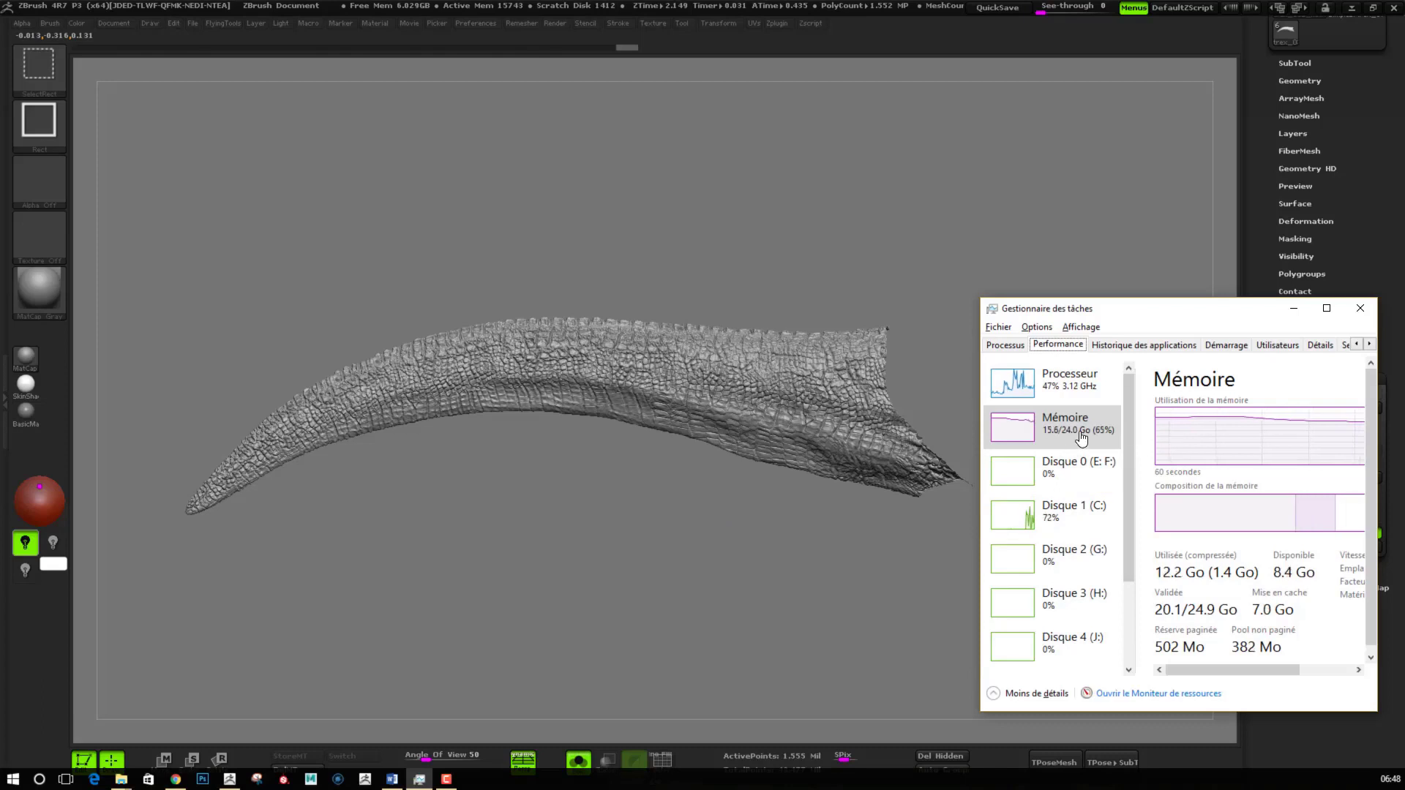
pyautogui.click(783, 528)
pyautogui.keyDown('alt'); pyautogui.moveTo(781, 527); pyautogui.dragTo(714, 536); pyautogui.keyUp('alt')
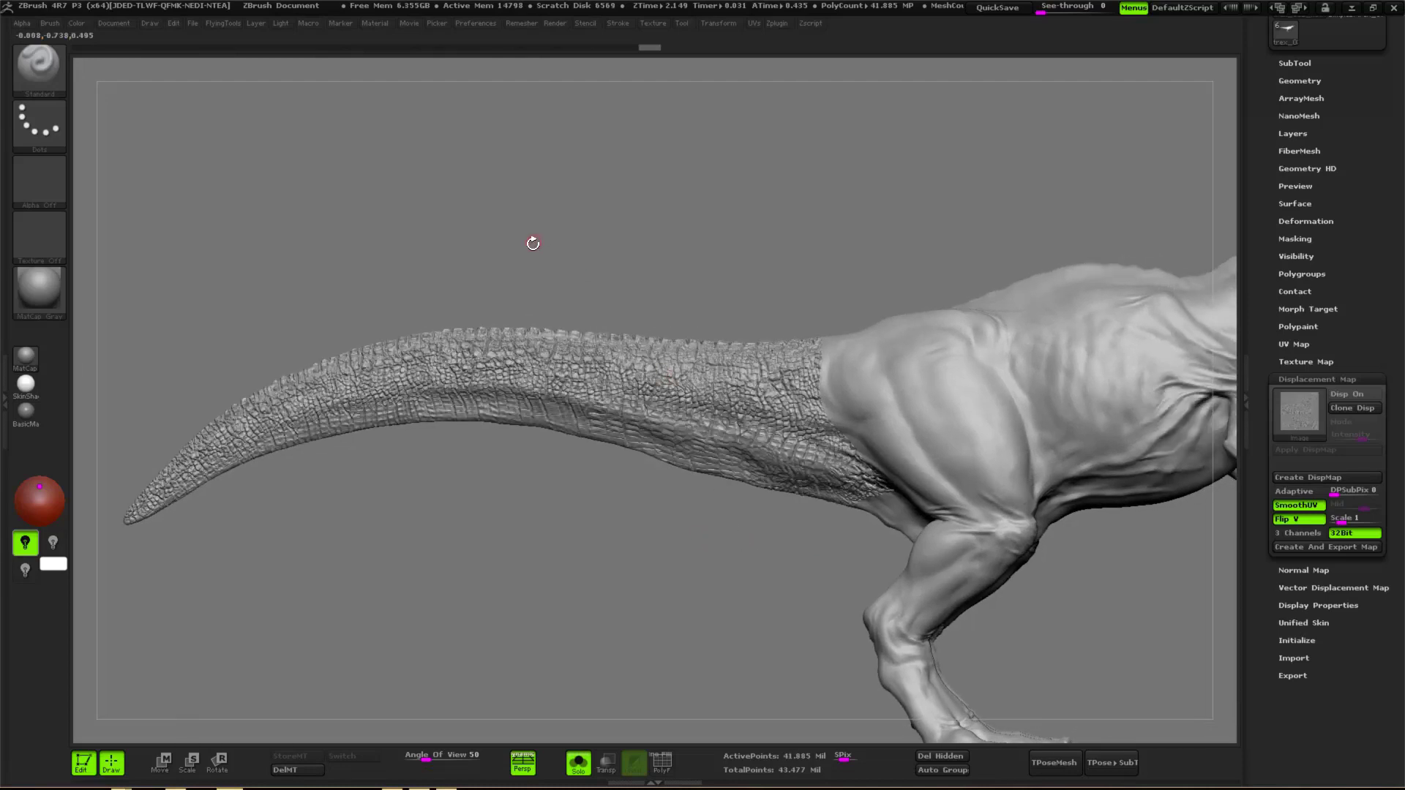
# - Delete the tool's undo history and recheck the memory usage in Task Manager
pyautogui.click(173, 23)
pyautogui.click(286, 133)
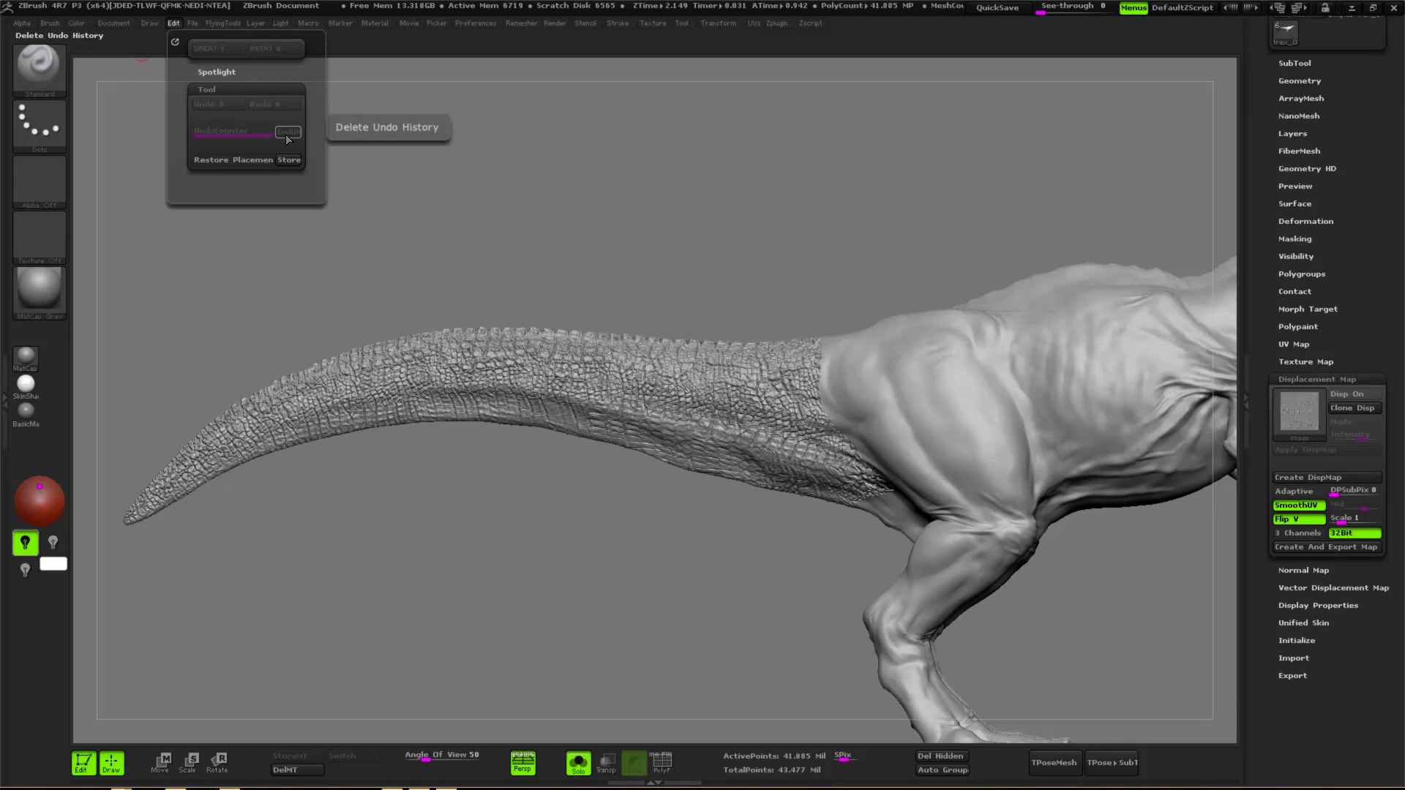
pyautogui.hotkey('alt', 'Tab')
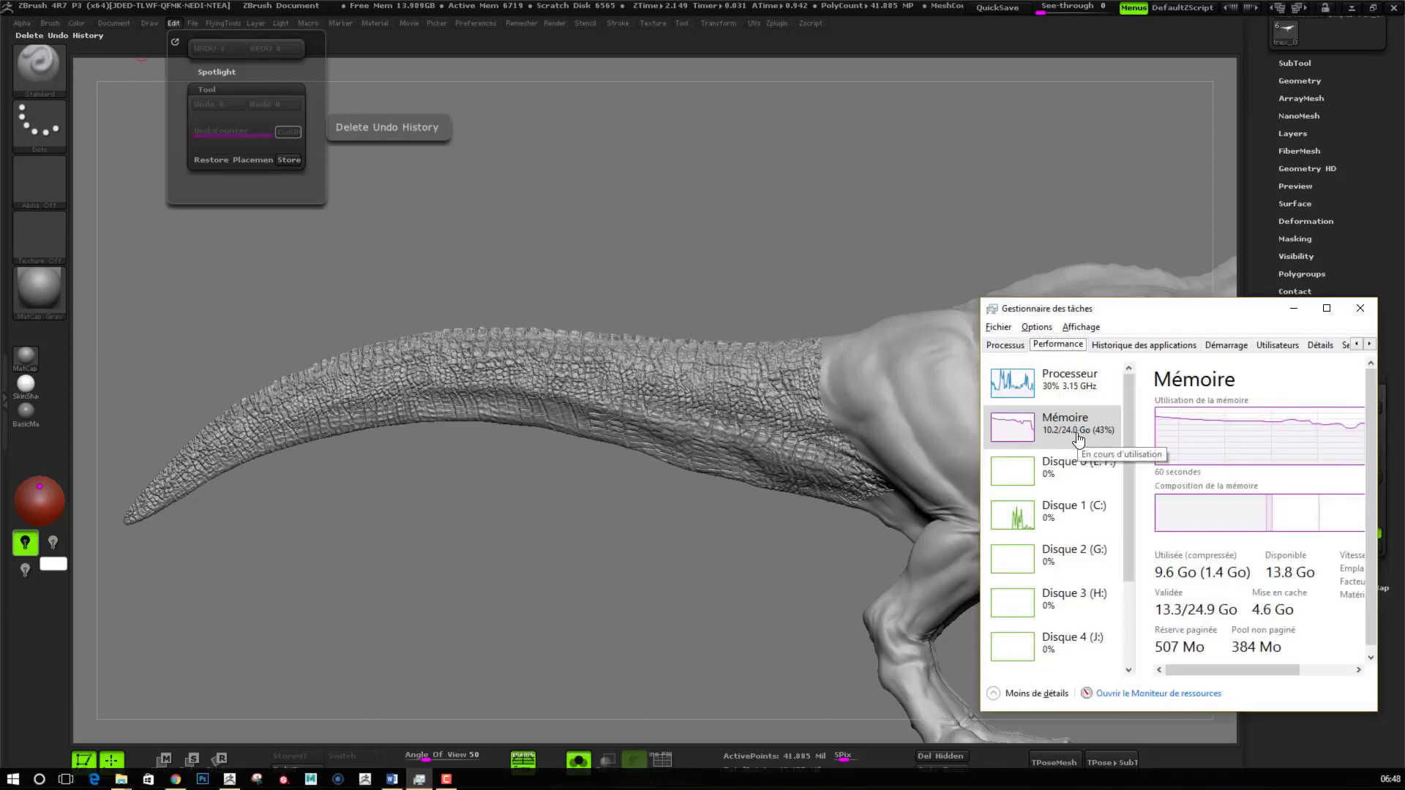
pyautogui.click(696, 192)
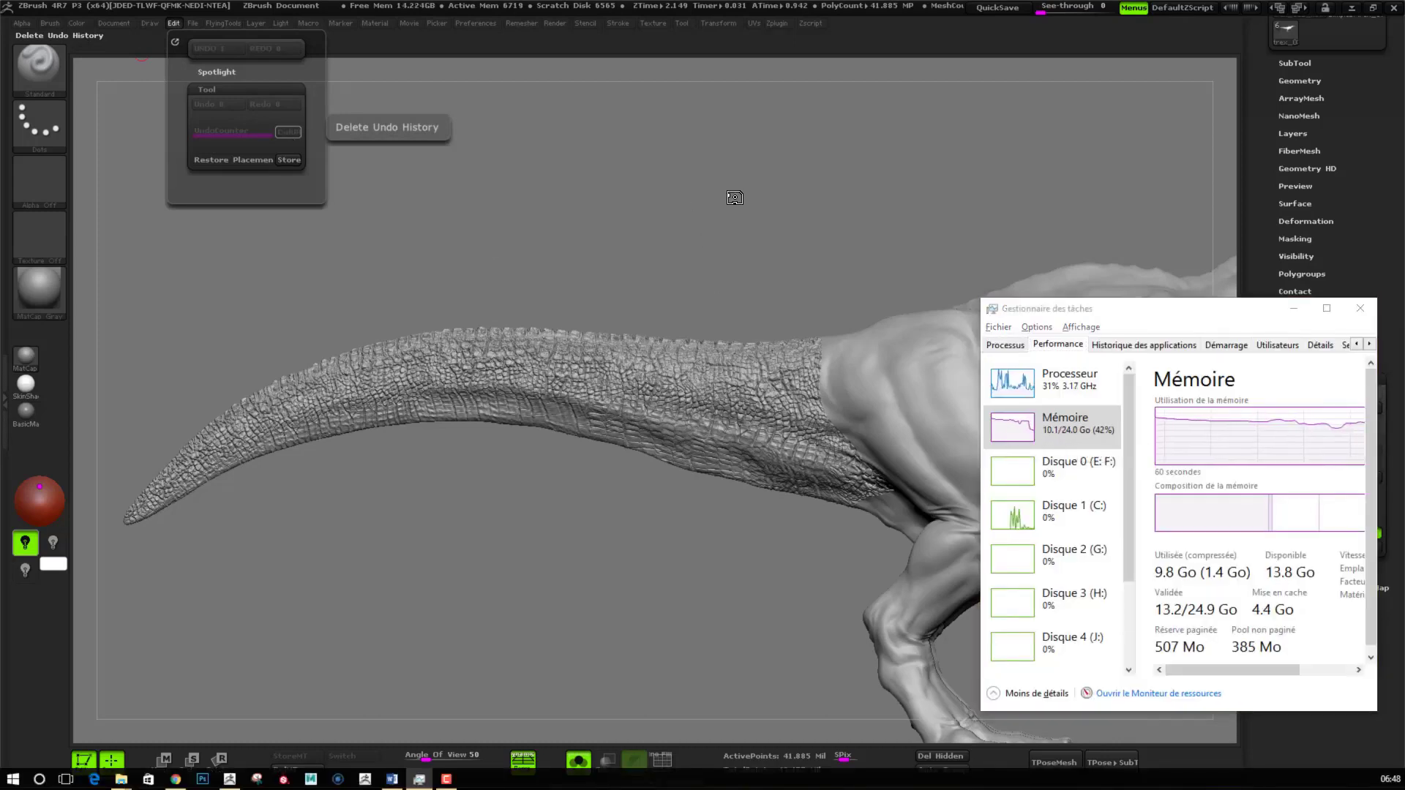
# - Isolate the still smooth tail polygroup on the opposite side of the T-rex
pyautogui.moveTo(944, 257); pyautogui.dragTo(866, 261)
pyautogui.moveTo(728, 255); pyautogui.dragTo(738, 298)
pyautogui.moveTo(706, 551); pyautogui.dragTo(841, 542, button='right')
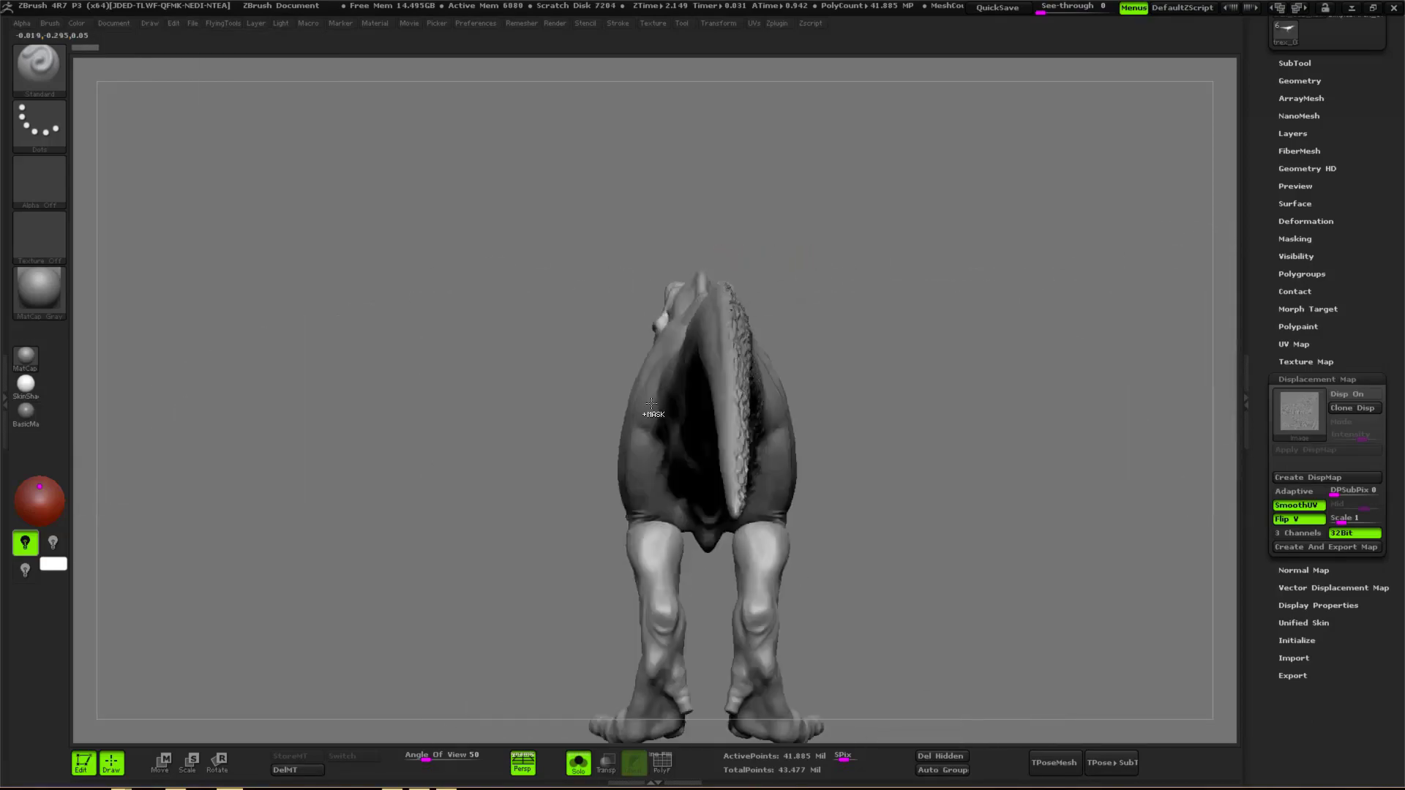
pyautogui.keyDown('ctrl'); pyautogui.moveTo(652, 410); pyautogui.dragTo(735, 391, button='right'); pyautogui.keyUp('ctrl')
pyautogui.moveTo(822, 338)
pyautogui.mouseDown(button='right')
pyautogui.moveTo(722, 332)
pyautogui.moveTo(549, 370)
pyautogui.moveTo(736, 406)
pyautogui.mouseUp(button='right')
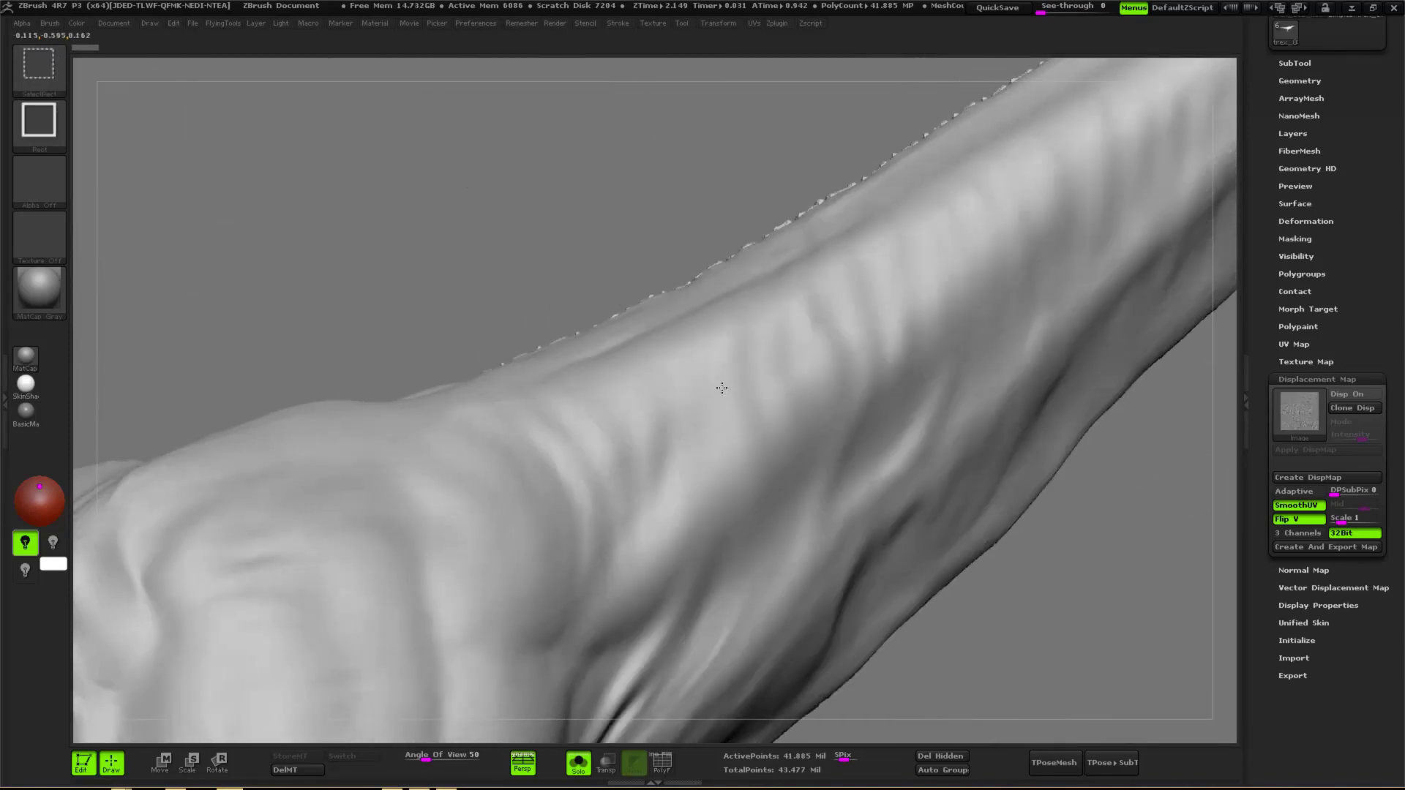
pyautogui.keyDown('ctrl'); pyautogui.keyDown('shift'); pyautogui.click(718, 414); pyautogui.keyUp('shift'); pyautogui.keyUp('ctrl')
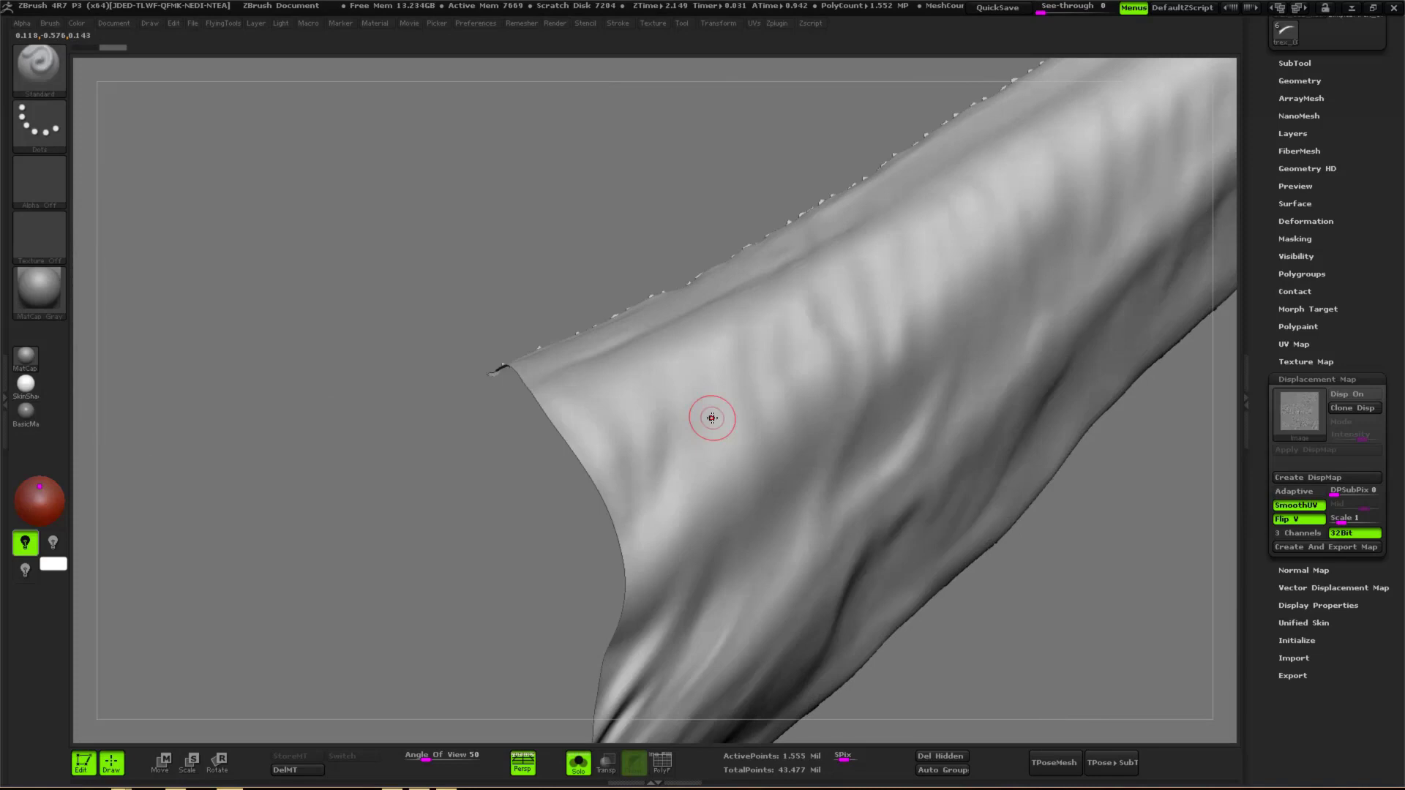
pyautogui.keyDown('ctrl'); pyautogui.moveTo(712, 417); pyautogui.dragTo(619, 476, button='right'); pyautogui.keyUp('ctrl')
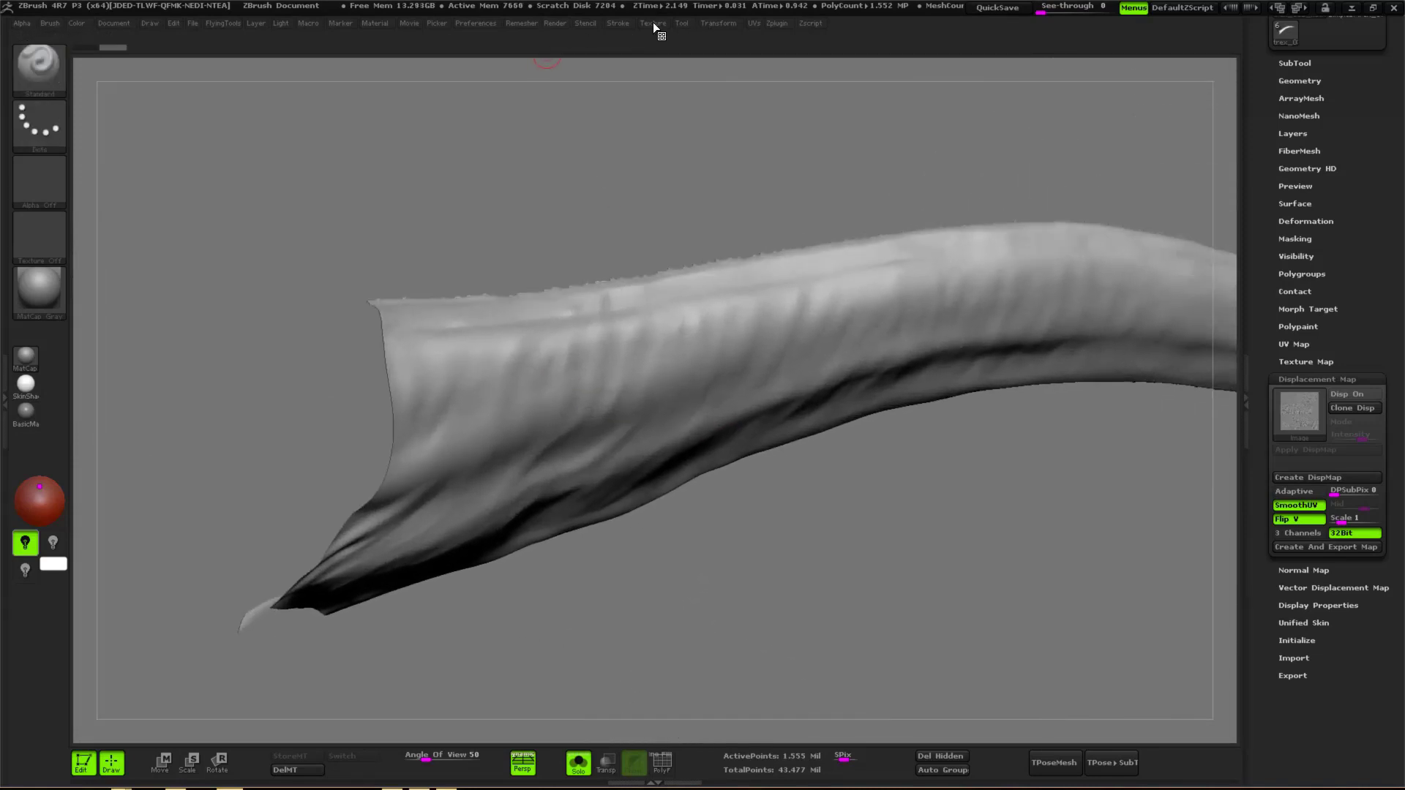
# - Import mDisp.1006.tif from the mDisp\002 folder into the texture library
pyautogui.click(652, 22)
pyautogui.click(688, 103)
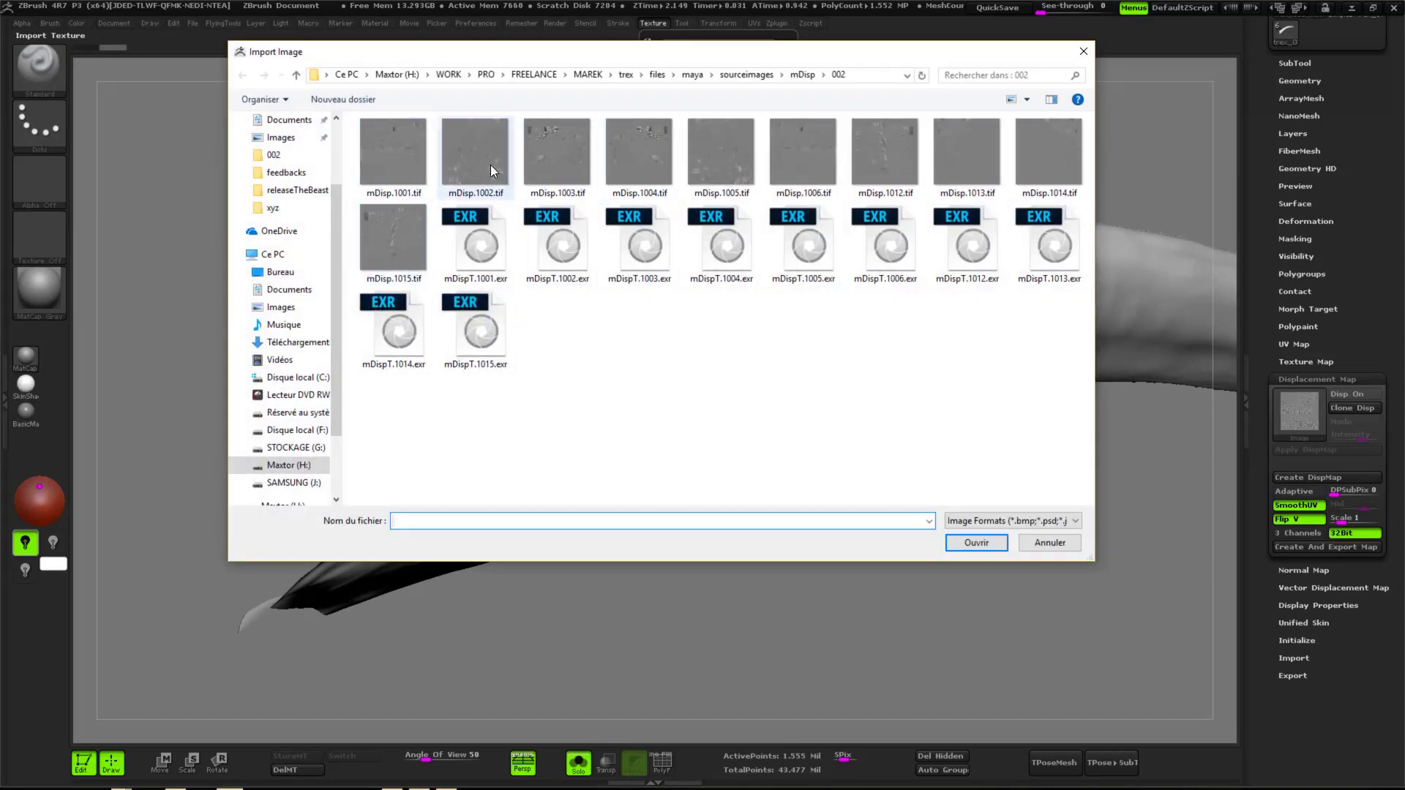
pyautogui.click(888, 167)
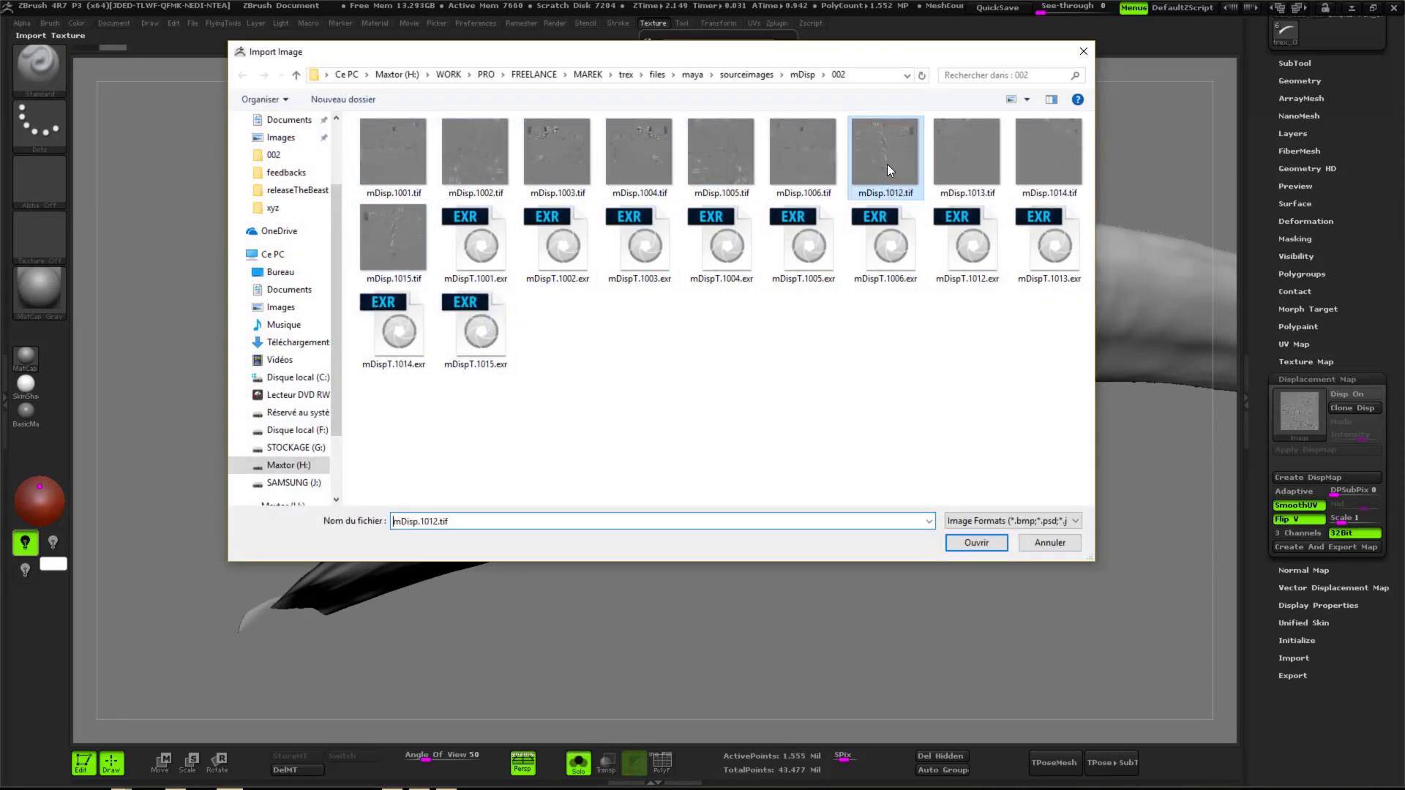
pyautogui.click(801, 154)
pyautogui.click(972, 542)
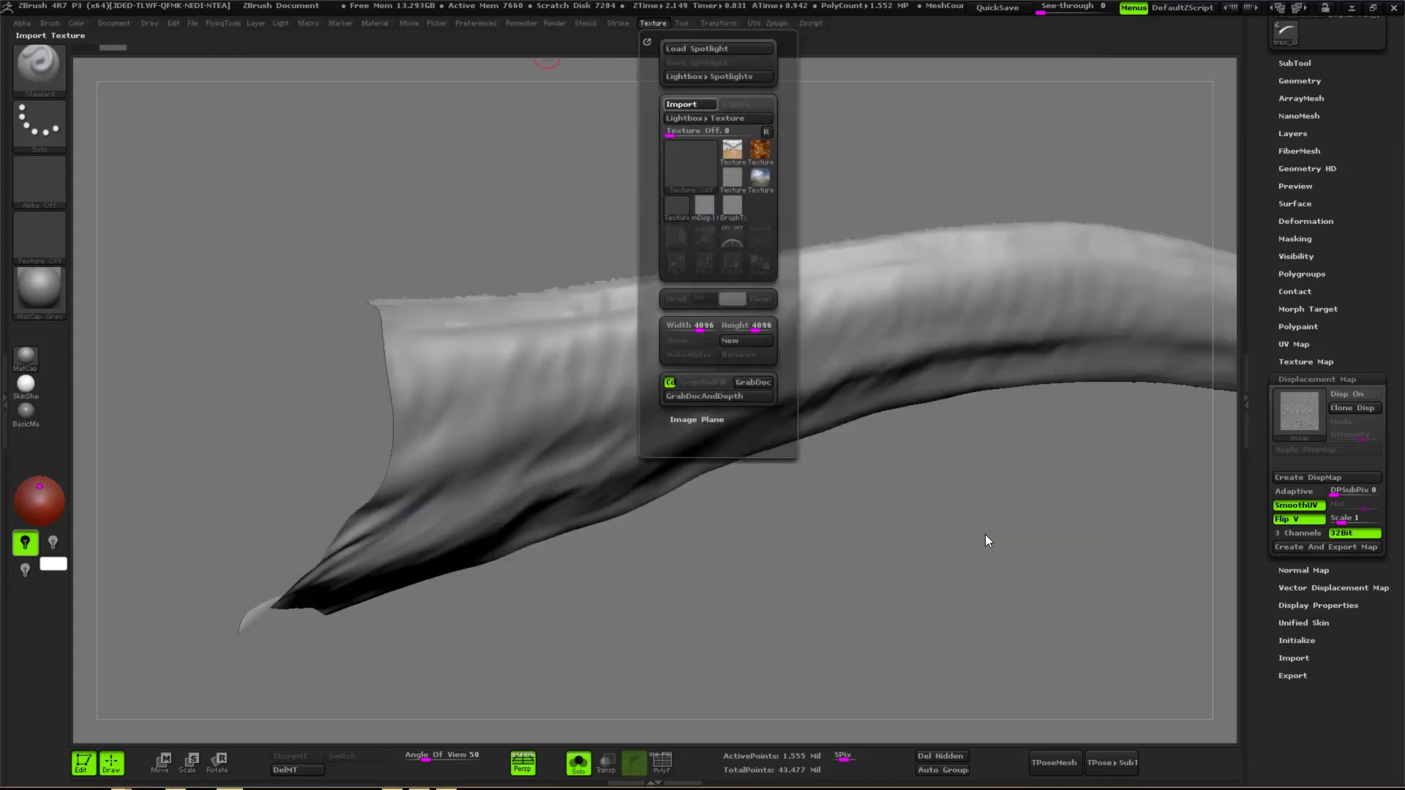
# - Flip the mDisp.1006 texture vertically and convert it to an alpha
pyautogui.click(653, 24)
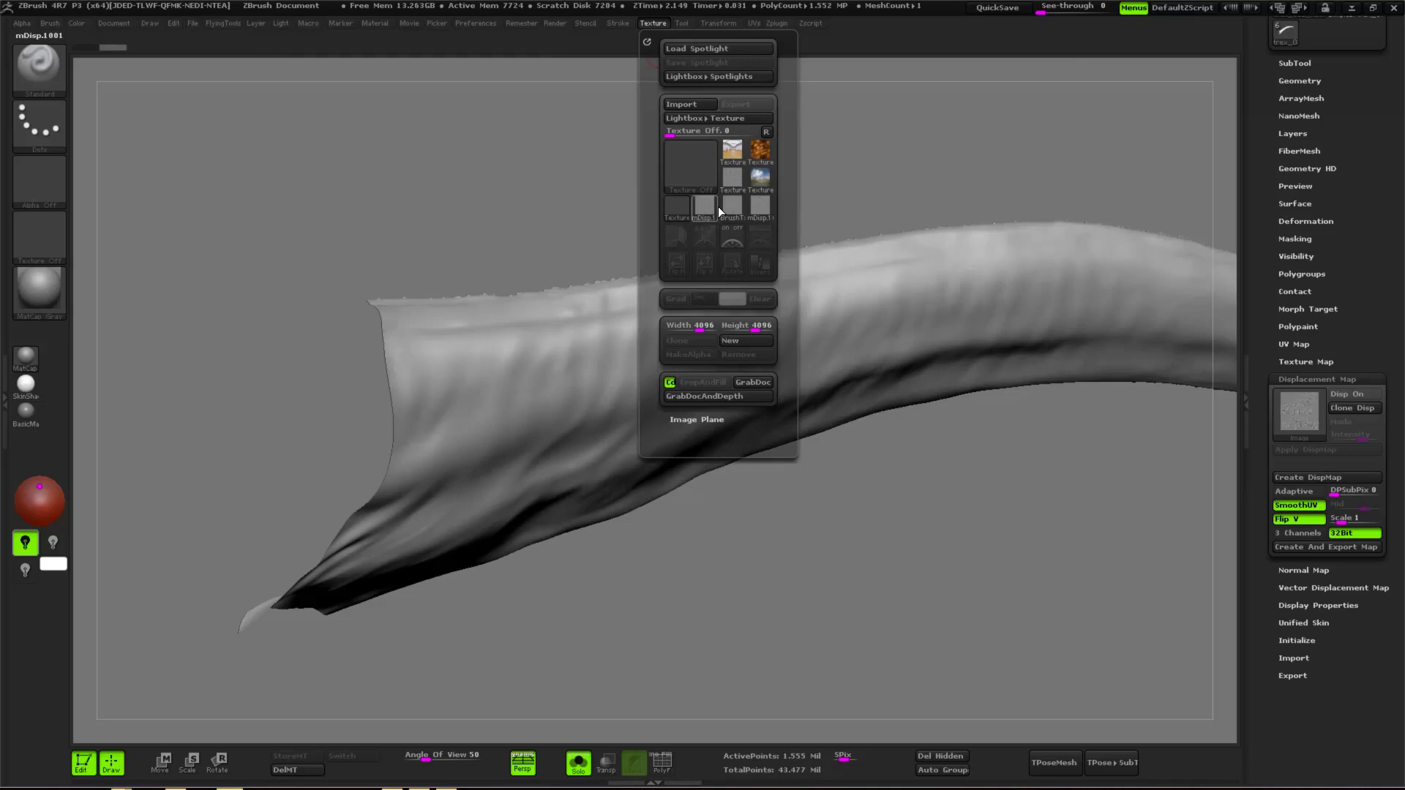
pyautogui.moveTo(754, 205)
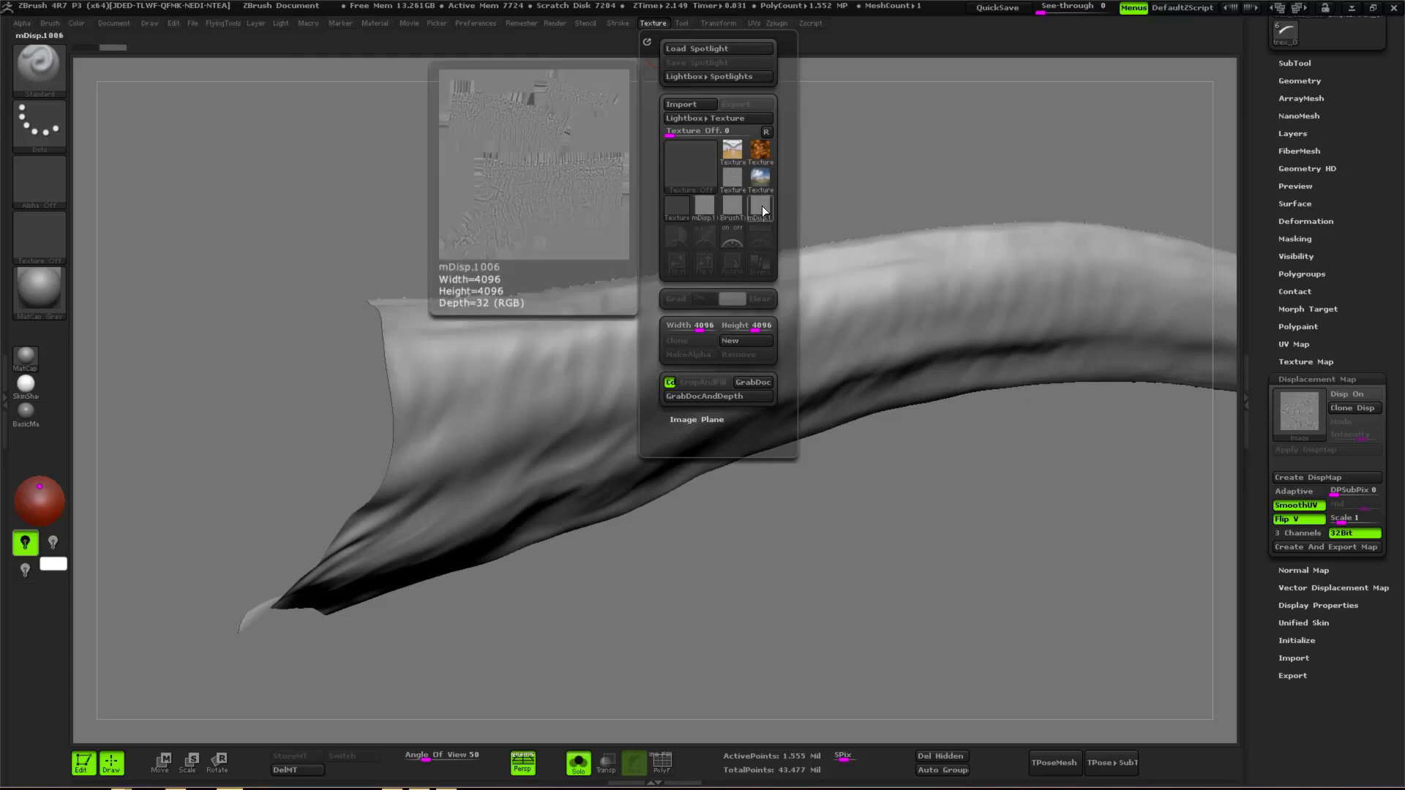
pyautogui.click(762, 205)
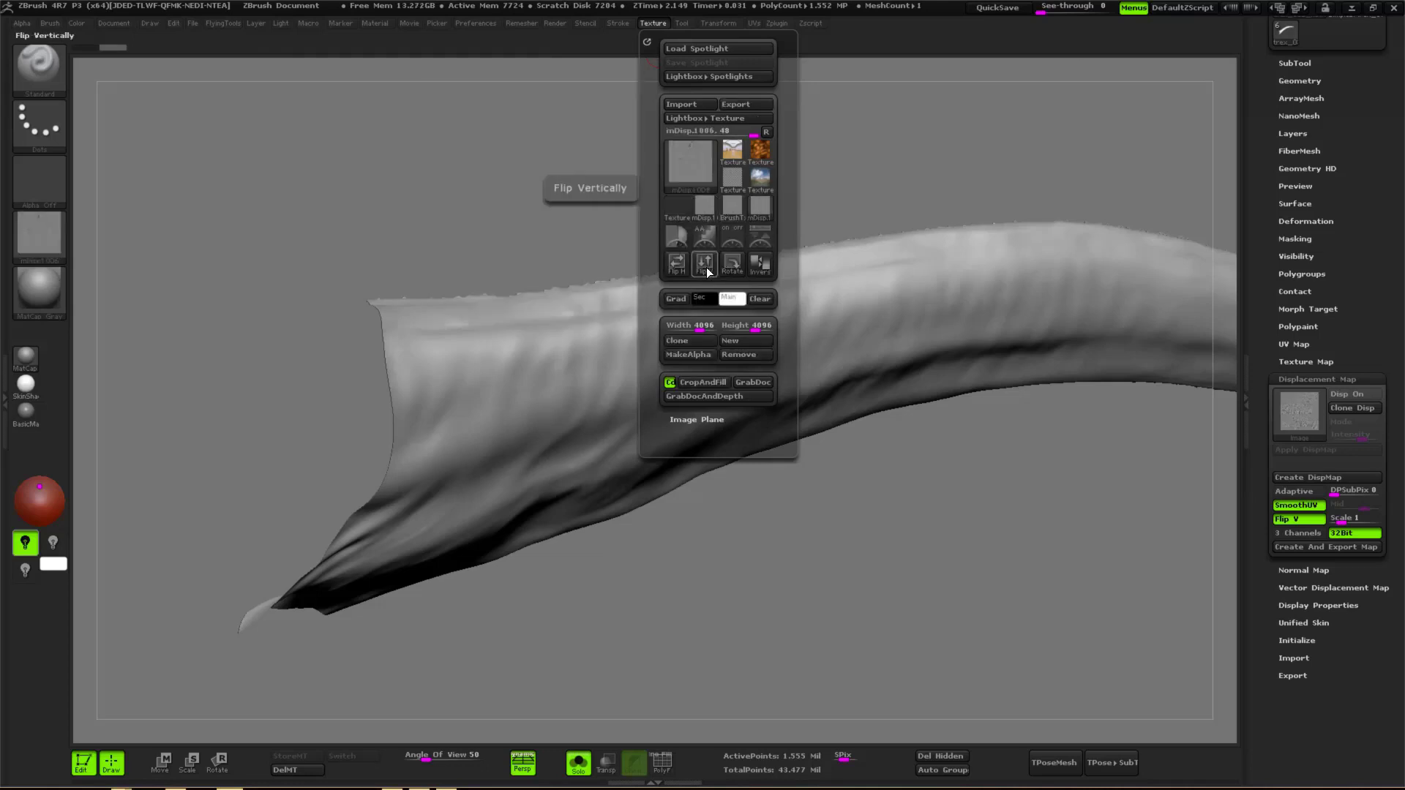
pyautogui.click(701, 358)
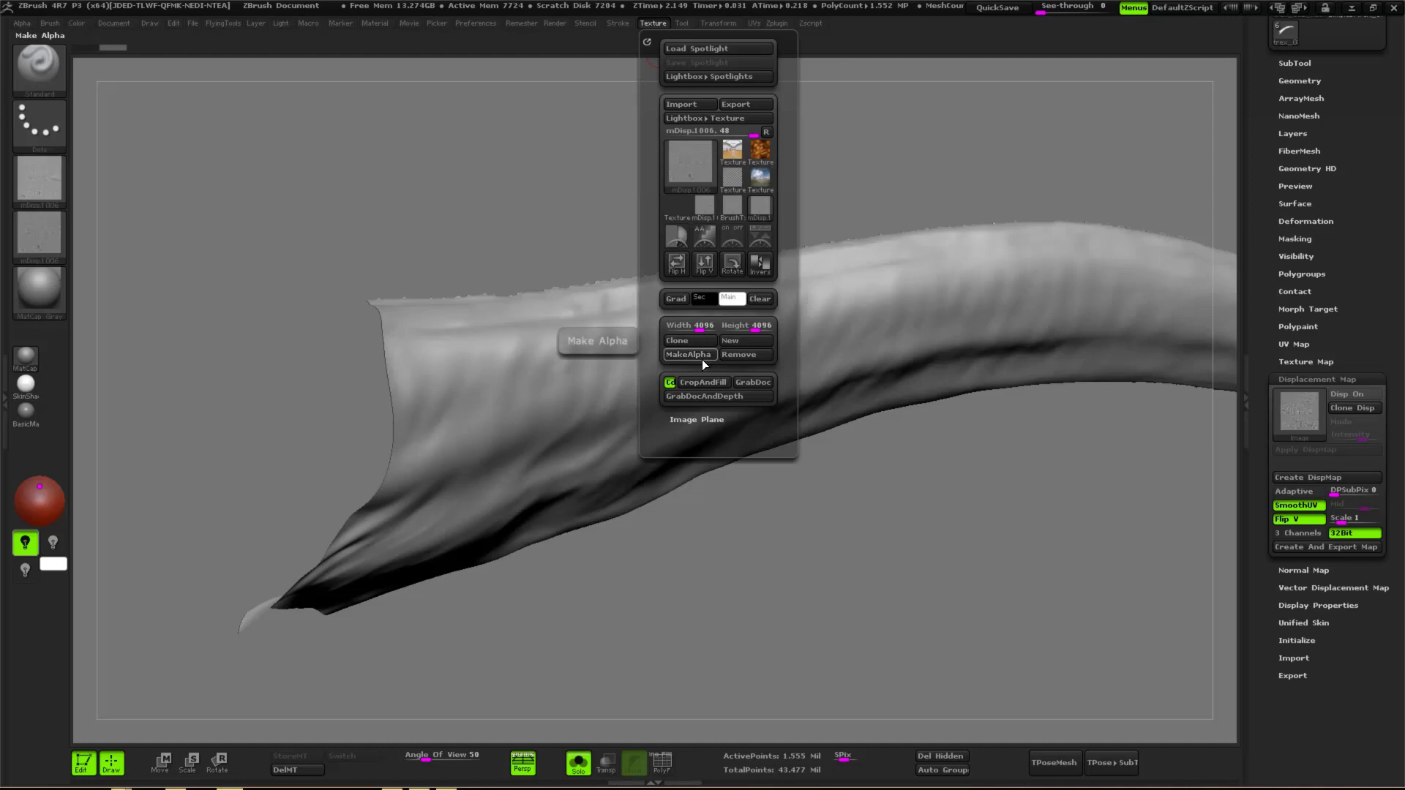
# - Assign the mDisp.1006 alpha as the displacement map of the isolated tail half and apply it to the geometry
pyautogui.click(1300, 411)
pyautogui.click(1006, 423)
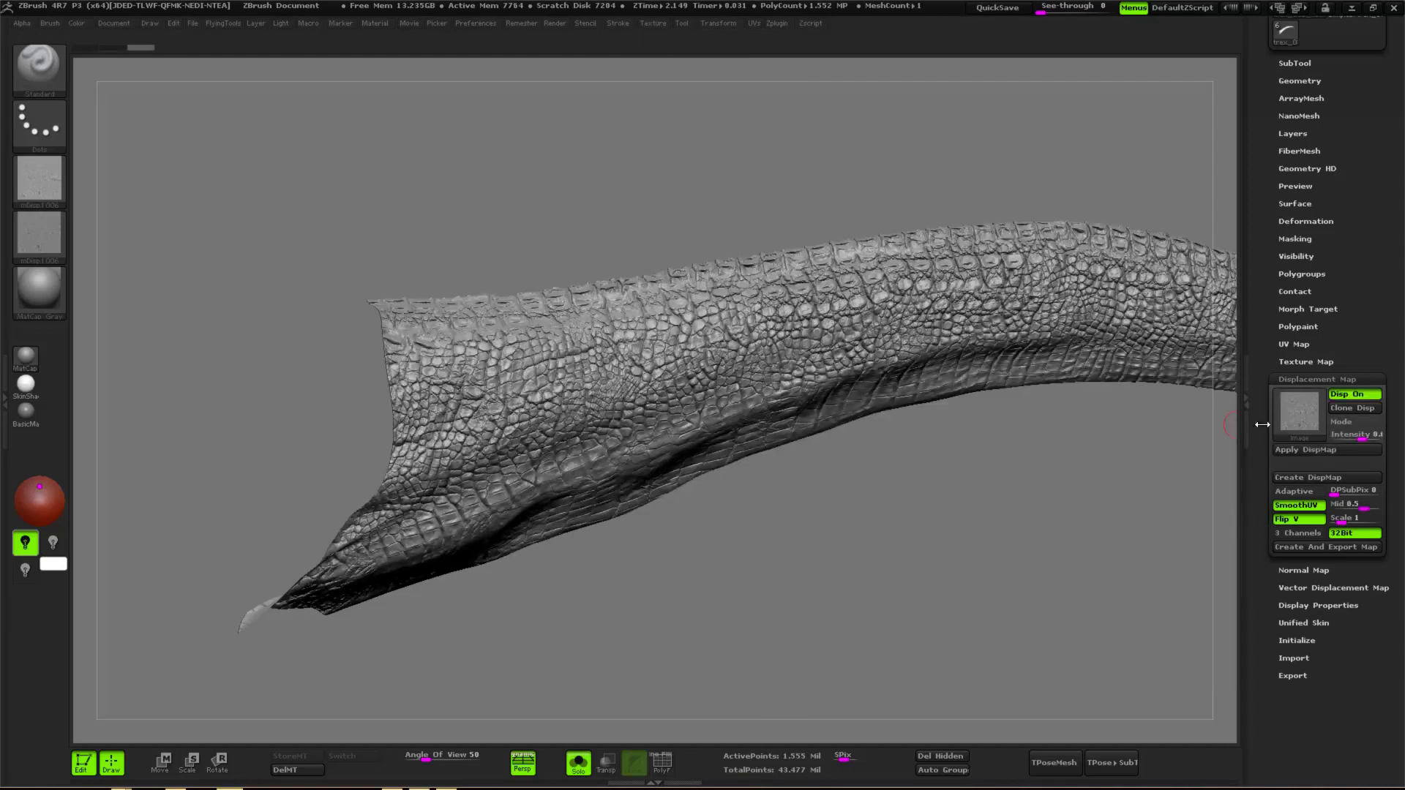
pyautogui.click(1359, 435)
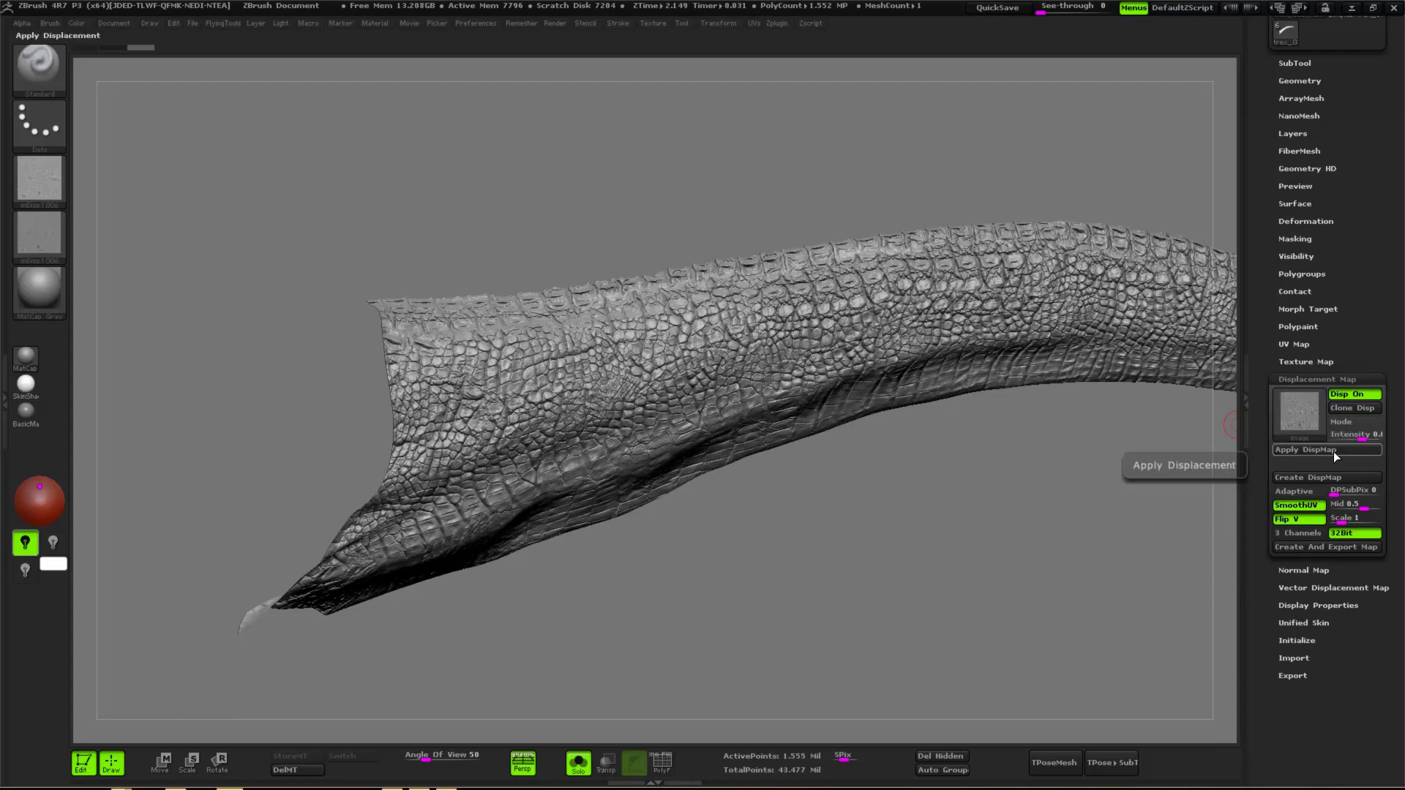
pyautogui.click(1333, 450)
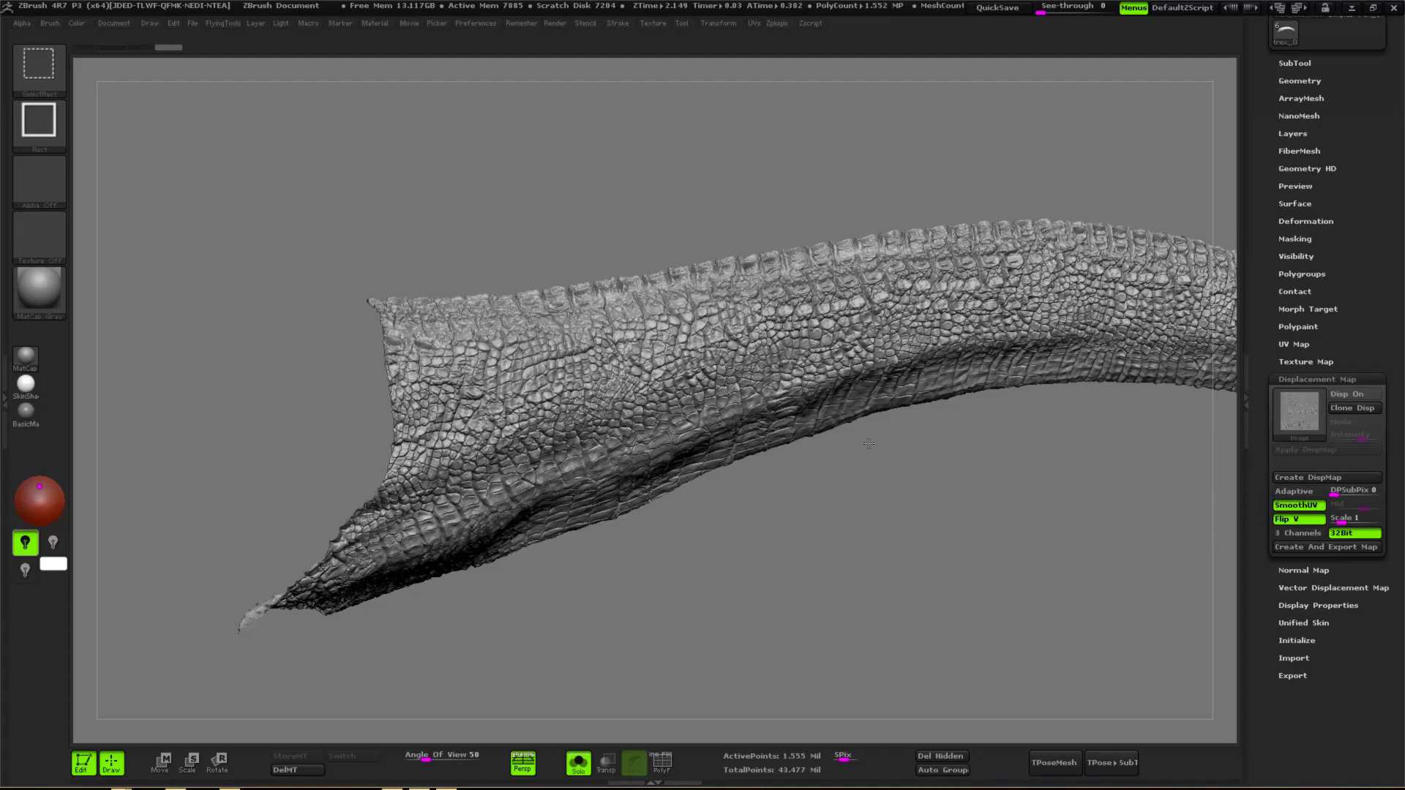
# - Show the full T-rex with both tail halves displaced and check the memory load in Task Manager
pyautogui.hotkey('ctrl', 'shift', 'Escape')
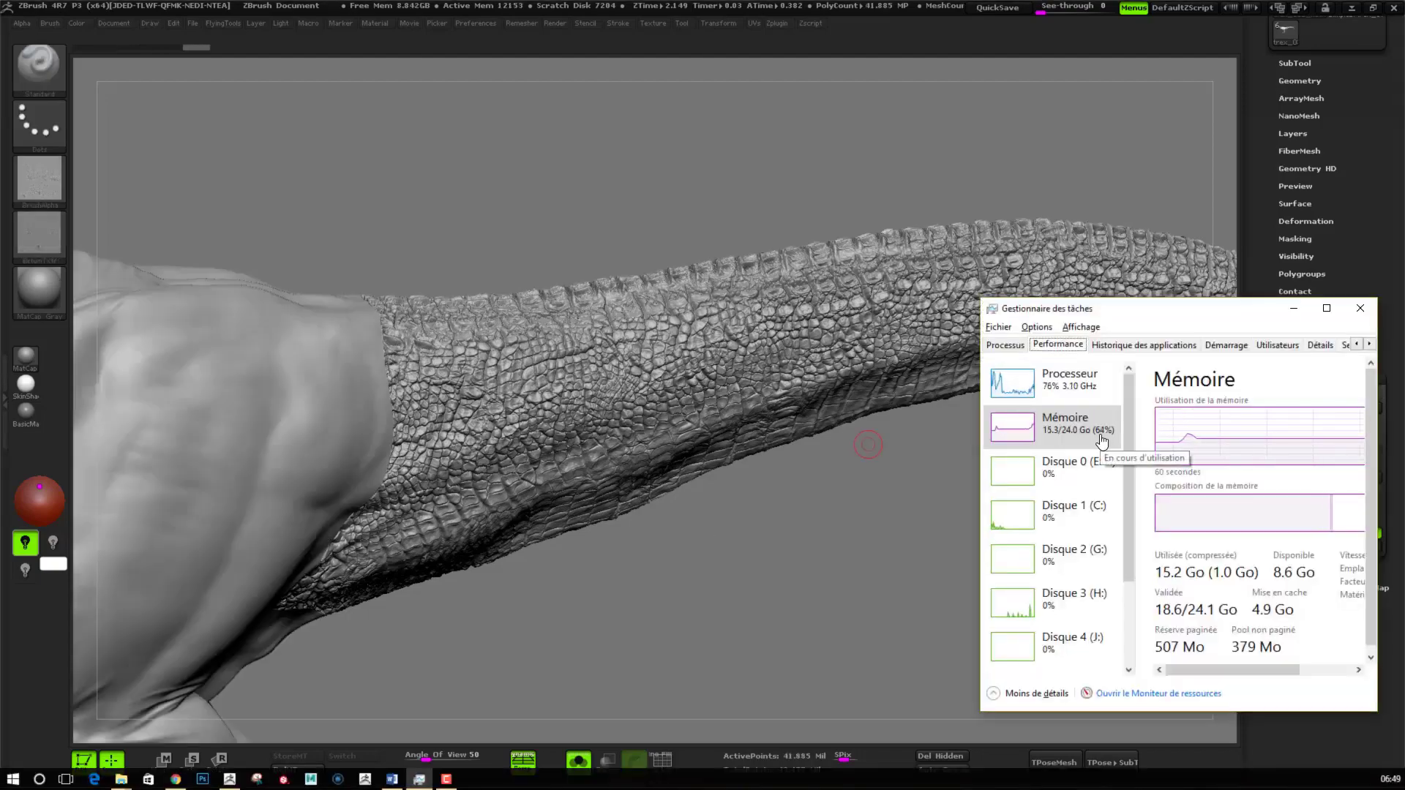
pyautogui.moveTo(856, 560); pyautogui.dragTo(689, 552)
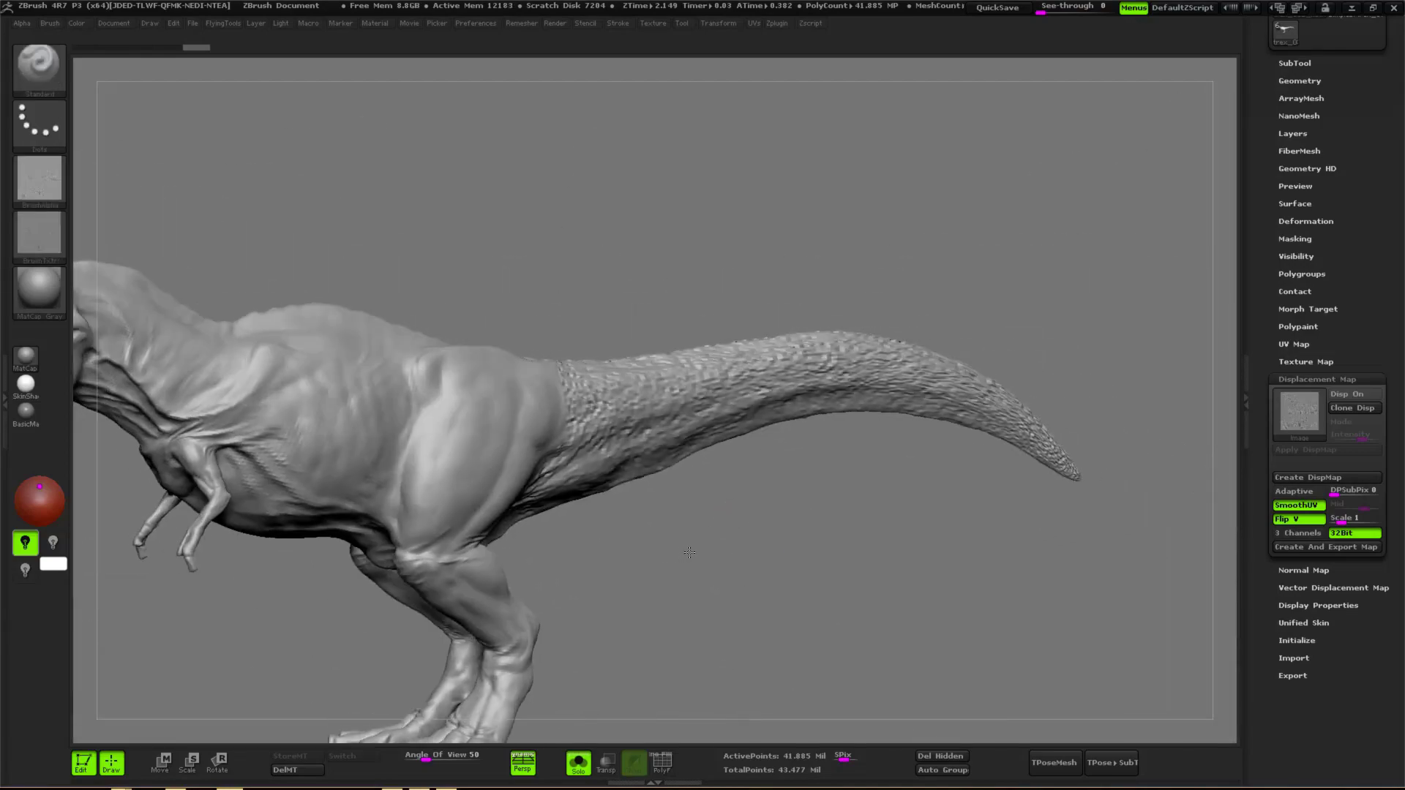
pyautogui.moveTo(752, 537)
pyautogui.keyDown('alt'); pyautogui.mouseDown(button='right')
pyautogui.moveTo(869, 464)
pyautogui.moveTo(796, 486)
pyautogui.mouseUp(button='right'); pyautogui.keyUp('alt')
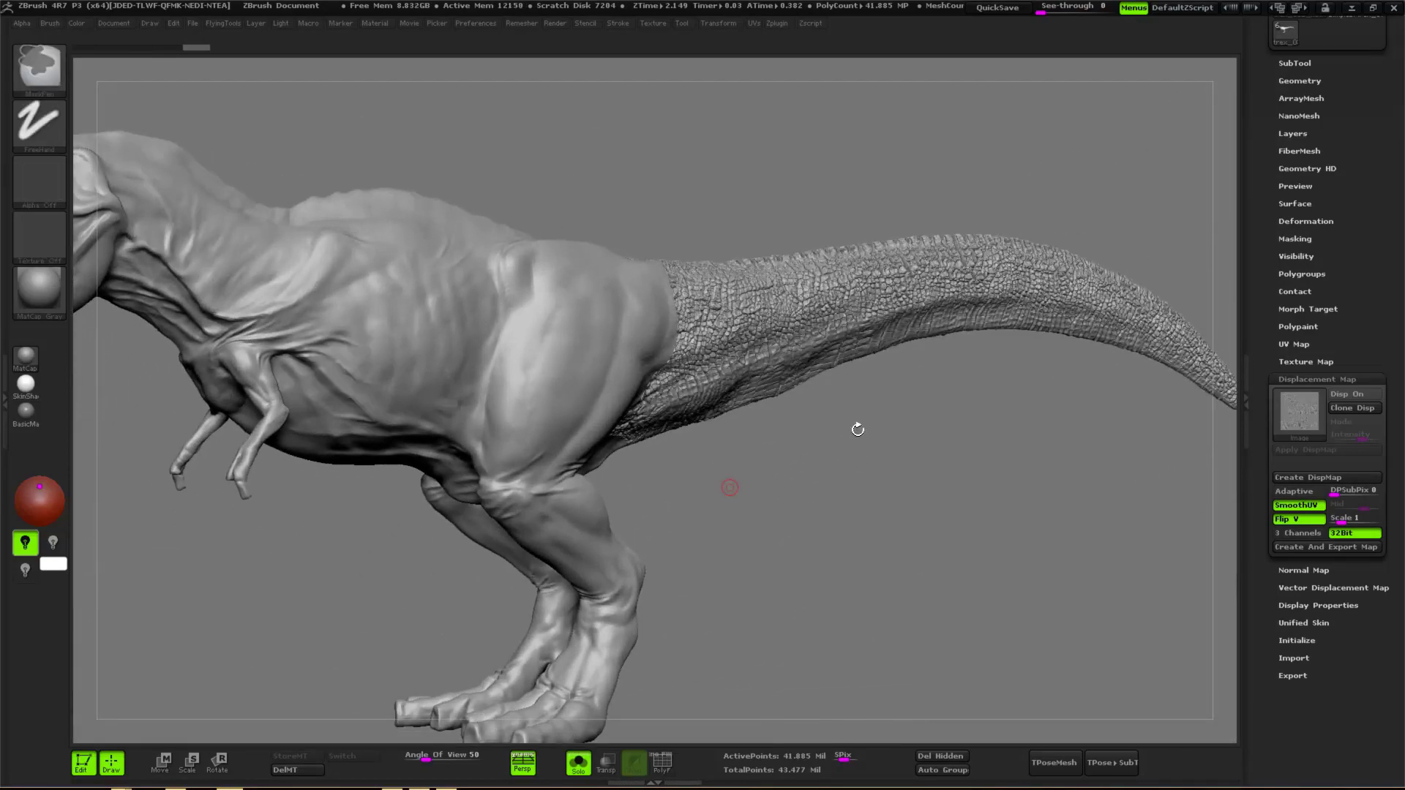
pyautogui.moveTo(857, 430)
pyautogui.mouseDown()
pyautogui.moveTo(889, 411)
pyautogui.moveTo(875, 464)
pyautogui.moveTo(809, 518)
pyautogui.moveTo(803, 489)
pyautogui.mouseUp()
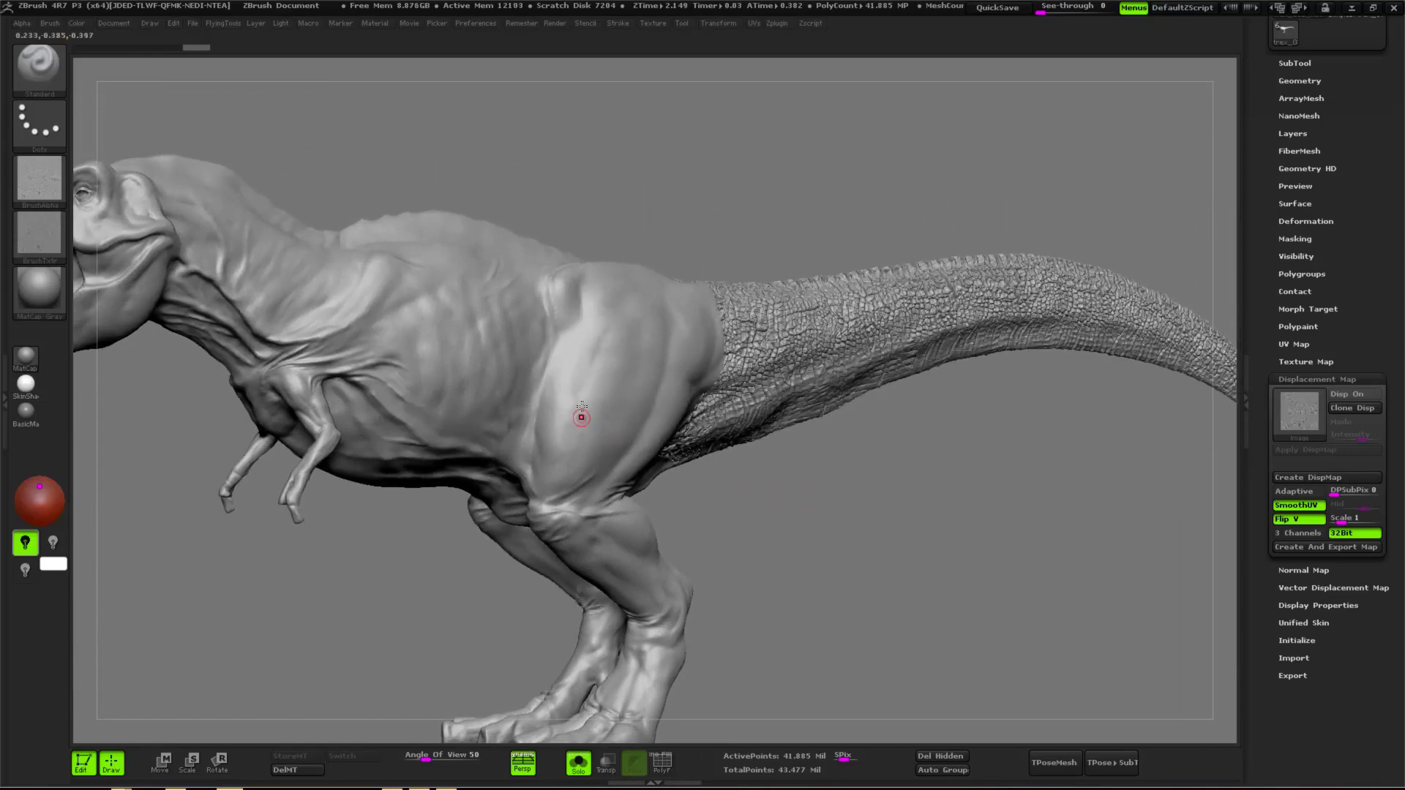
# - Isolate the torso and thigh polygroup in front of the tail and check the memory usage in Task Manager
pyautogui.hotkey('ctrl', 'shift')
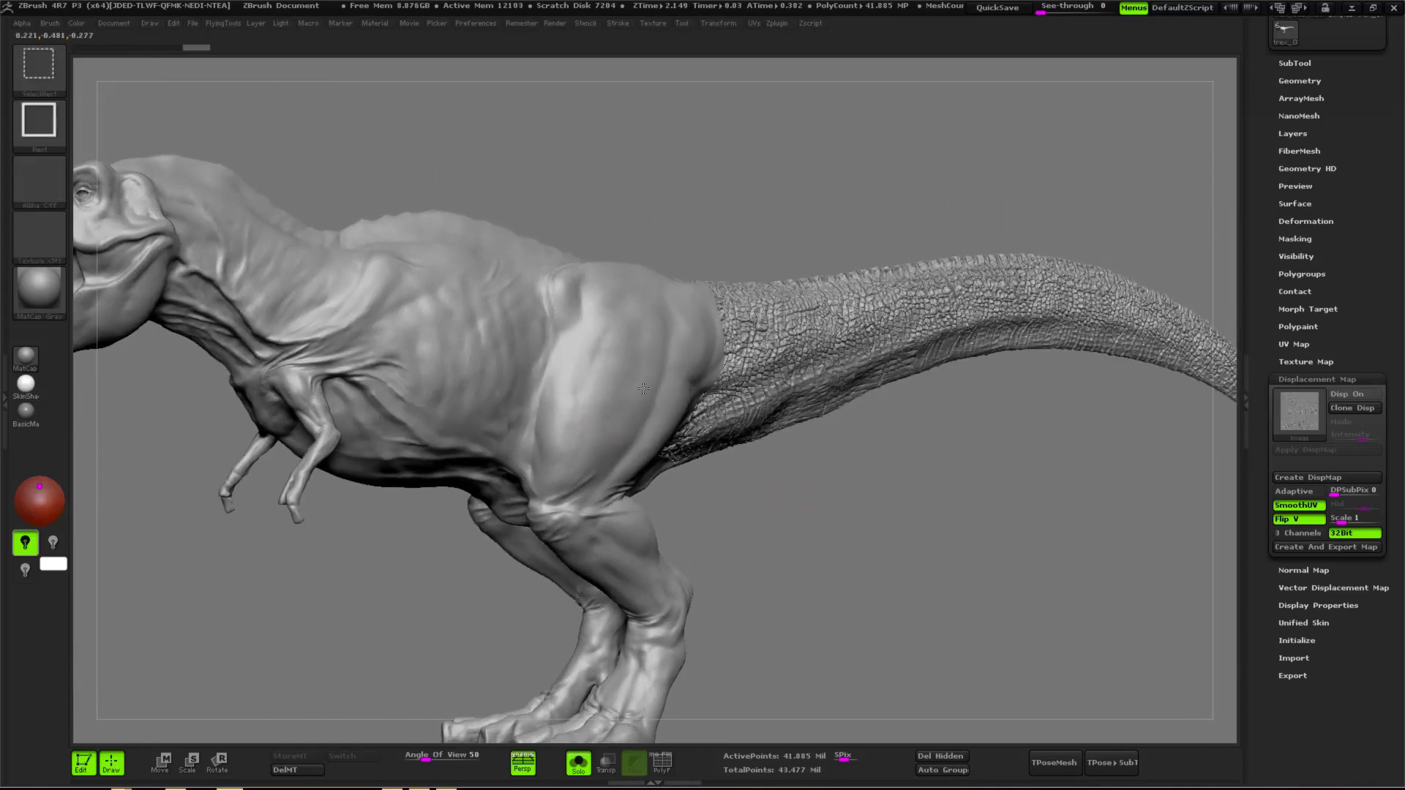
pyautogui.keyDown('ctrl'); pyautogui.keyDown('shift'); pyautogui.click(775, 540); pyautogui.keyUp('shift'); pyautogui.keyUp('ctrl')
pyautogui.hotkey('ctrl', 'shift', 'Escape')
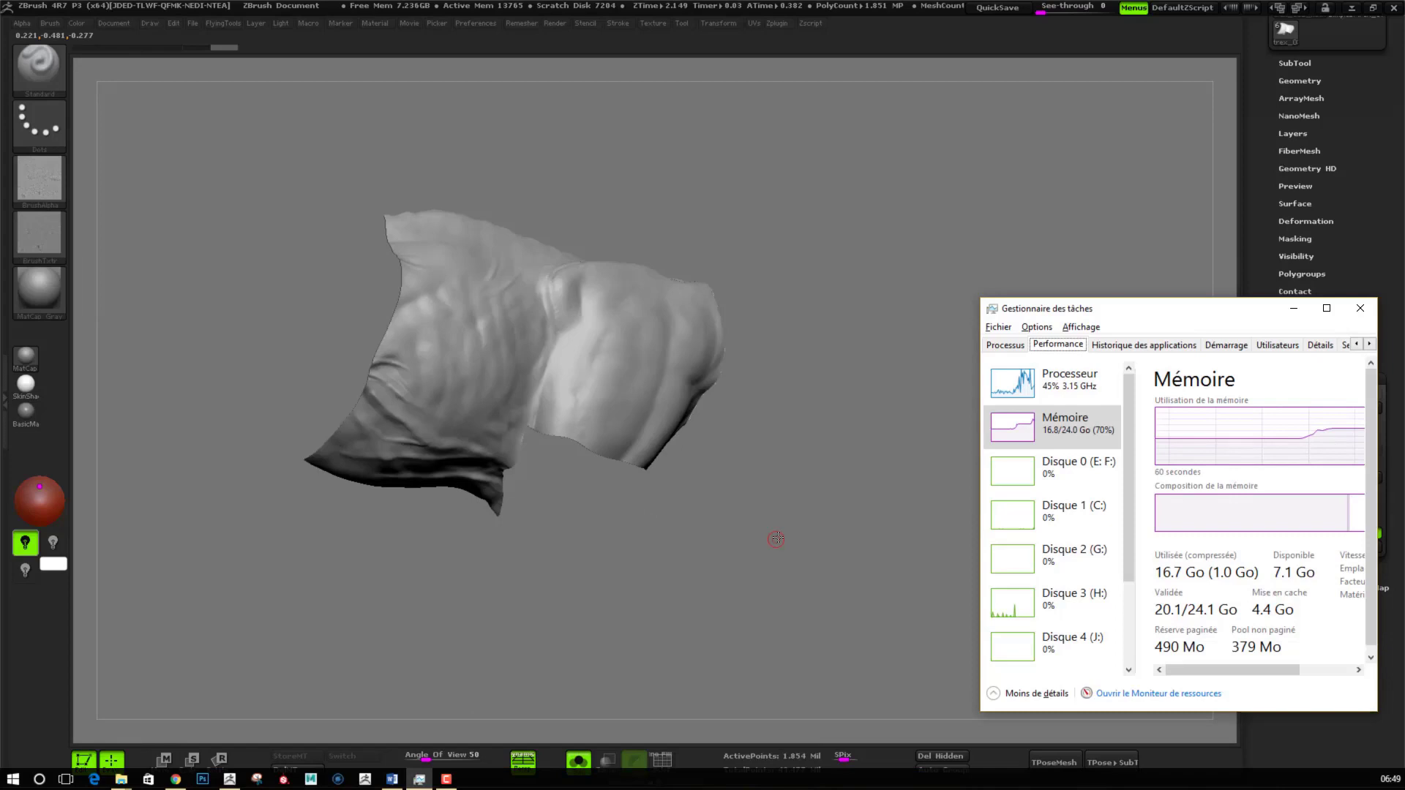
pyautogui.click(644, 561)
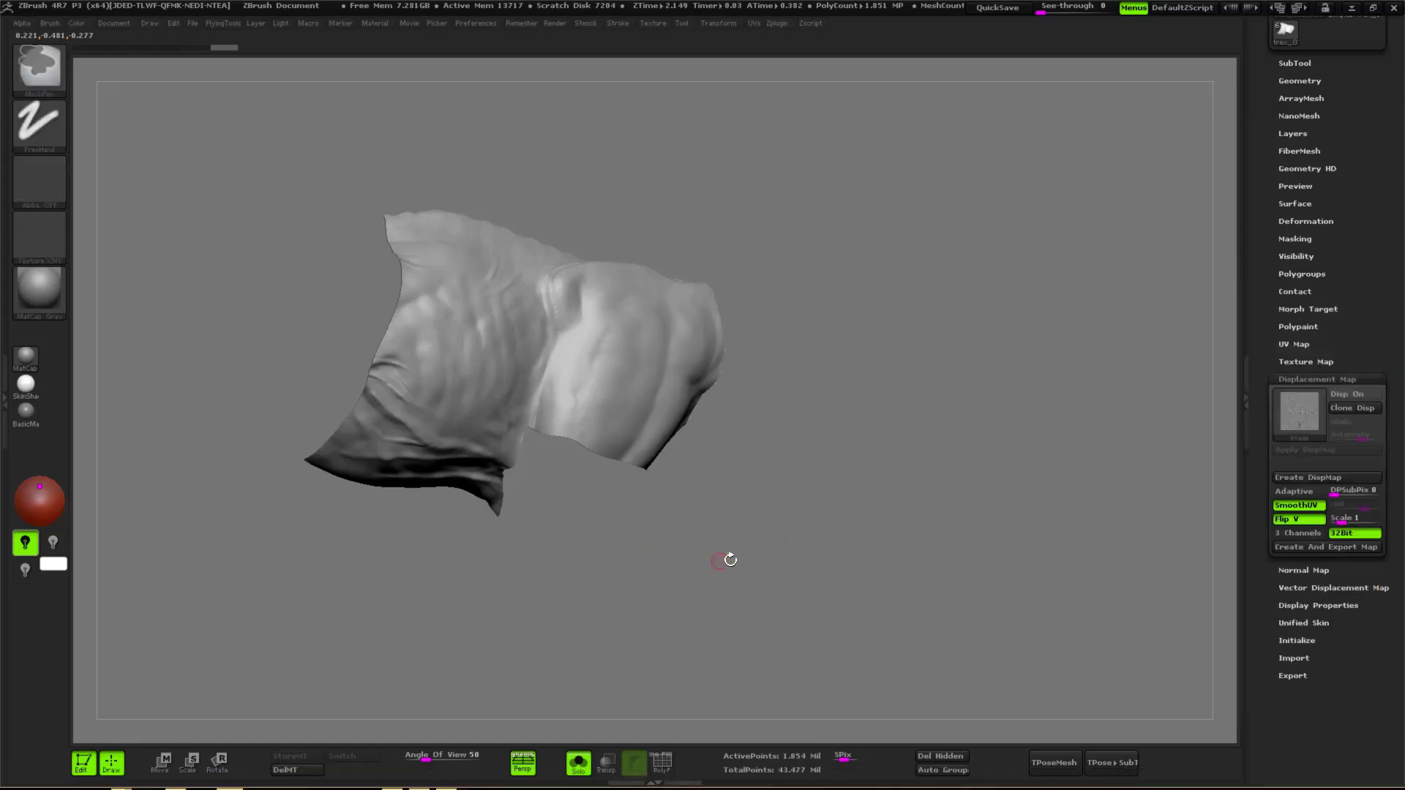
pyautogui.moveTo(715, 568); pyautogui.dragTo(909, 267)
# - Import mDisp.1015.tif from the mDisp\002 folder into the texture library
pyautogui.click(653, 23)
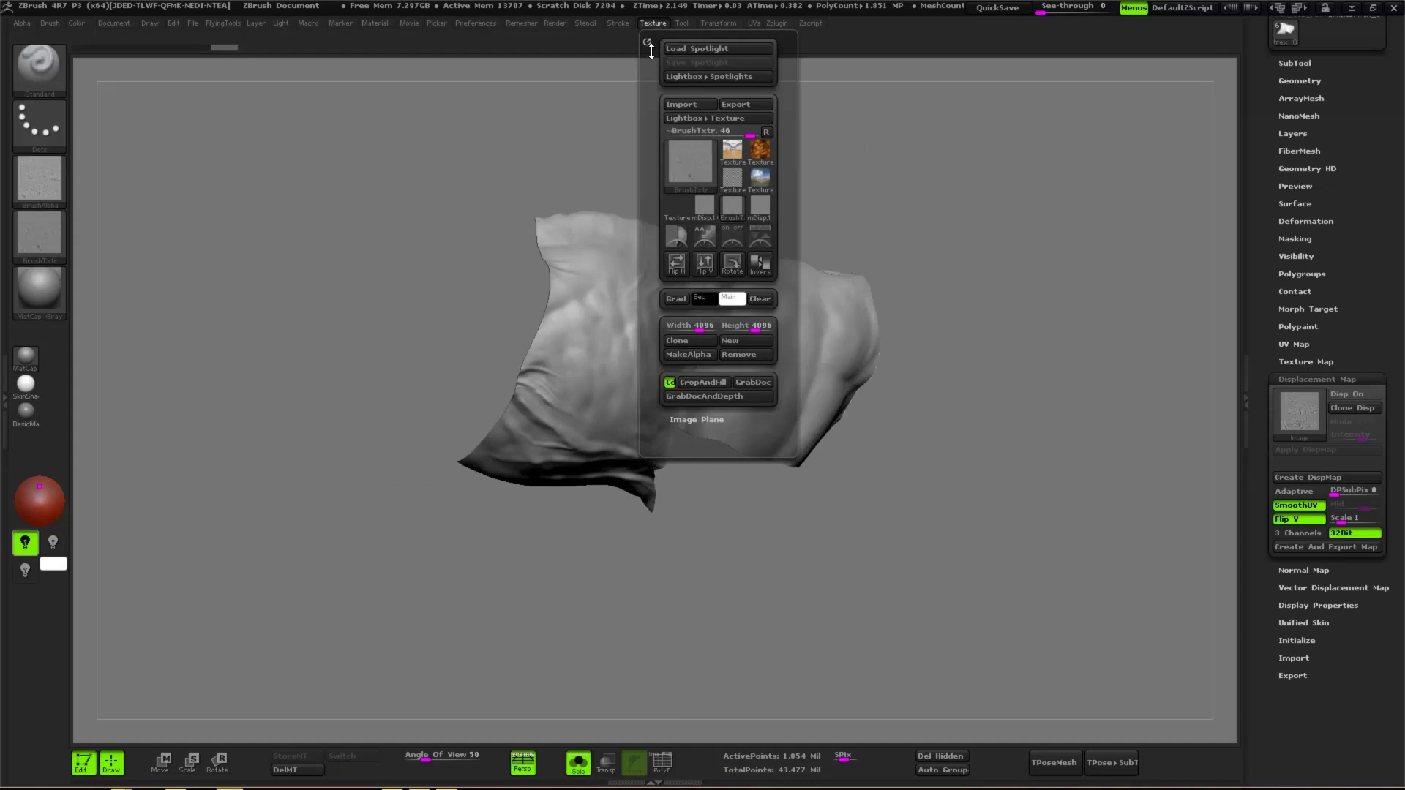
pyautogui.click(688, 104)
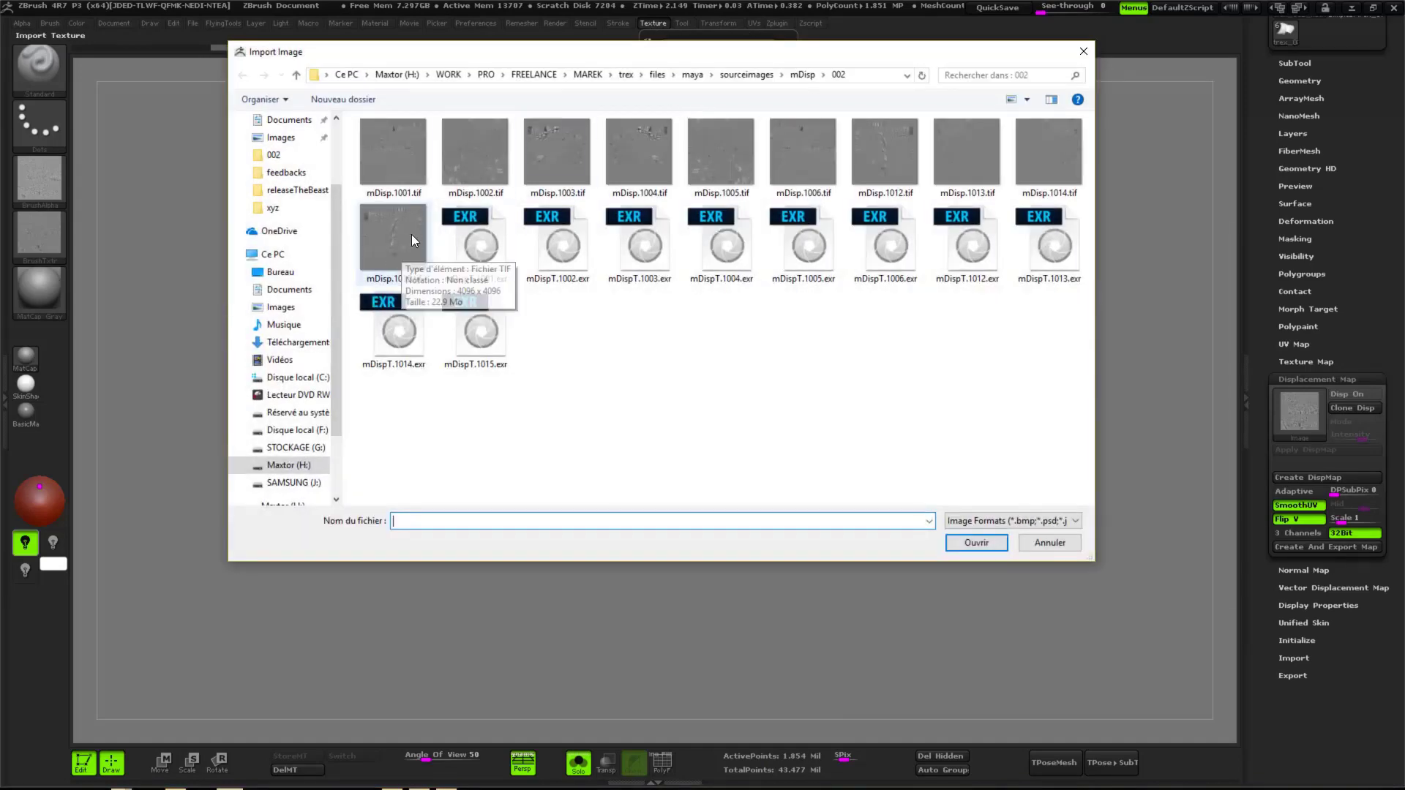
pyautogui.click(408, 230)
pyautogui.click(981, 543)
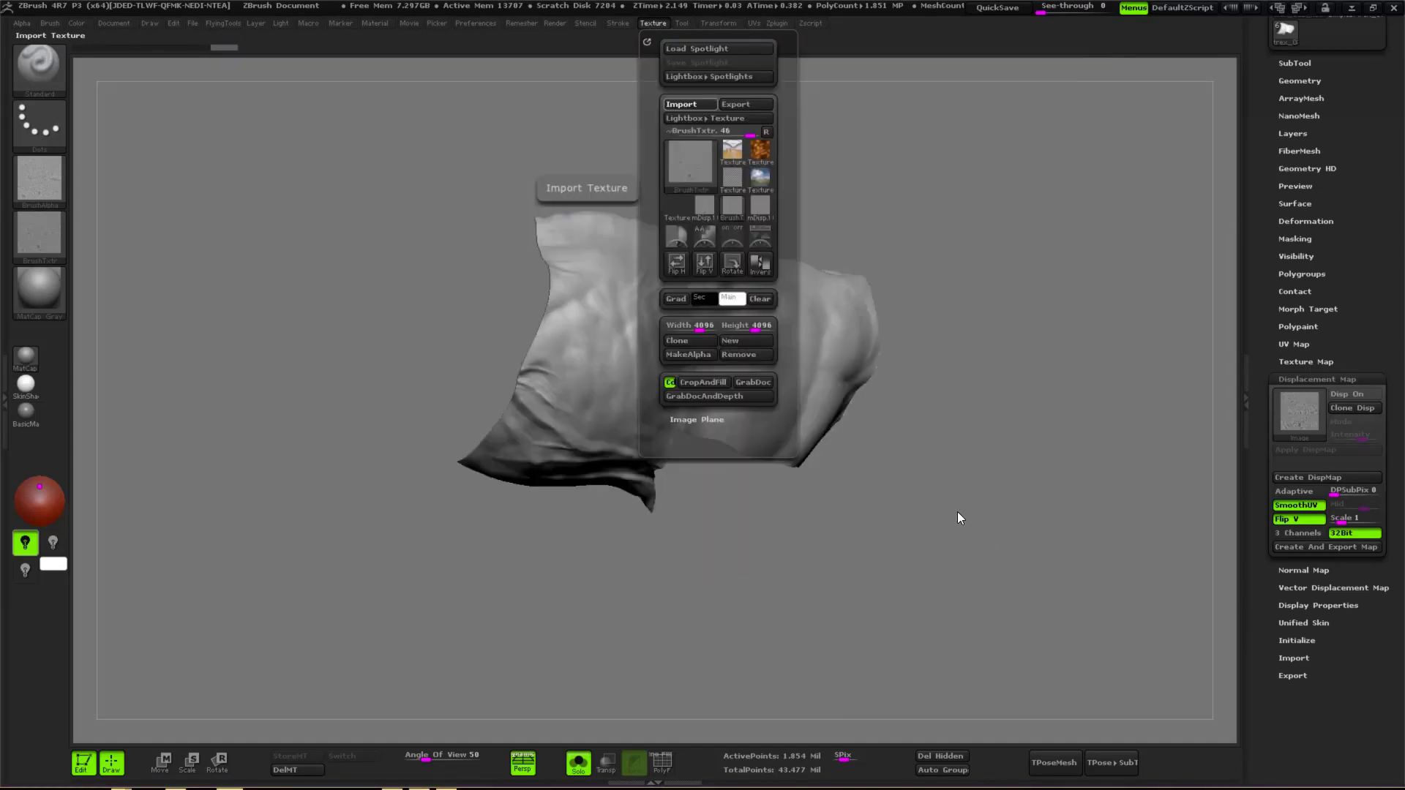
# - Flip the mDisp.1015 texture vertically and convert it to an alpha
pyautogui.click(661, 24)
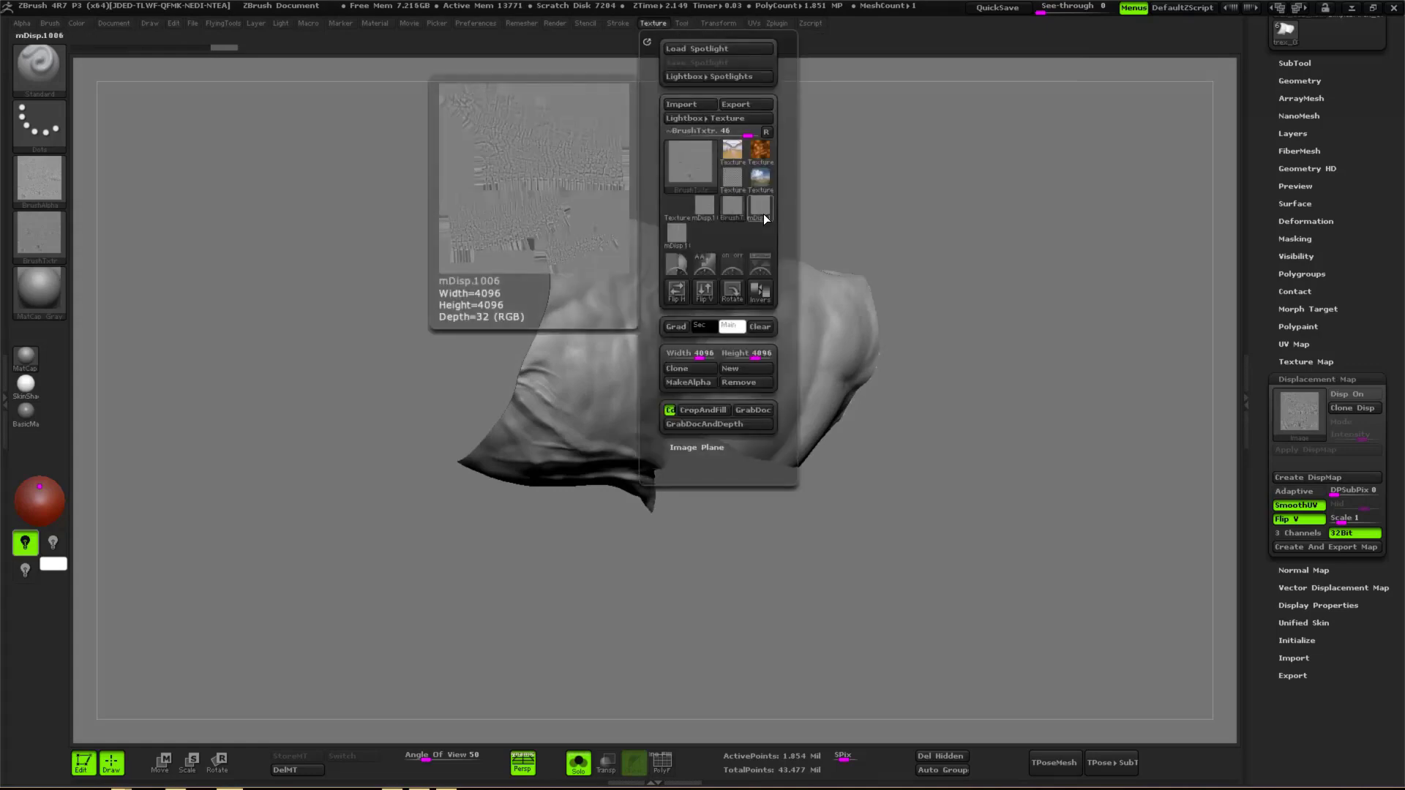
pyautogui.click(675, 237)
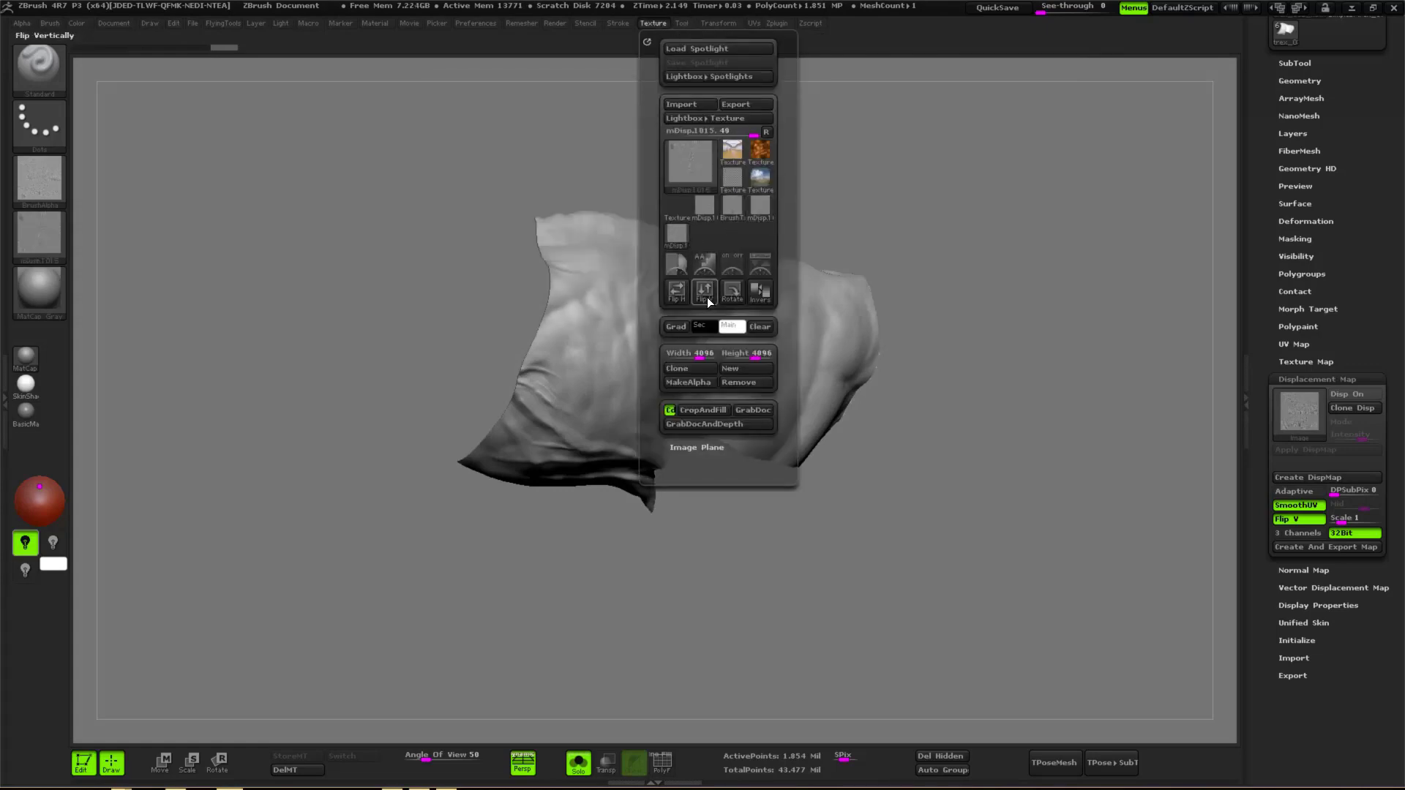
pyautogui.click(687, 384)
# - Assign the mDisp.1015 alpha as the displacement map of the torso and thigh section and apply it to the geometry
pyautogui.click(1301, 413)
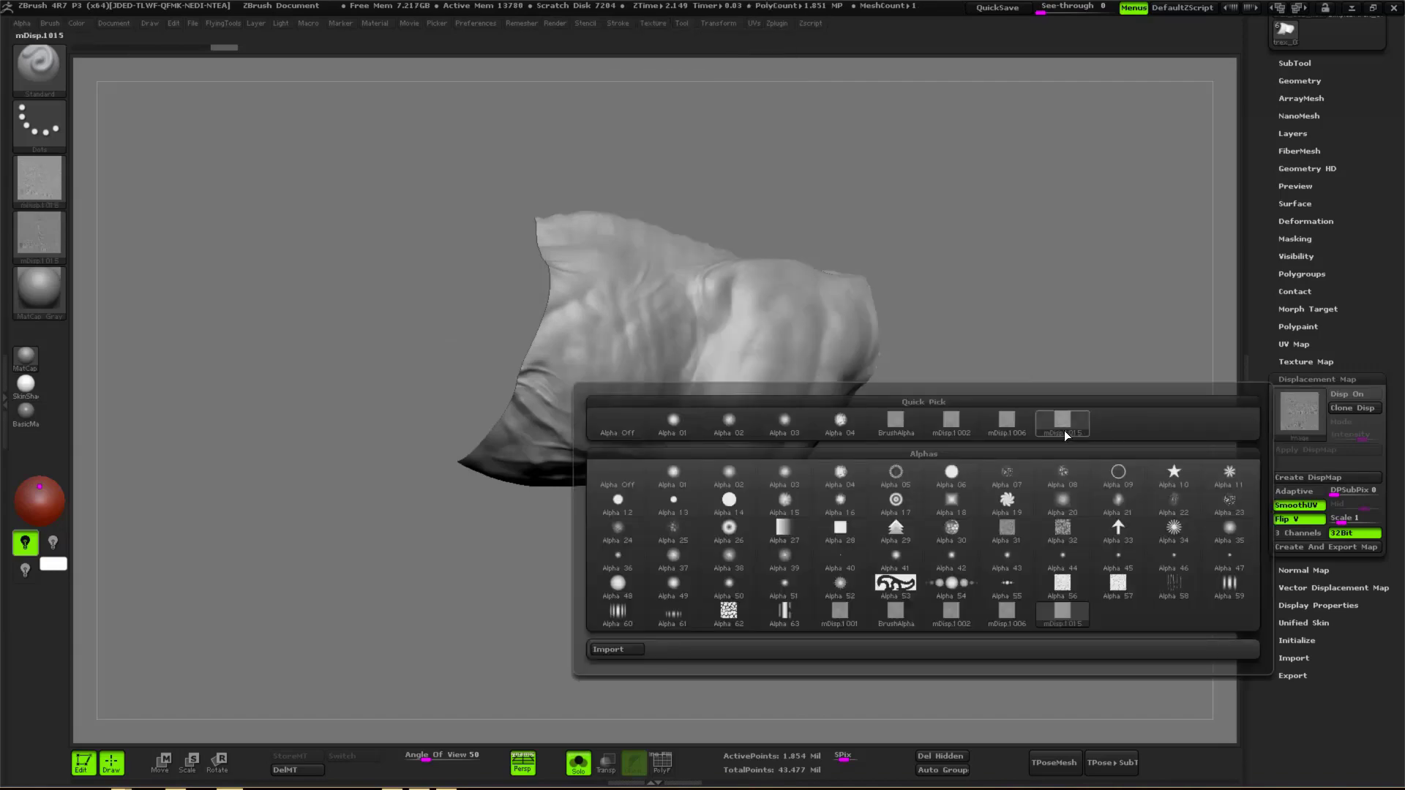
pyautogui.click(1064, 430)
pyautogui.moveTo(803, 507)
pyautogui.keyDown('ctrl'); pyautogui.mouseDown(button='right')
pyautogui.moveTo(813, 613)
pyautogui.moveTo(1048, 574)
pyautogui.mouseUp(button='right'); pyautogui.keyUp('ctrl')
pyautogui.click(1315, 451)
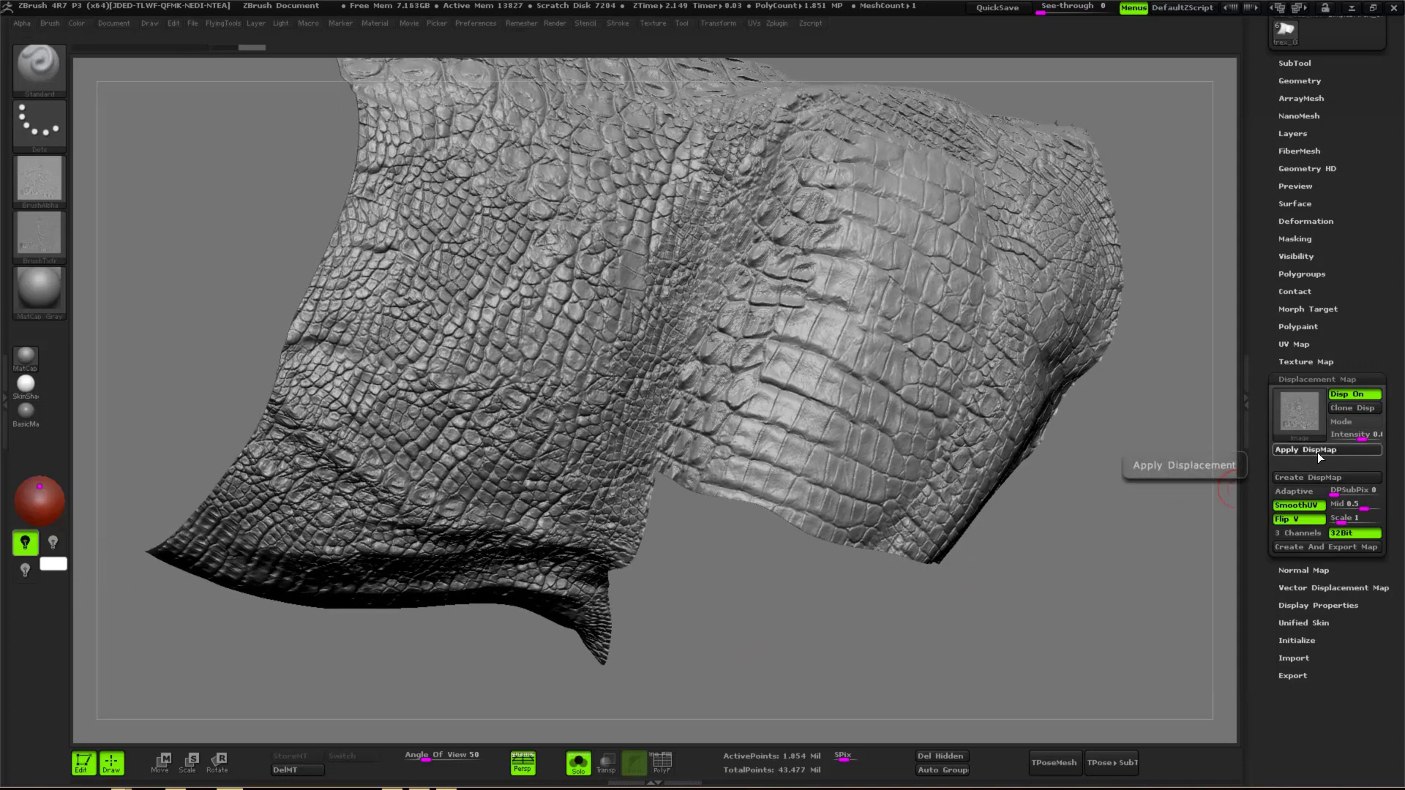
pyautogui.keyDown('ctrl'); pyautogui.moveTo(815, 600); pyautogui.dragTo(785, 564, button='right'); pyautogui.keyUp('ctrl')
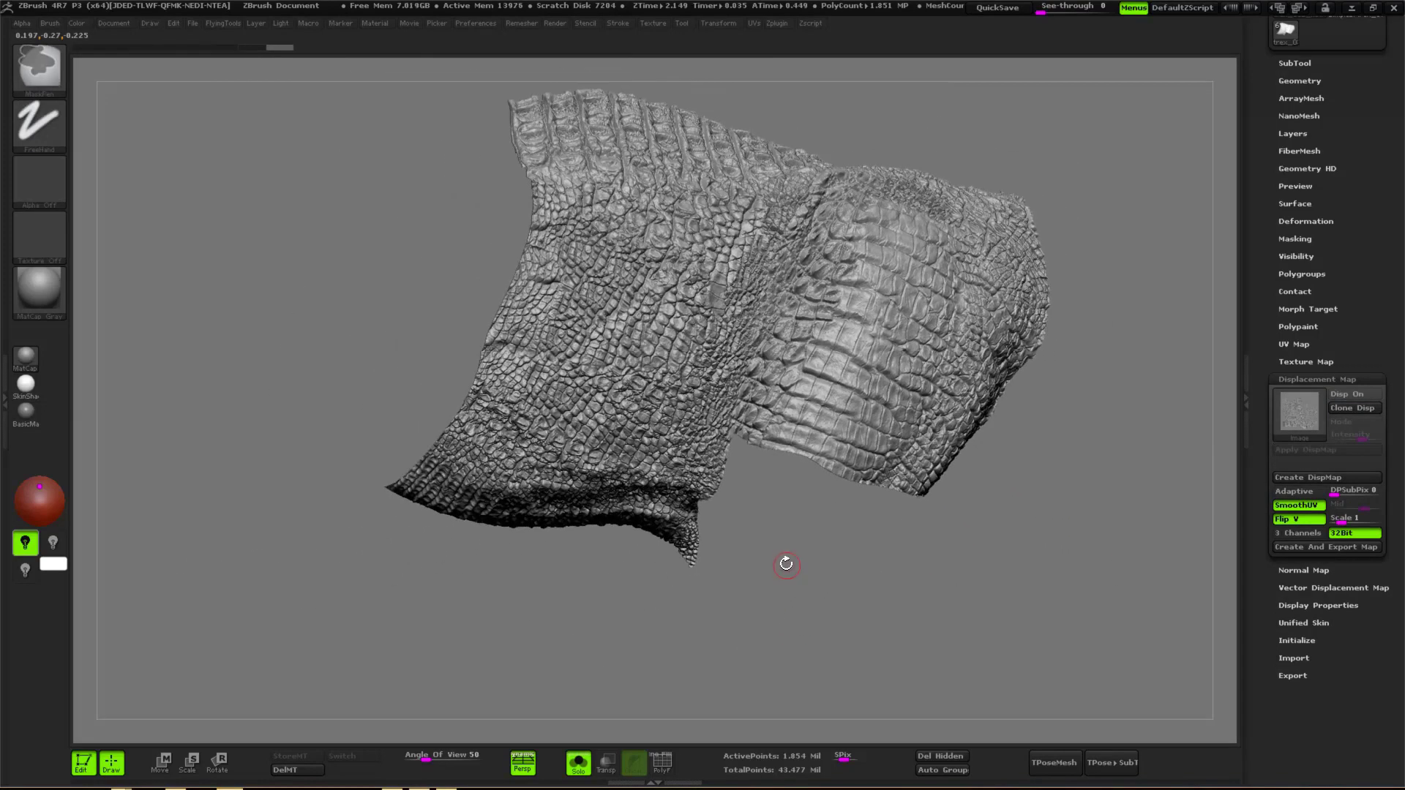
# - Check the memory usage in Task Manager with only the displaced torso and thigh section visible
pyautogui.press('Tab')
pyautogui.hotkey('ctrl', 'shift', 'Escape')
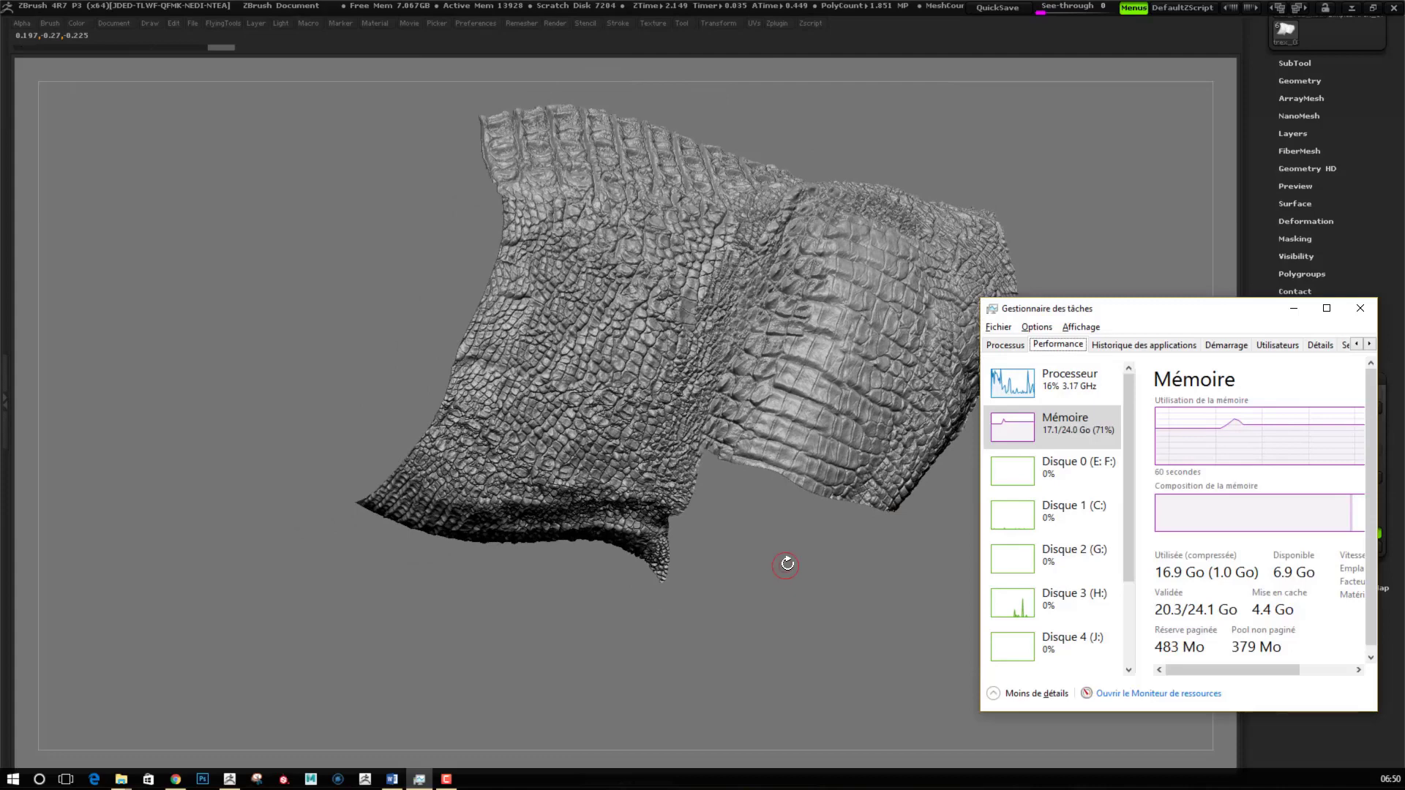
pyautogui.moveTo(841, 564); pyautogui.dragTo(864, 569)
pyautogui.press('Tab')
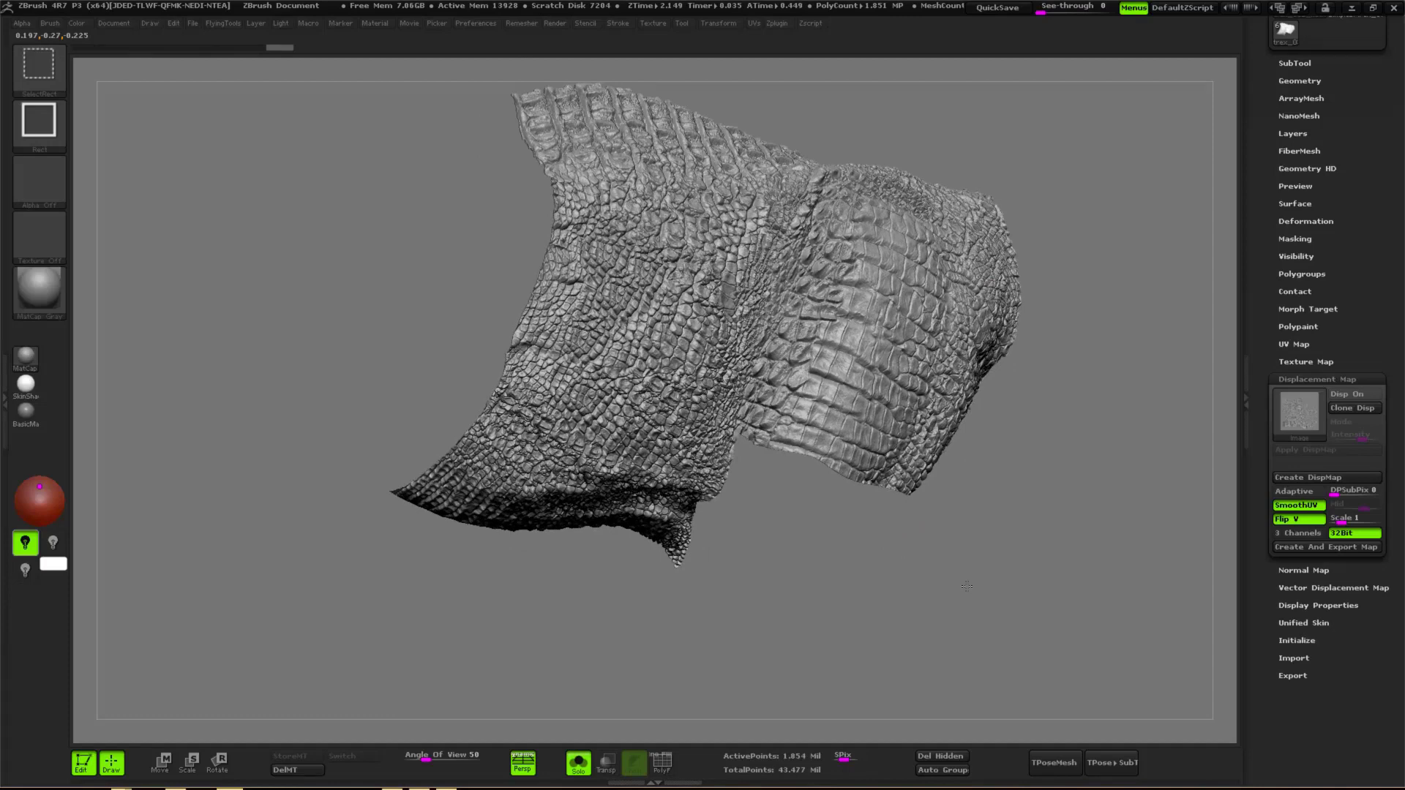
# - Unhide the whole T-rex and delete the tool's undo history, checking the memory usage in Task Manager
pyautogui.keyDown('ctrl'); pyautogui.keyDown('shift'); pyautogui.click(960, 534); pyautogui.keyUp('shift'); pyautogui.keyUp('ctrl')
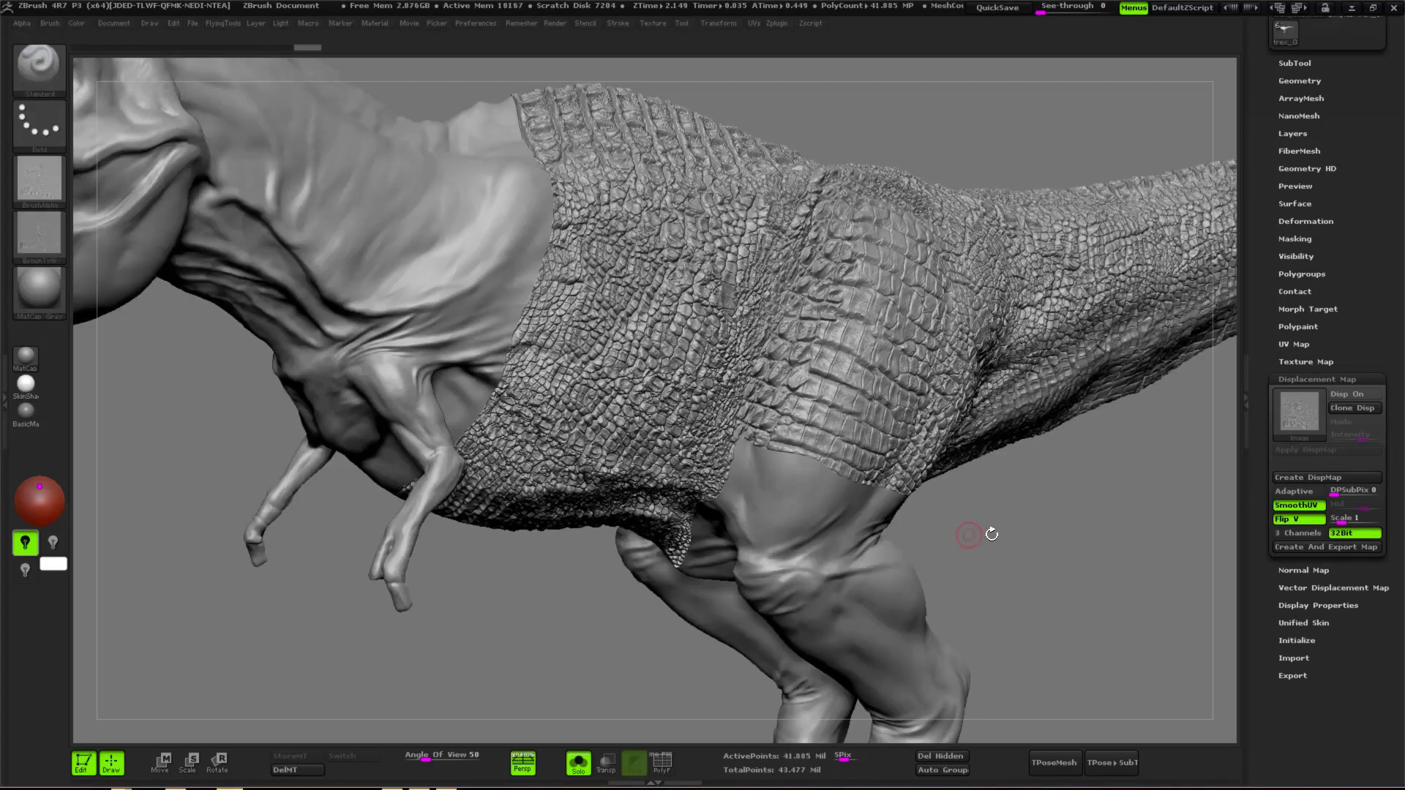
pyautogui.hotkey('ctrl', 'shift', 'Escape')
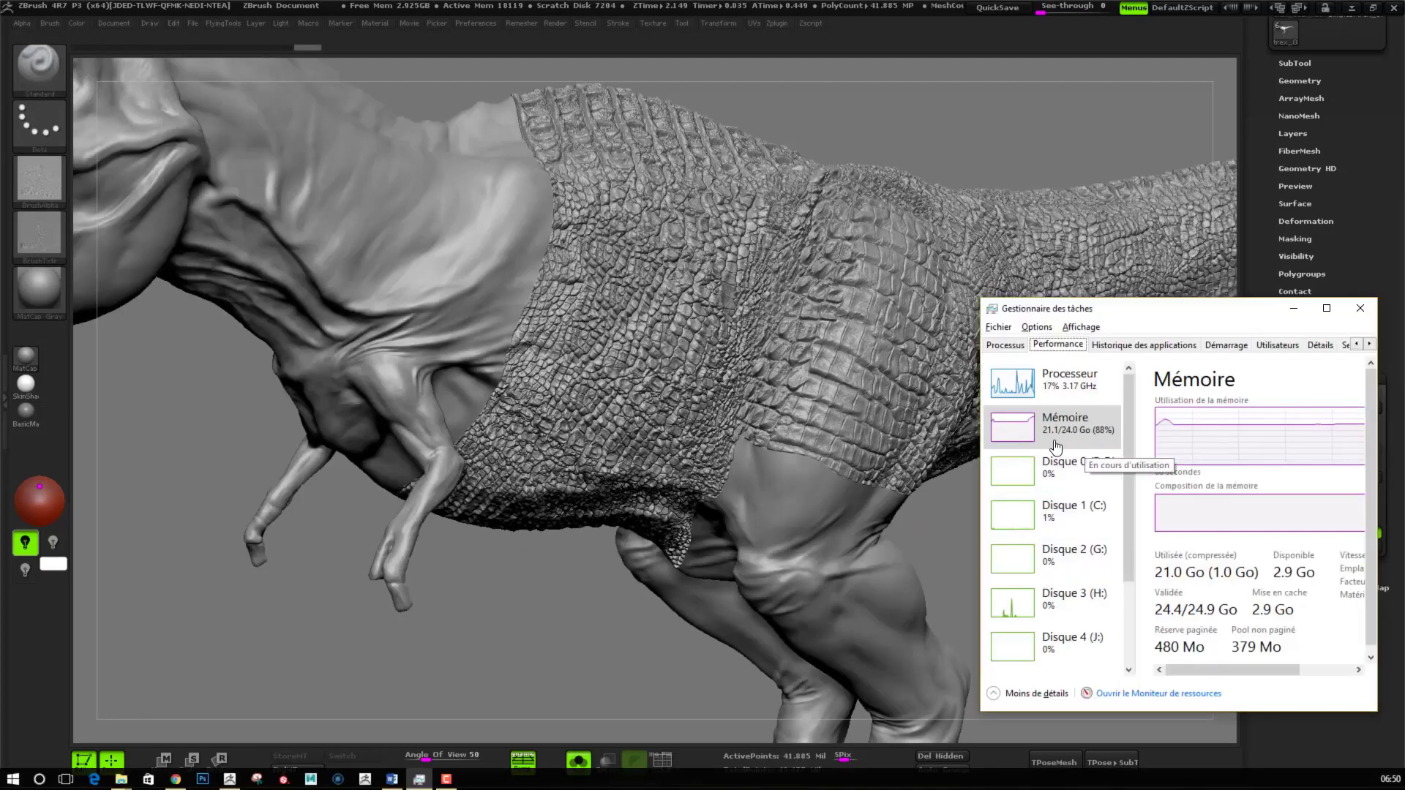
pyautogui.click(172, 22)
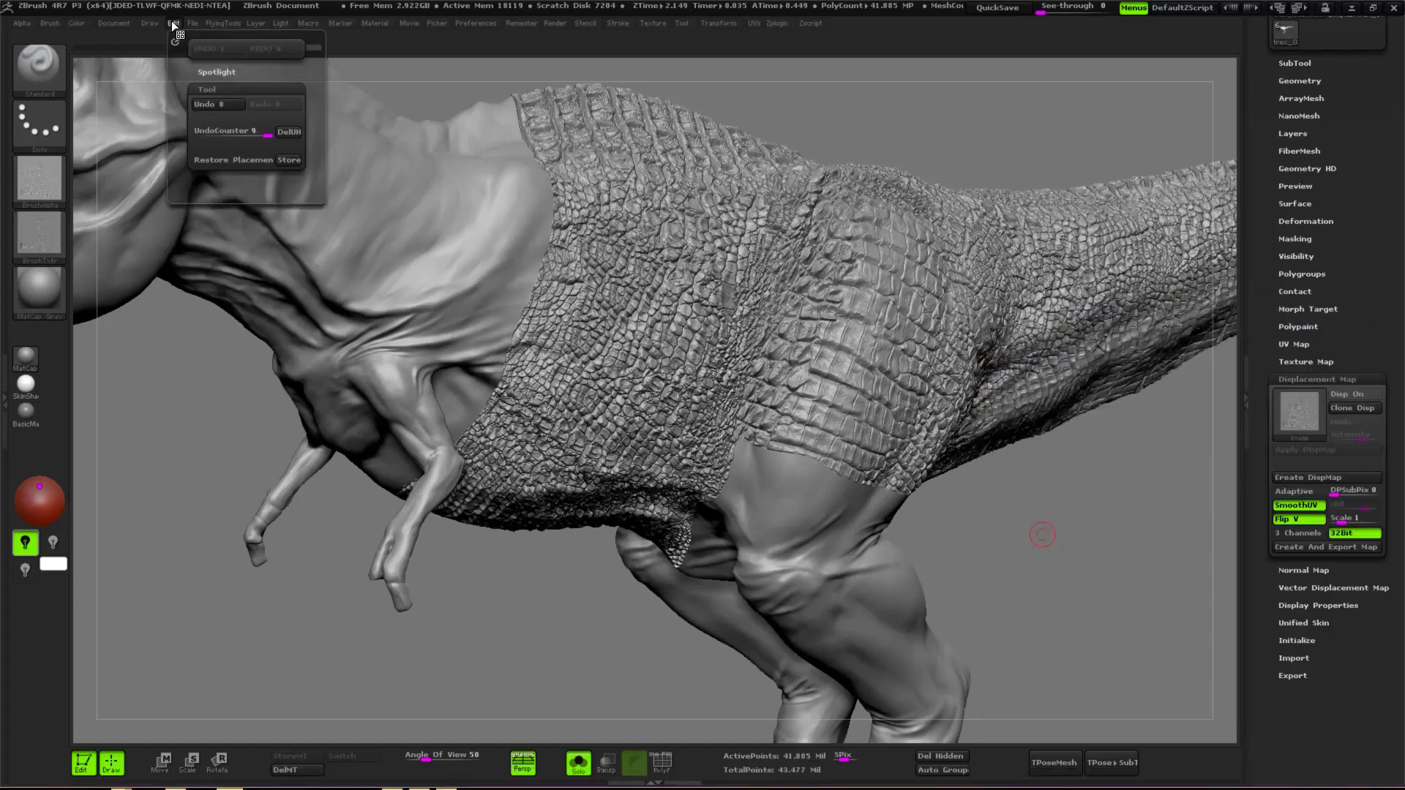
pyautogui.click(288, 133)
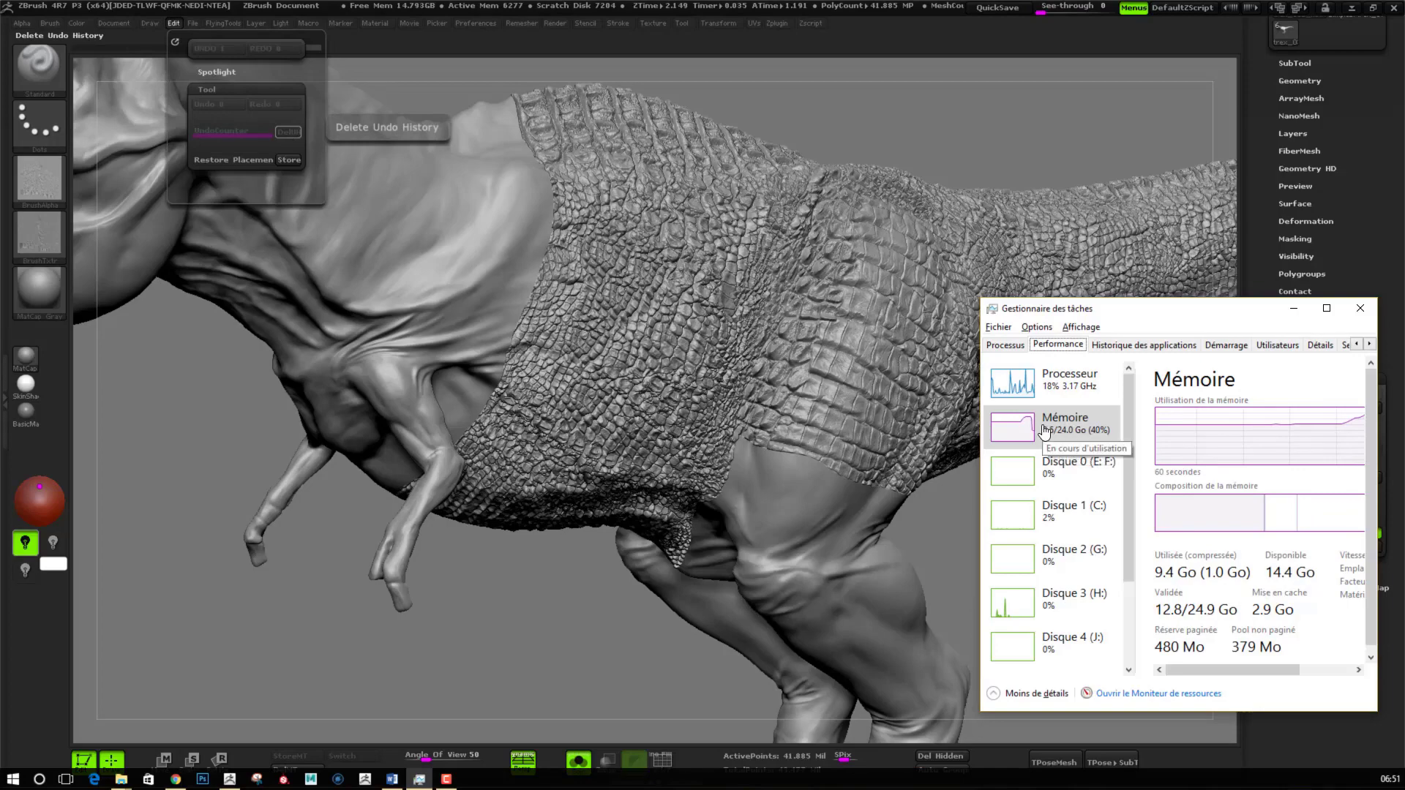
pyautogui.moveTo(1213, 669); pyautogui.dragTo(1295, 673)
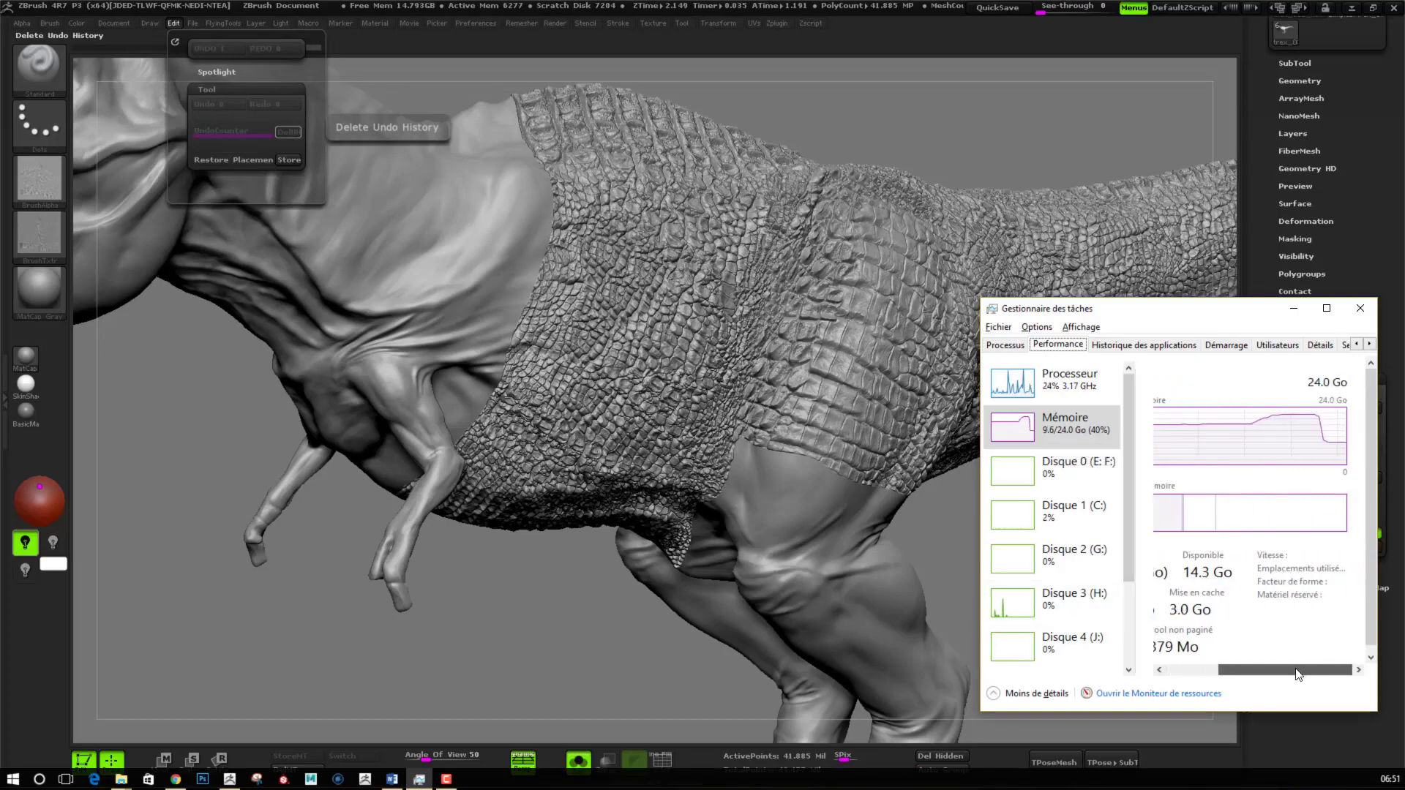
# - Isolate the smooth torso and thigh polygroup on the opposite side of the T-rex
pyautogui.moveTo(950, 533); pyautogui.dragTo(1069, 560)
pyautogui.moveTo(1069, 560)
pyautogui.keyDown('ctrl'); pyautogui.mouseDown(button='right')
pyautogui.moveTo(1023, 492)
pyautogui.moveTo(900, 487)
pyautogui.mouseUp(button='right'); pyautogui.keyUp('ctrl')
pyautogui.moveTo(790, 502); pyautogui.dragTo(900, 492)
pyautogui.moveTo(841, 562)
pyautogui.keyDown('ctrl'); pyautogui.mouseDown(button='right')
pyautogui.moveTo(870, 594)
pyautogui.moveTo(1012, 628)
pyautogui.mouseUp(button='right'); pyautogui.keyUp('ctrl')
pyautogui.hotkey('ctrl', 'shift')
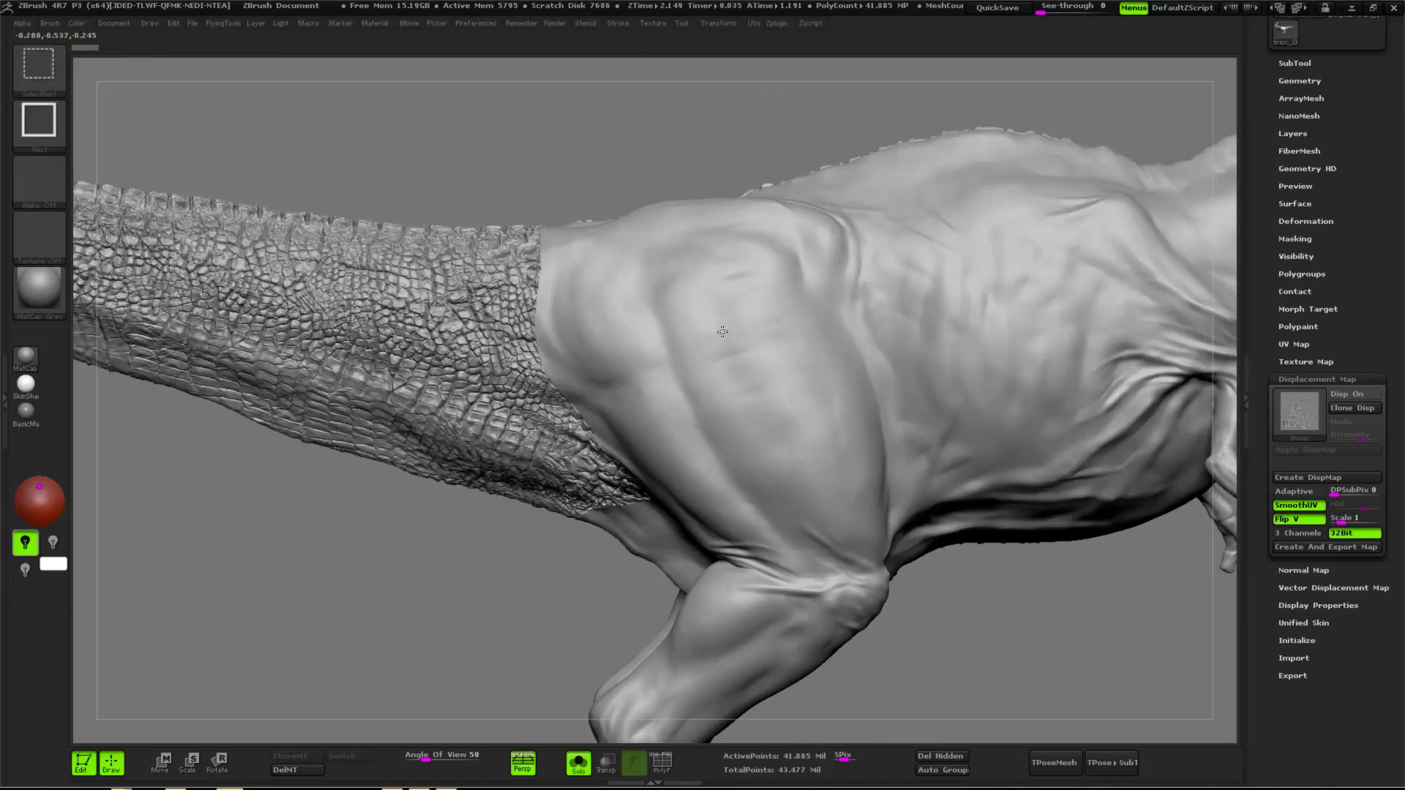
# - Import mDisp.1012.tif from the mDisp\002 folder into the texture library
pyautogui.click(651, 22)
pyautogui.click(684, 101)
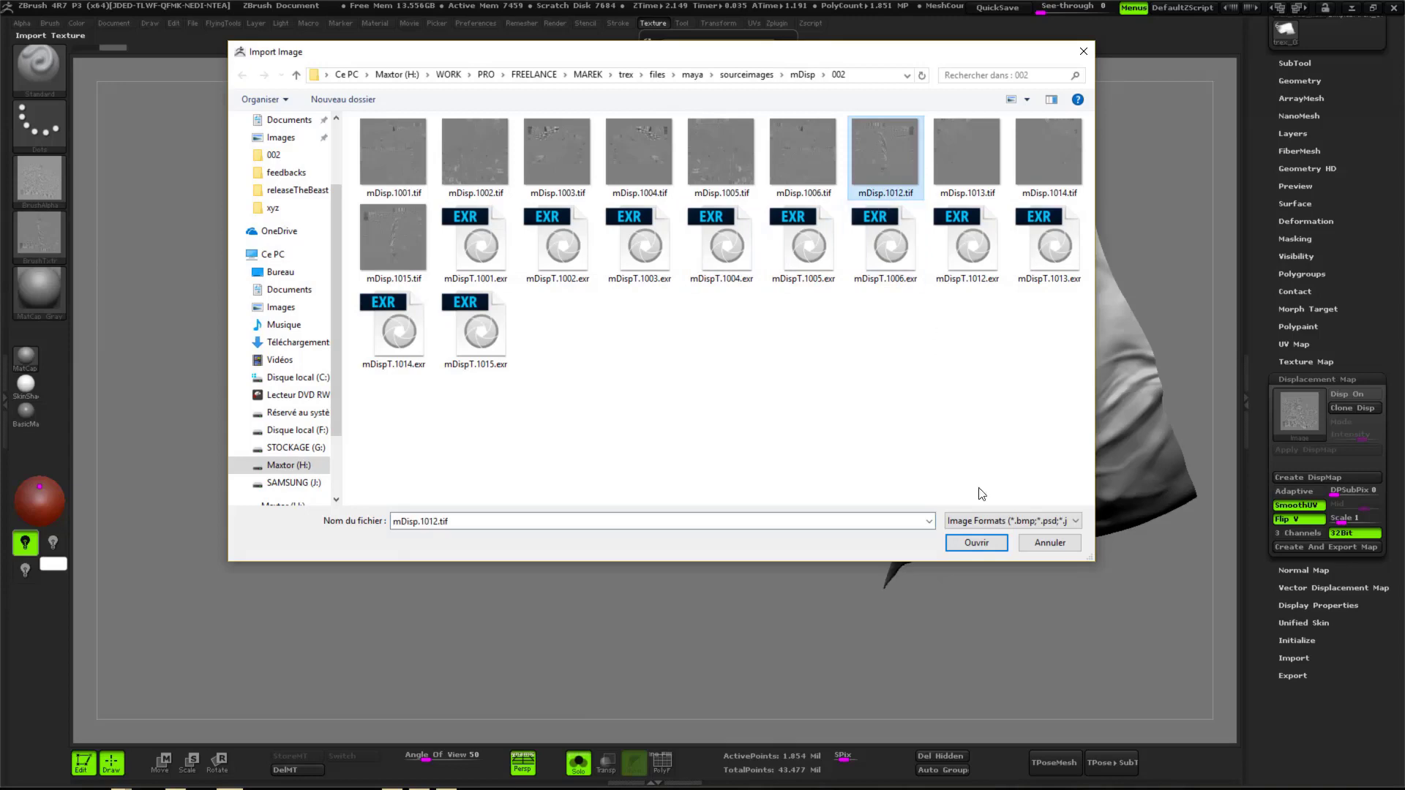
pyautogui.click(979, 546)
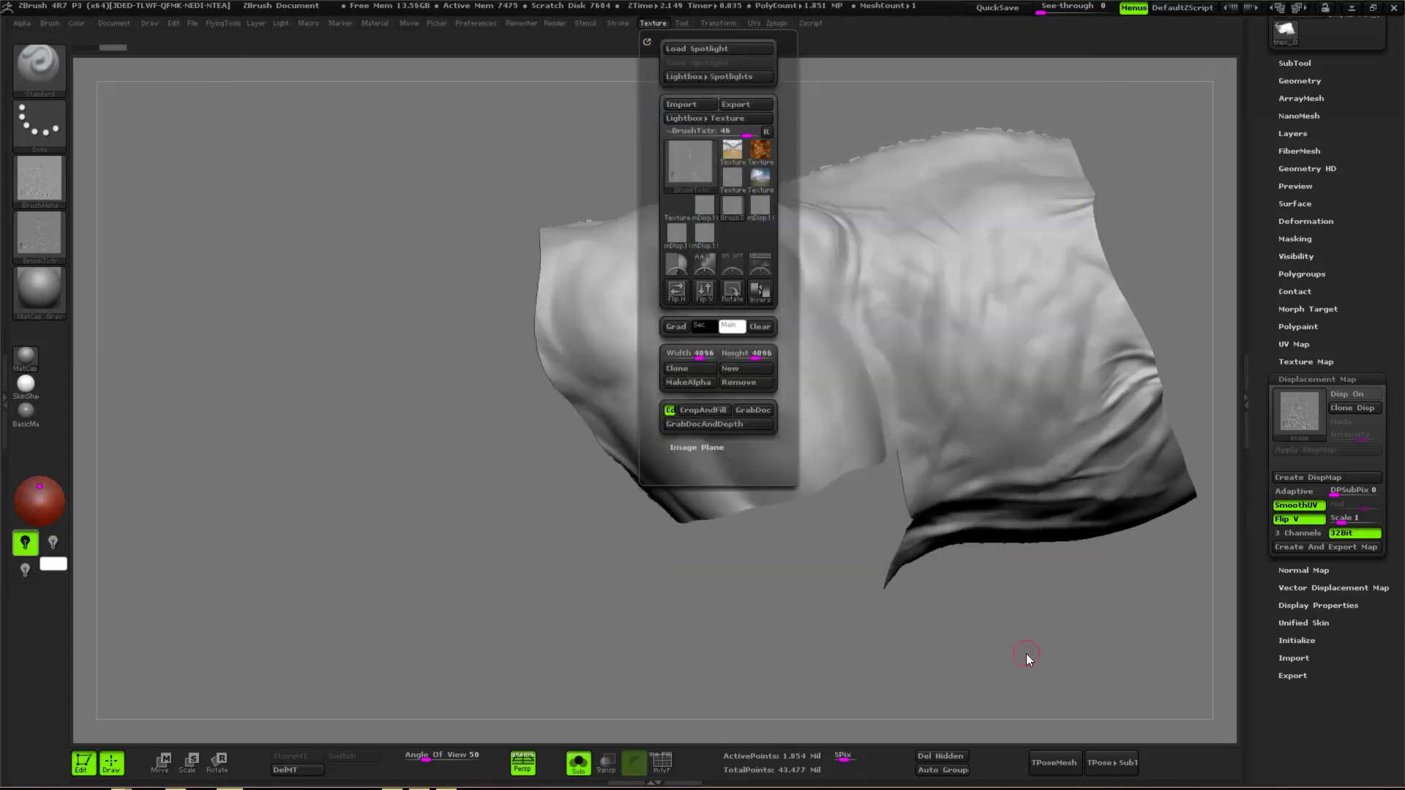
# - Flip the mDisp.1012 texture vertically and convert it to an alpha
pyautogui.click(644, 25)
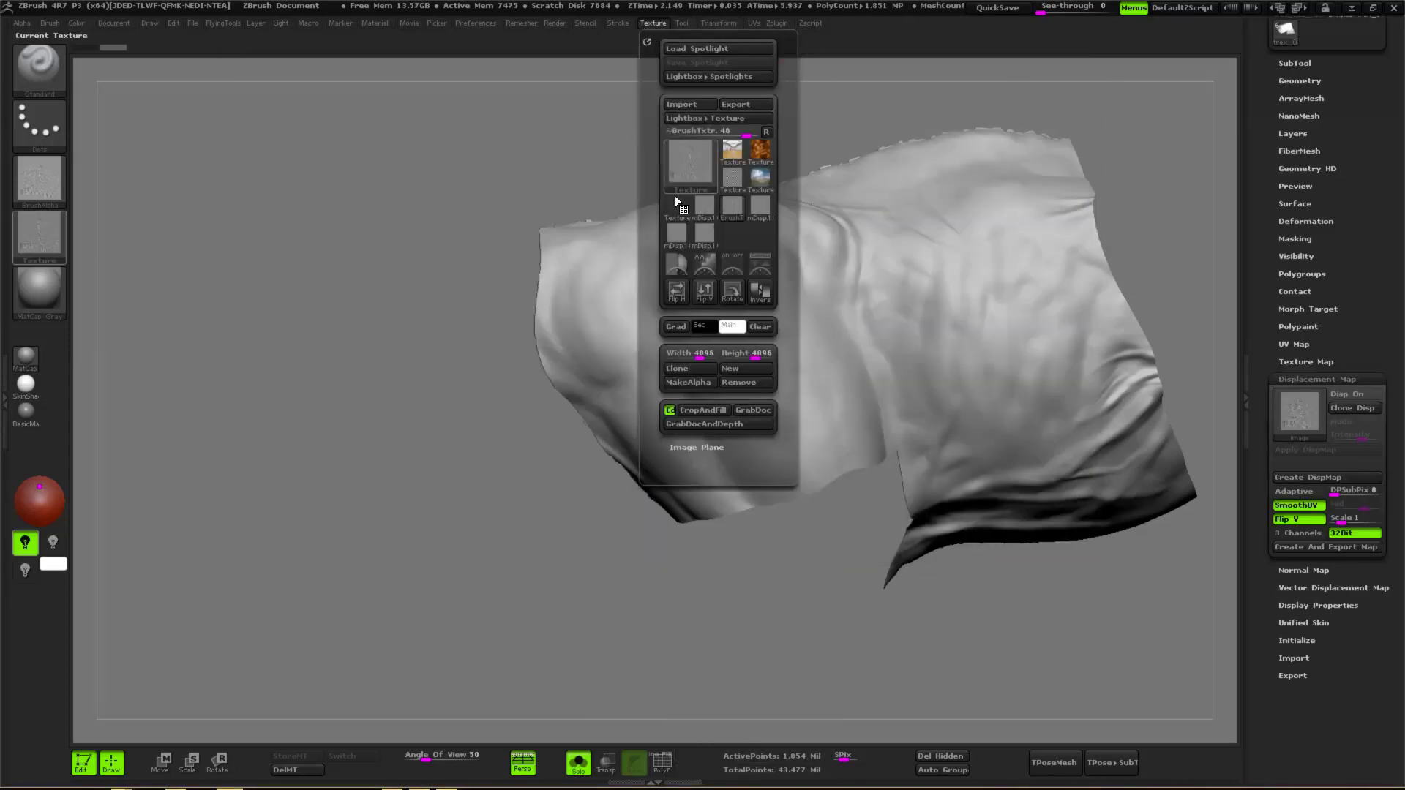
pyautogui.click(711, 239)
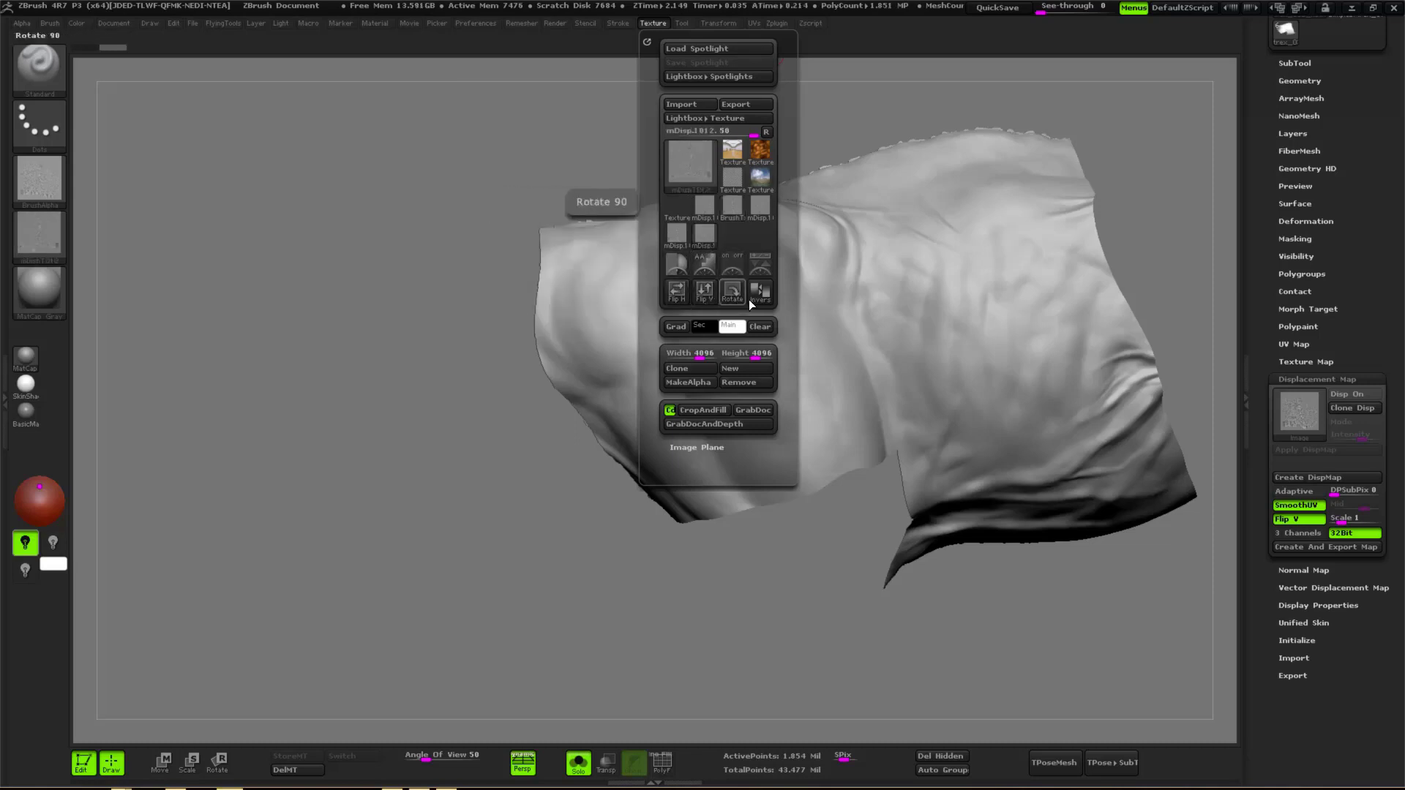
pyautogui.click(707, 381)
# - Assign the mDisp.1012 alpha as the displacement map of the isolated torso and thigh section and apply it to the geometry
pyautogui.click(1289, 419)
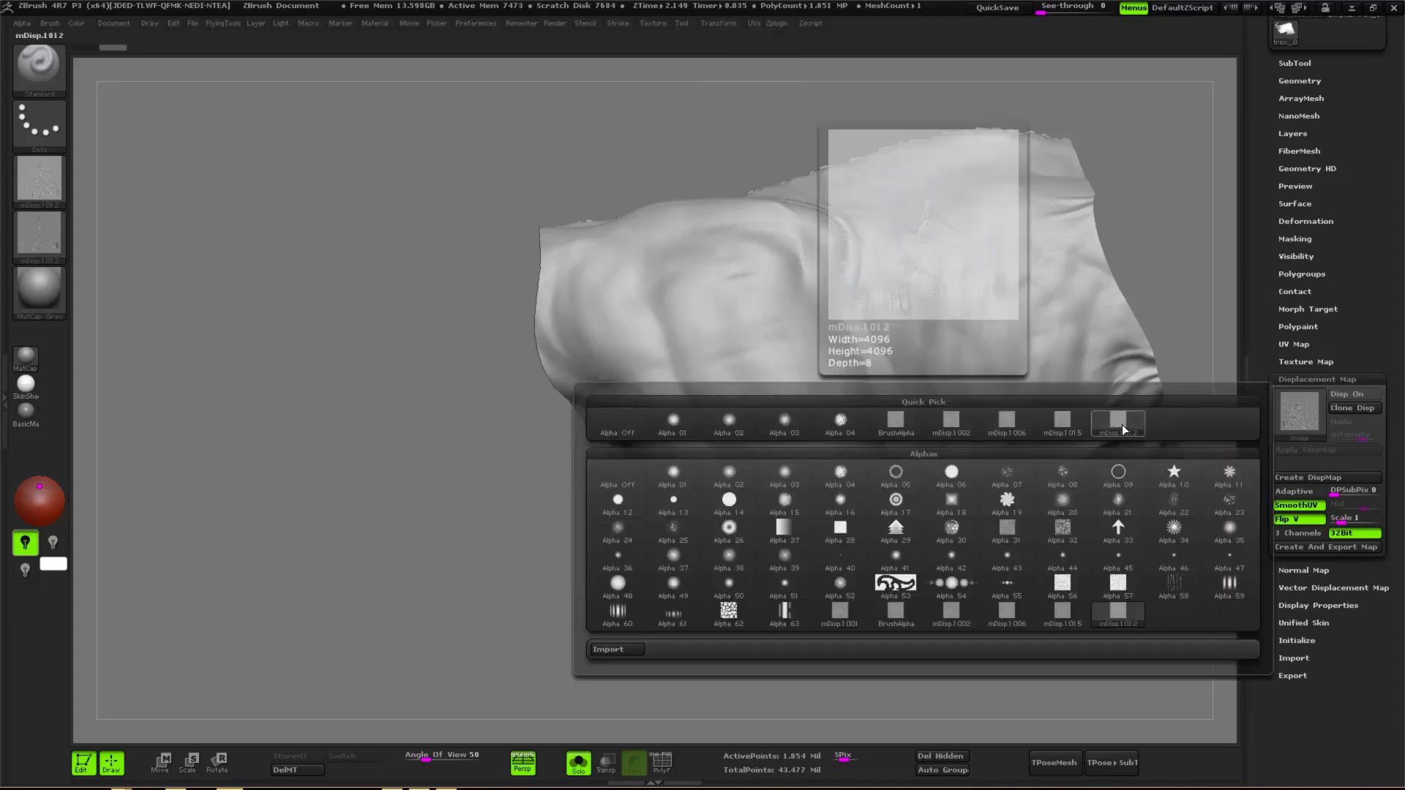
pyautogui.click(1120, 423)
pyautogui.click(1317, 450)
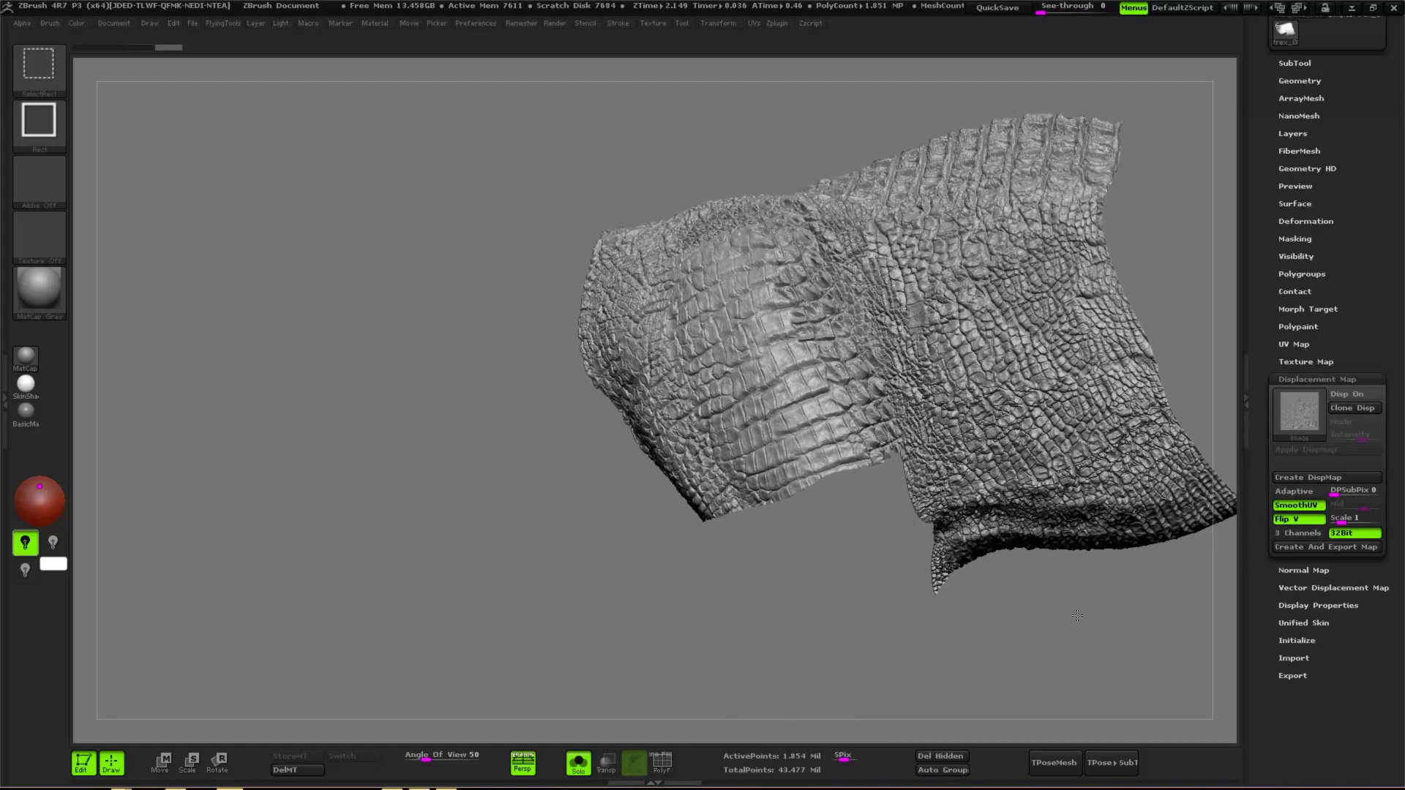
# - Unhide the whole T-rex and inspect the displaced skin on both sides of the body
pyautogui.keyDown('ctrl'); pyautogui.keyDown('shift'); pyautogui.click(1017, 604); pyautogui.keyUp('shift'); pyautogui.keyUp('ctrl')
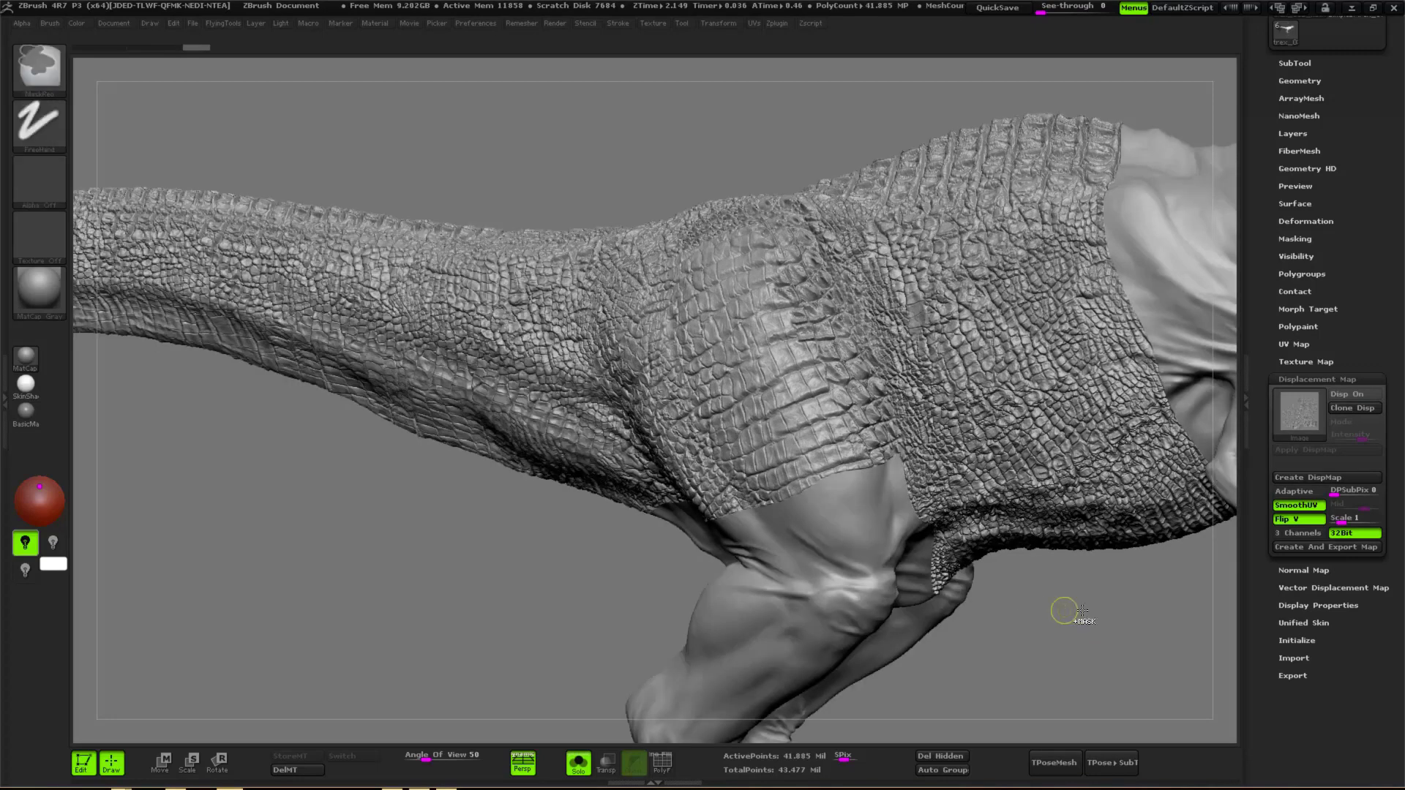
pyautogui.keyDown('ctrl'); pyautogui.moveTo(1061, 612); pyautogui.dragTo(1000, 570, button='right'); pyautogui.keyUp('ctrl')
pyautogui.moveTo(1000, 571)
pyautogui.mouseDown()
pyautogui.moveTo(729, 520)
pyautogui.moveTo(1059, 584)
pyautogui.moveTo(795, 609)
pyautogui.moveTo(1038, 548)
pyautogui.mouseUp()
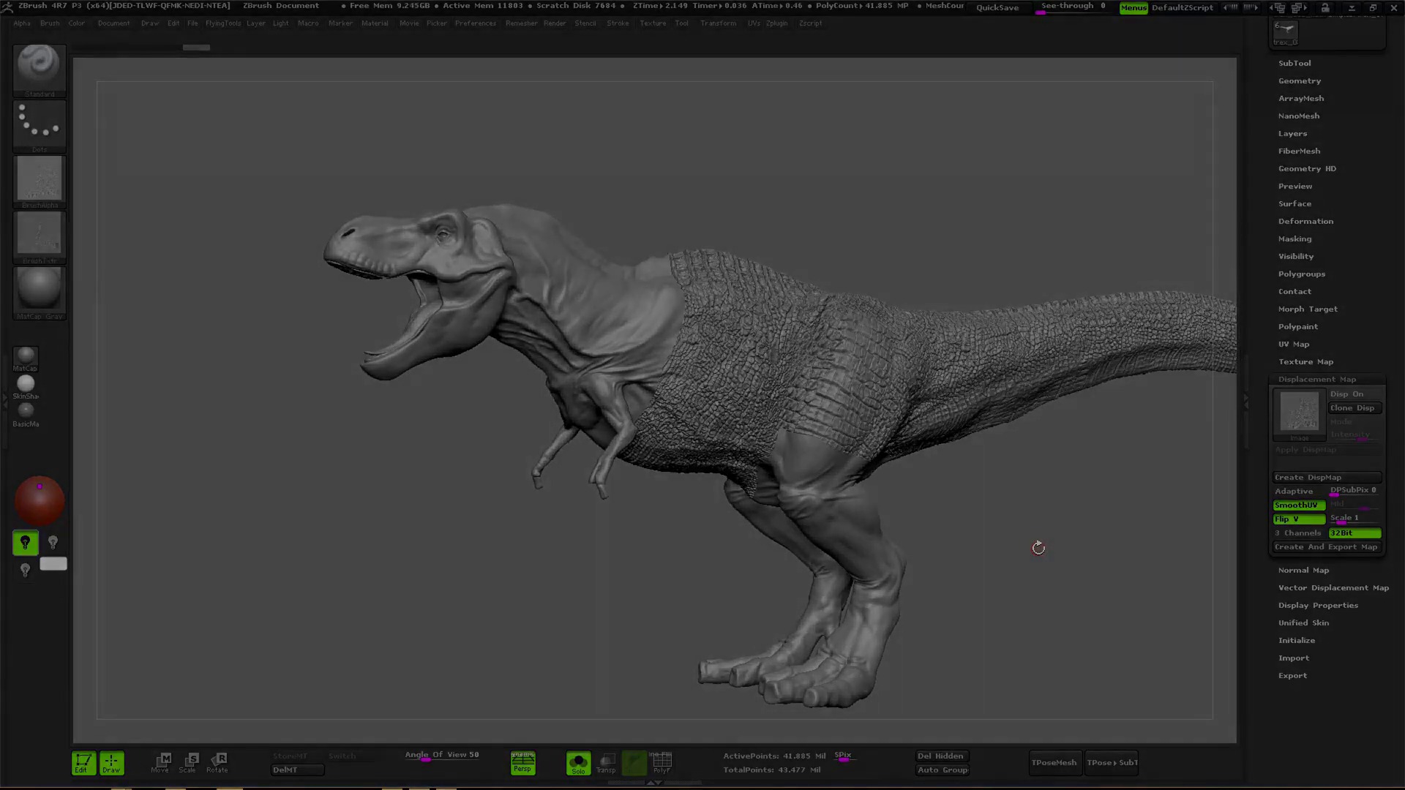